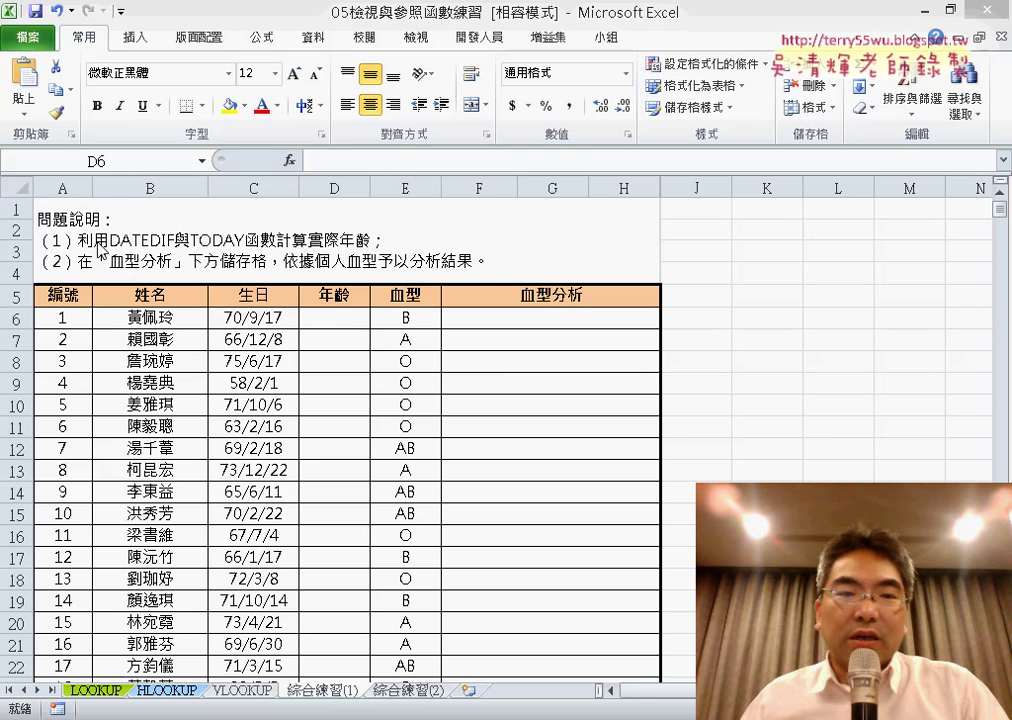
Enter =DATEDIF(C6,TODAY(),"Y") in D6 and fill it down the 年齡 column.
{"action": "left_click", "coordinate": [339, 318]}
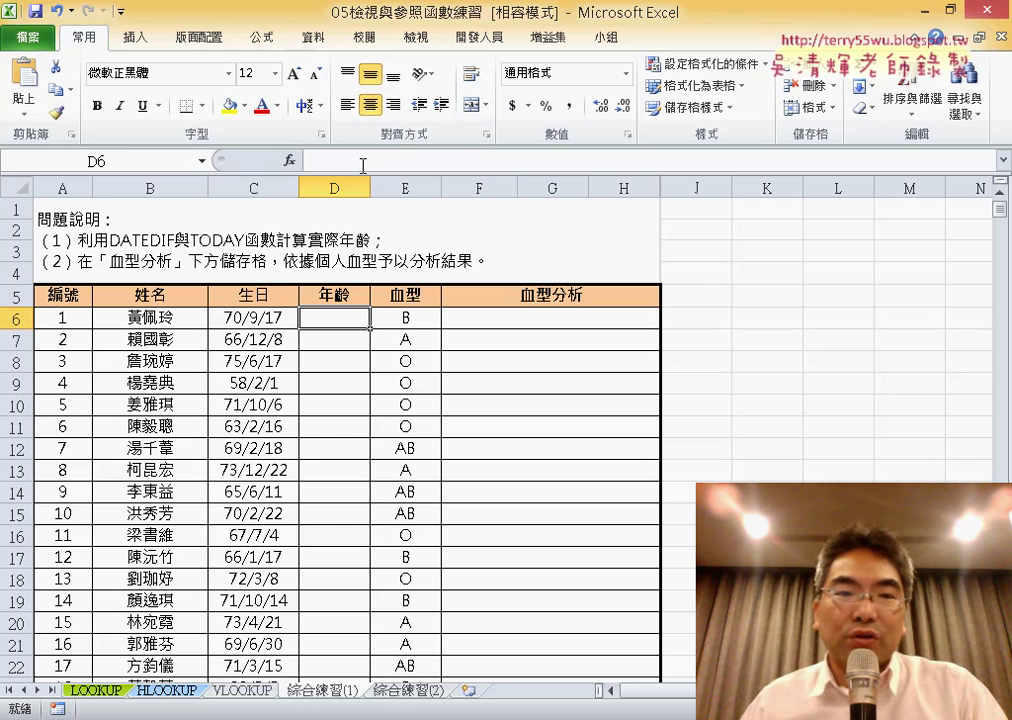
{"action": "type", "text": "="}
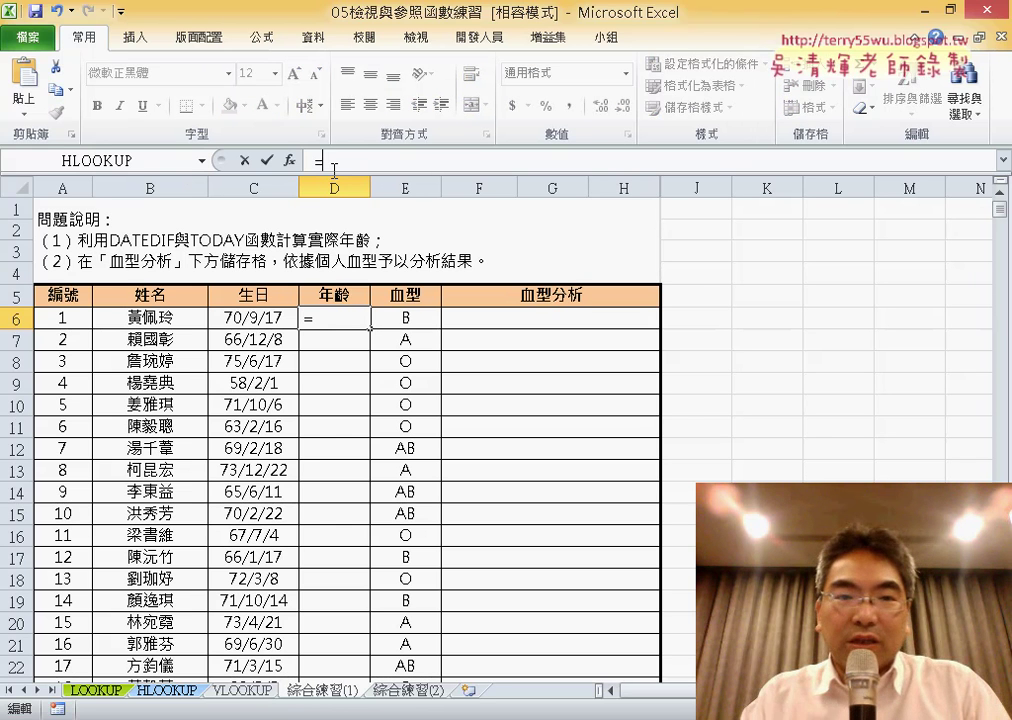
{"action": "type", "text": "da"}
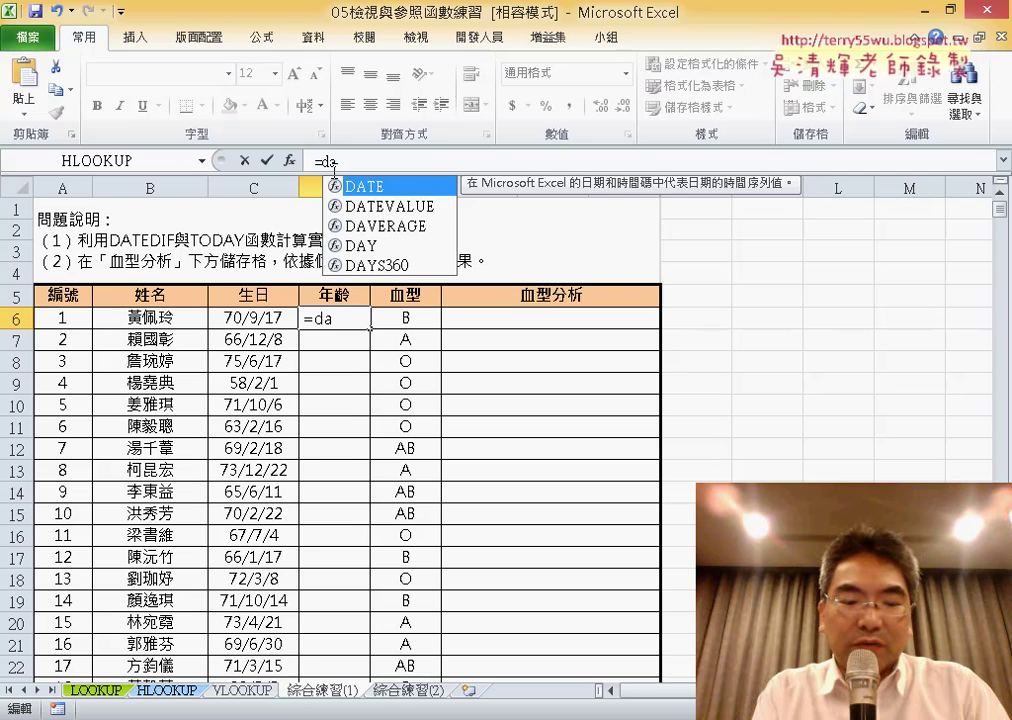
{"action": "type", "text": "tedif"}
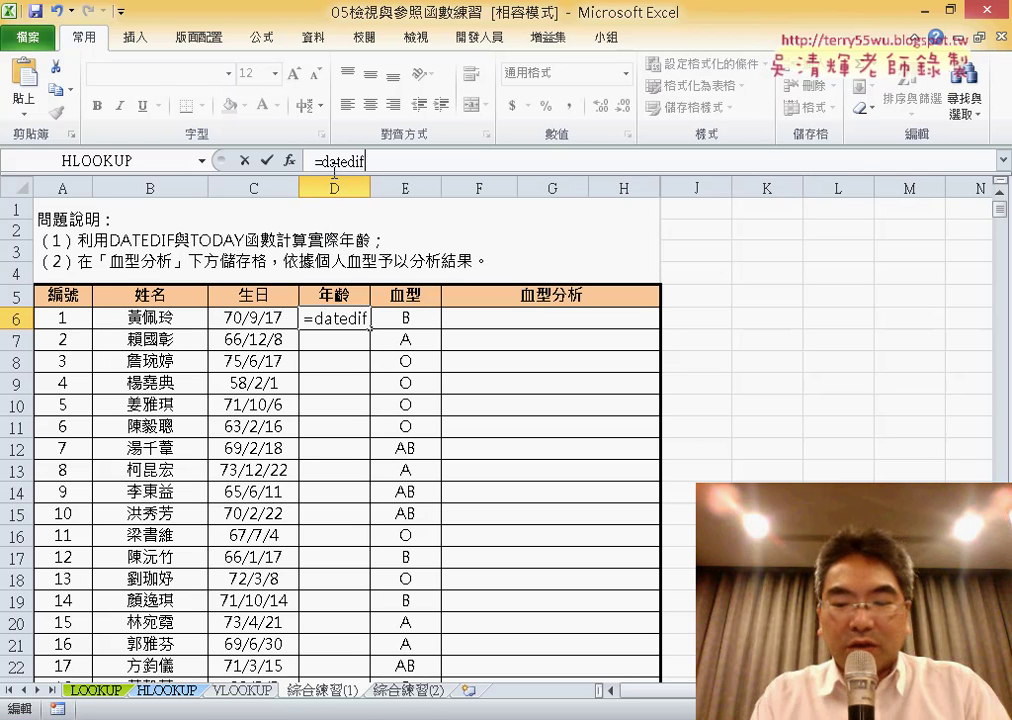
{"action": "type", "text": "("}
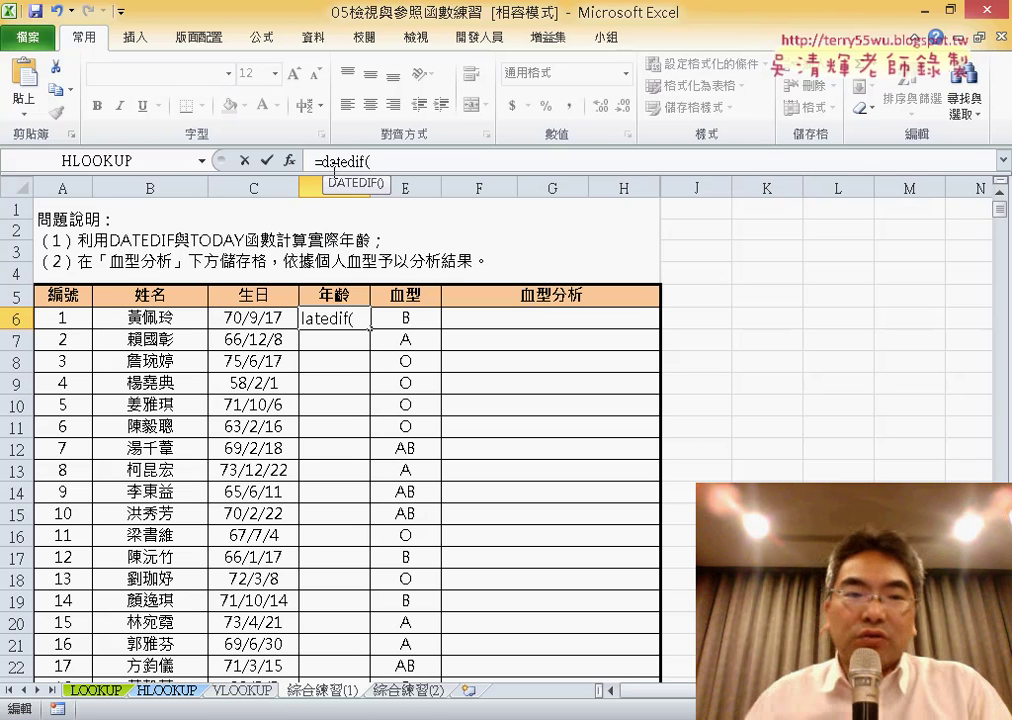
{"action": "left_click", "coordinate": [256, 318]}
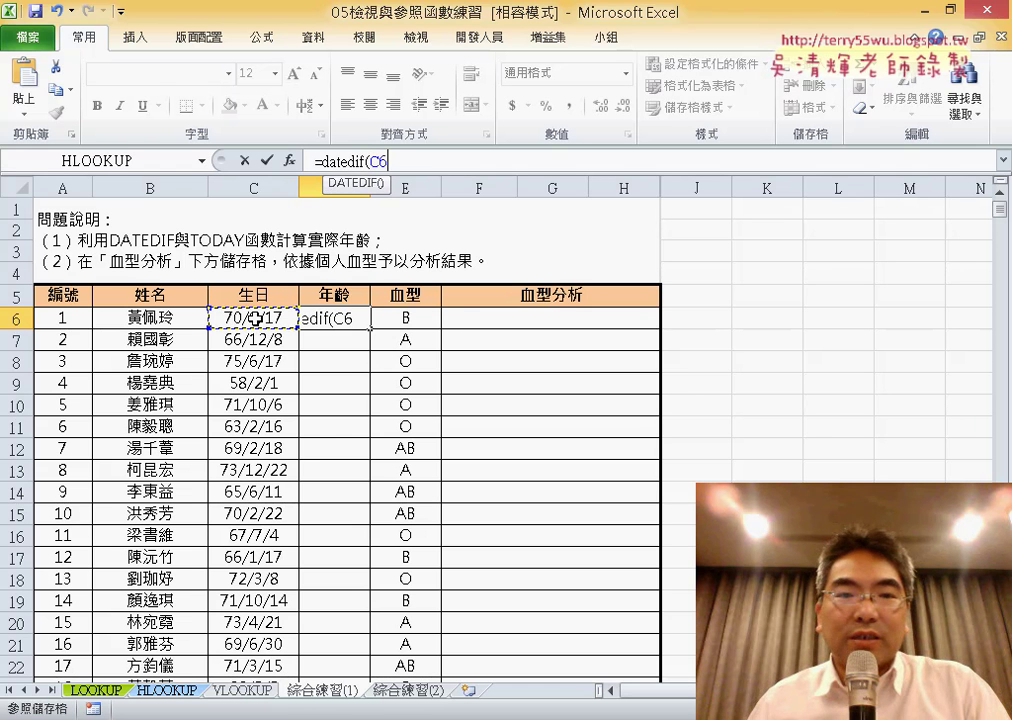
{"action": "type", "text": ",t"}
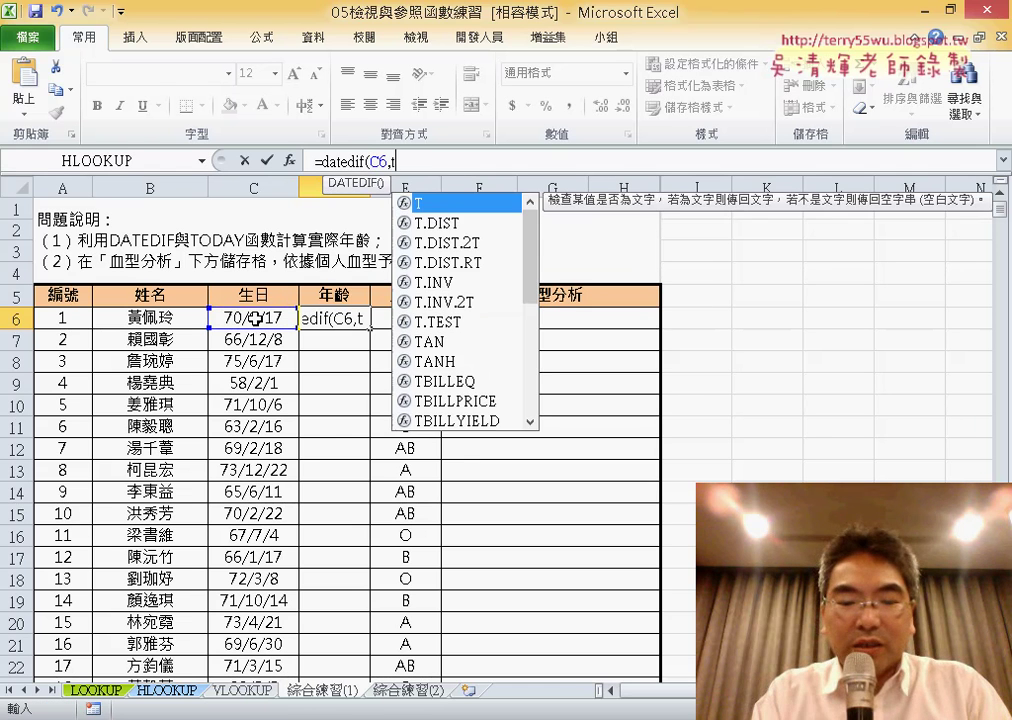
{"action": "type", "text": "oday"}
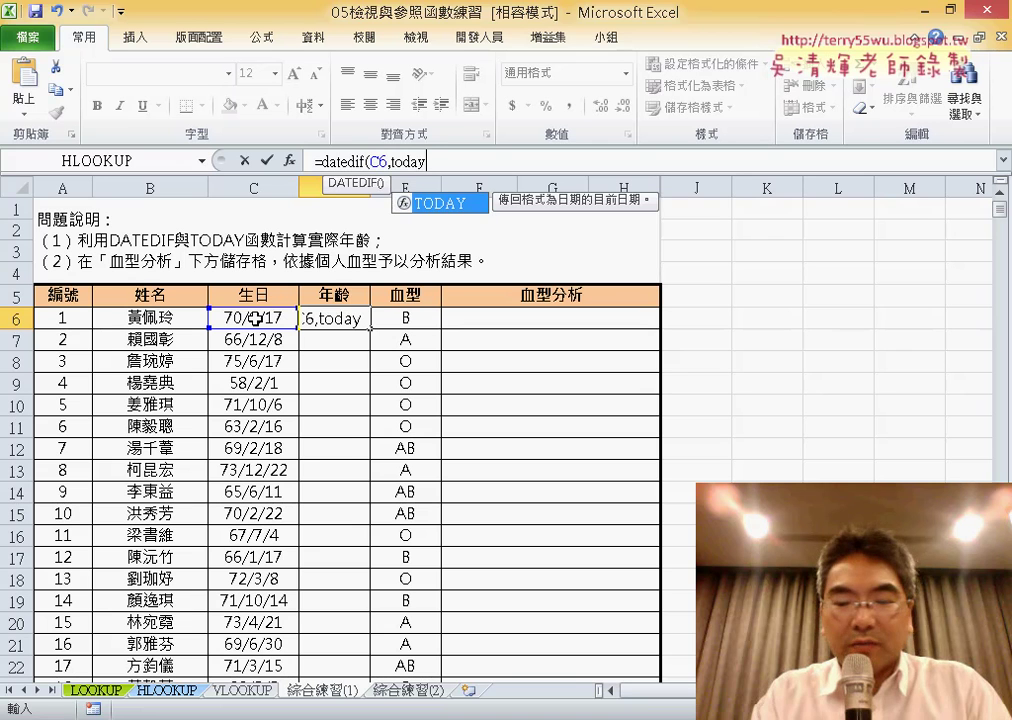
{"action": "type", "text": "(),"}
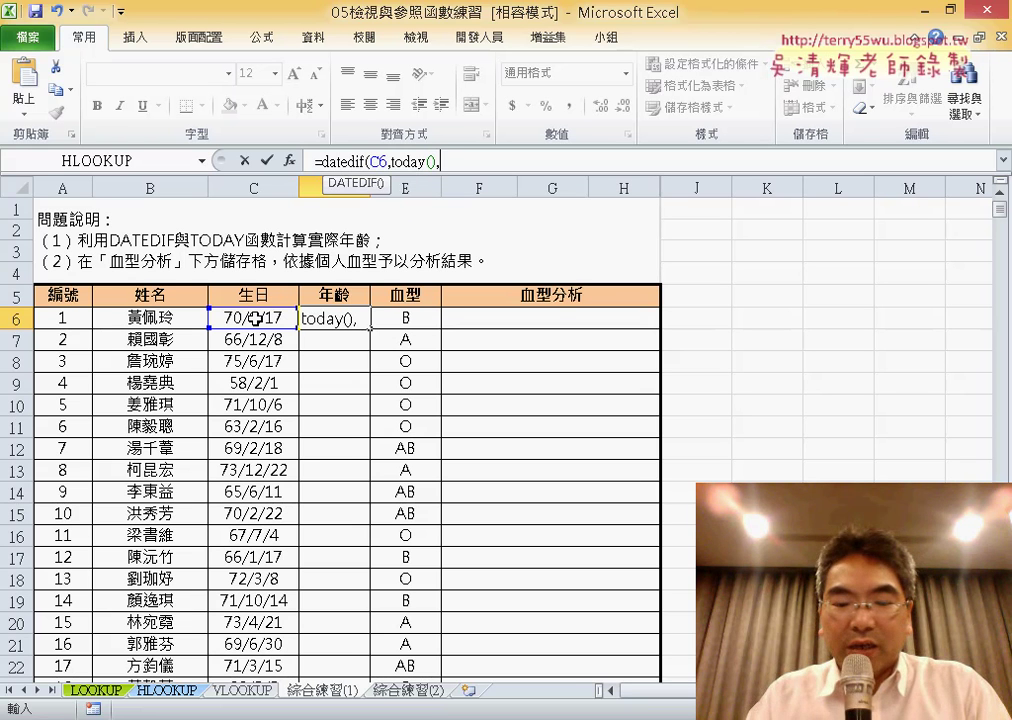
{"action": "type", "text": "\"\""}
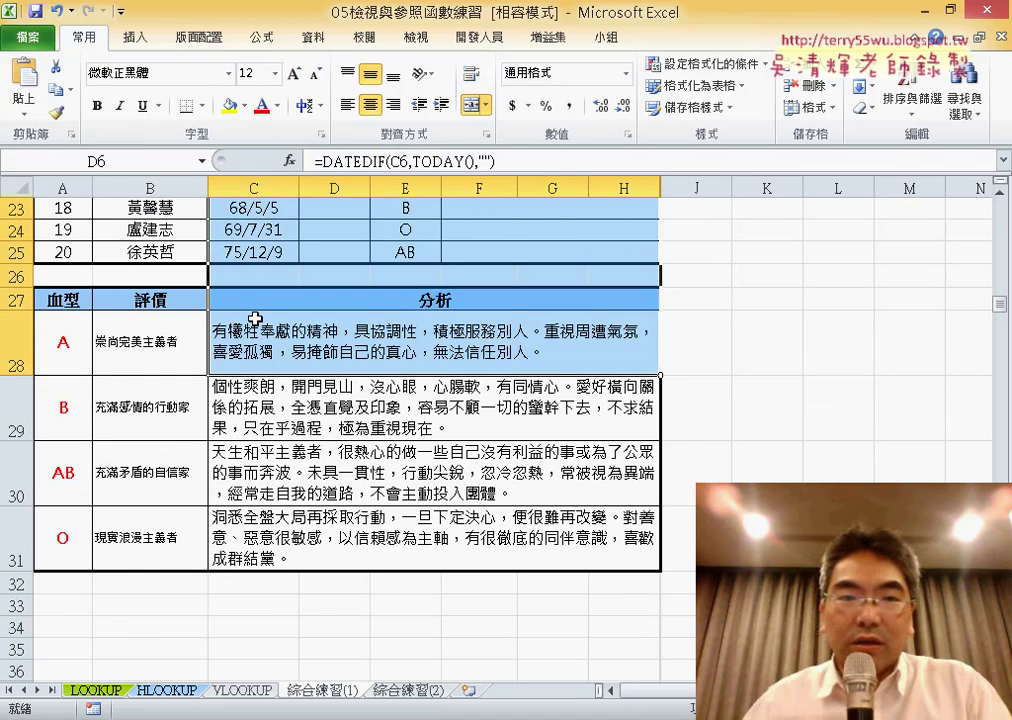
{"action": "scroll", "coordinate": [262, 325], "scroll_direction": "up", "scroll_amount": 7}
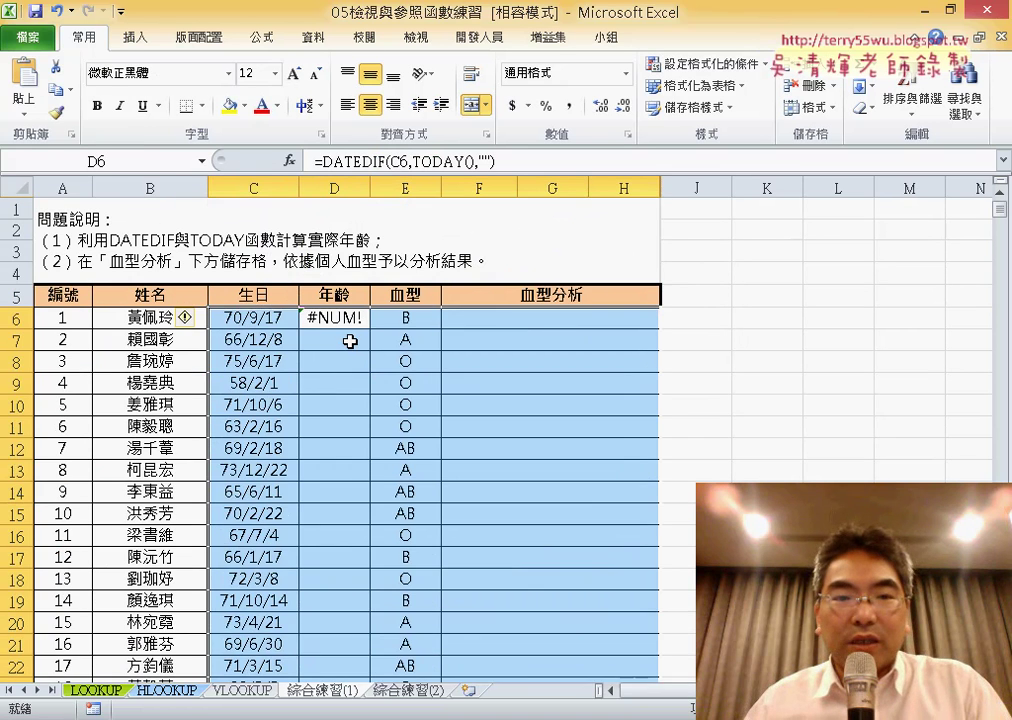
{"action": "left_click", "coordinate": [486, 161]}
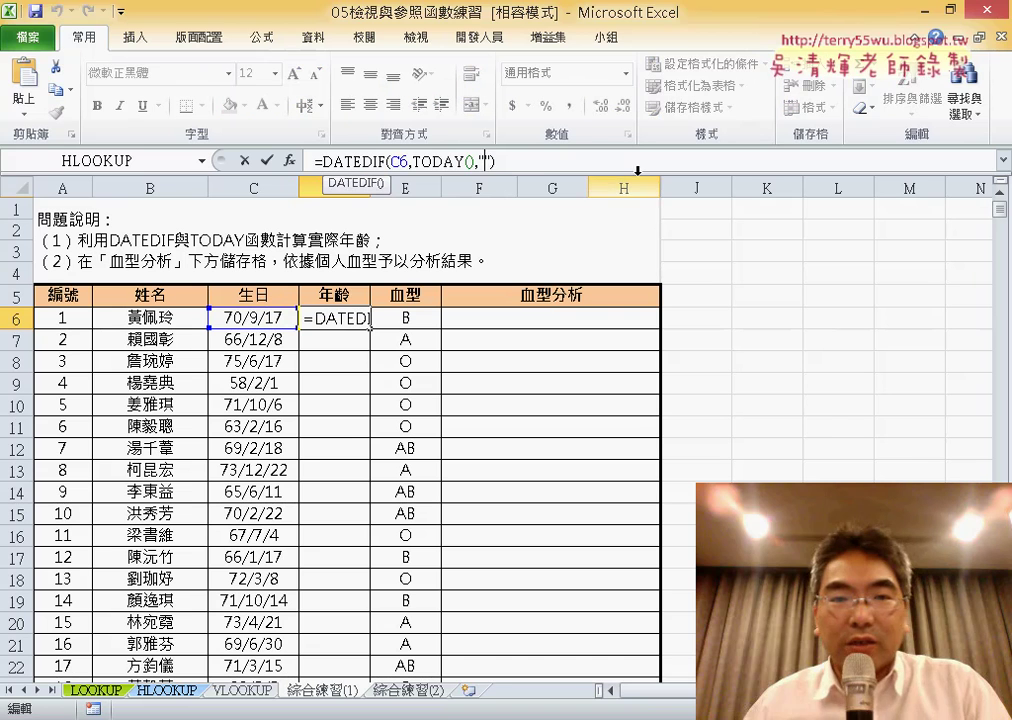
{"action": "type", "text": "Y"}
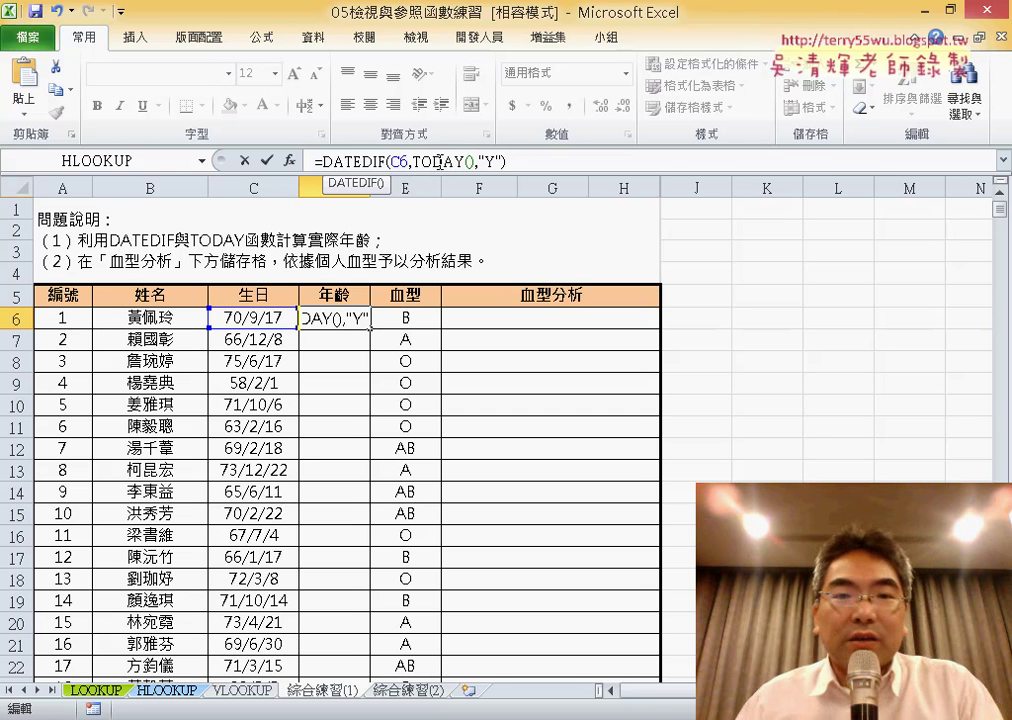
{"action": "left_click_drag", "start_coordinate": [501, 161], "coordinate": [475, 161]}
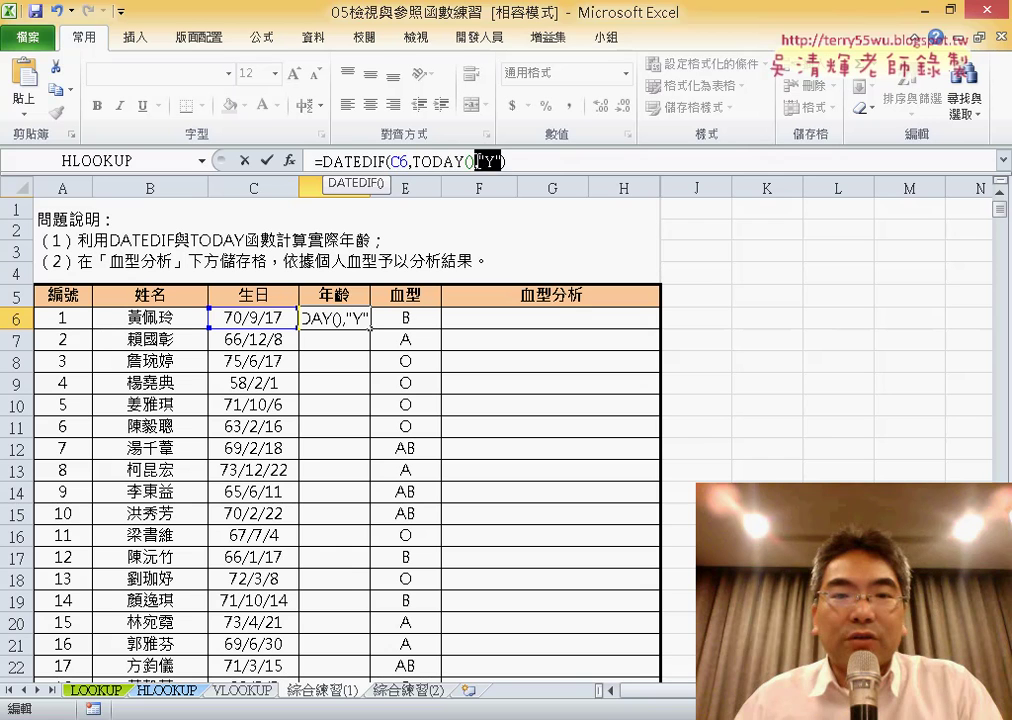
{"action": "left_click", "coordinate": [266, 160]}
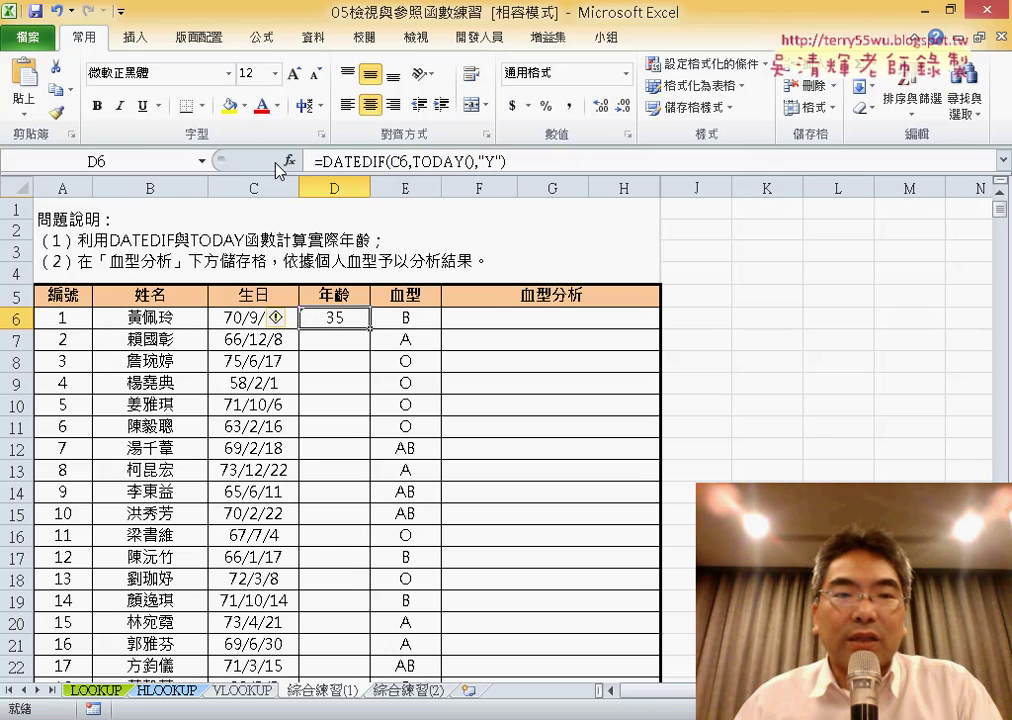
{"action": "double_click", "coordinate": [371, 335]}
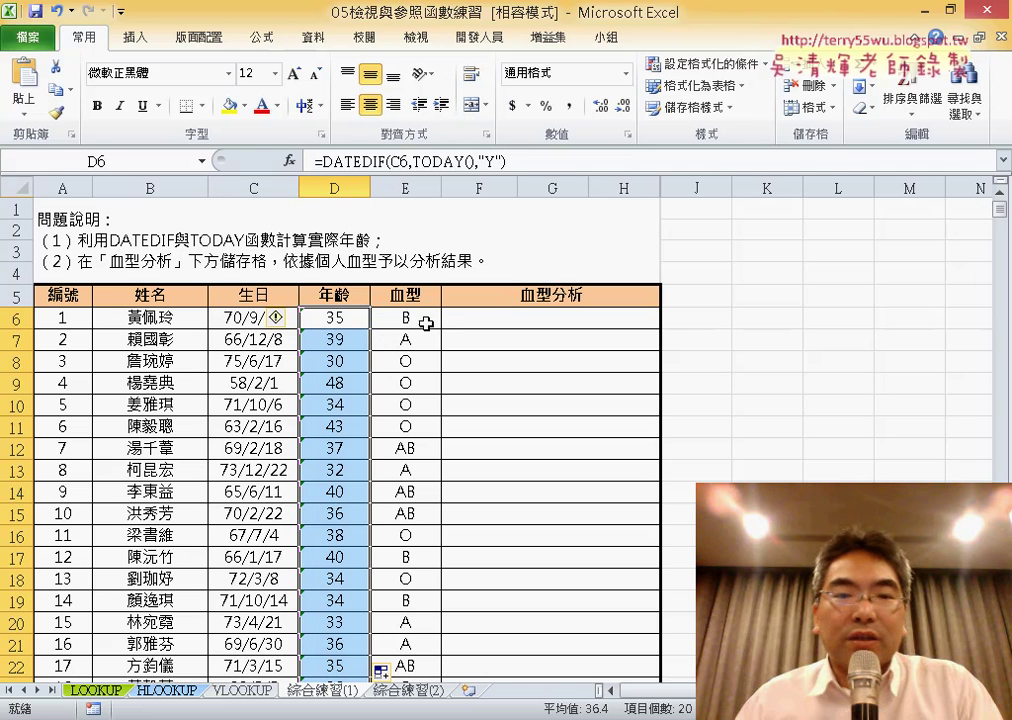
{"action": "left_click", "coordinate": [496, 317]}
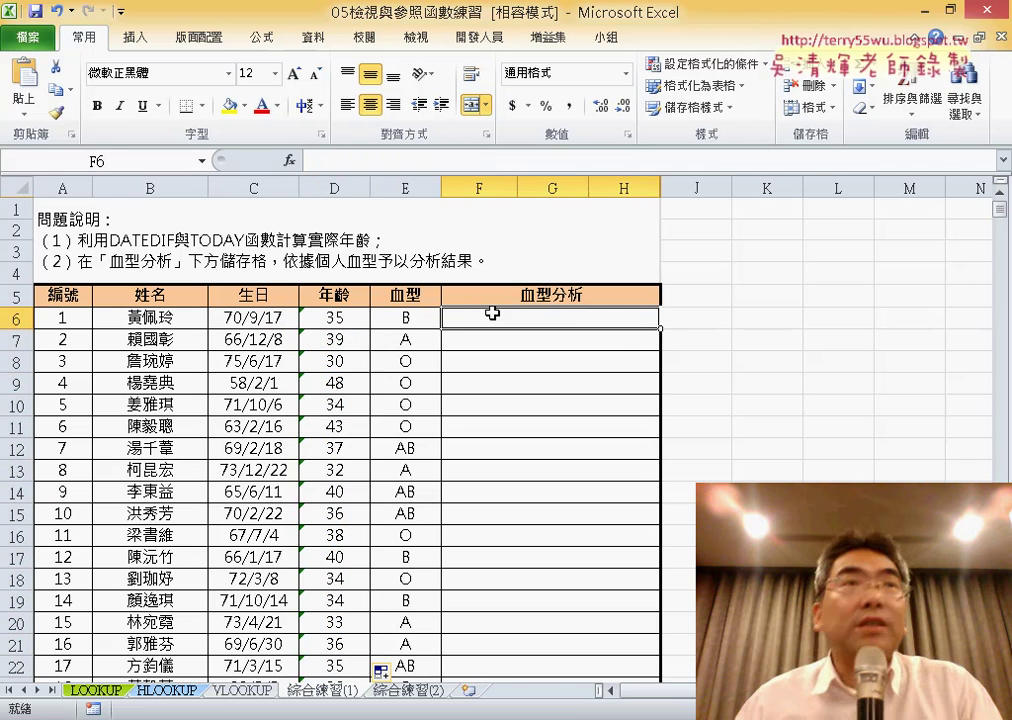
{"action": "left_click", "coordinate": [426, 322]}
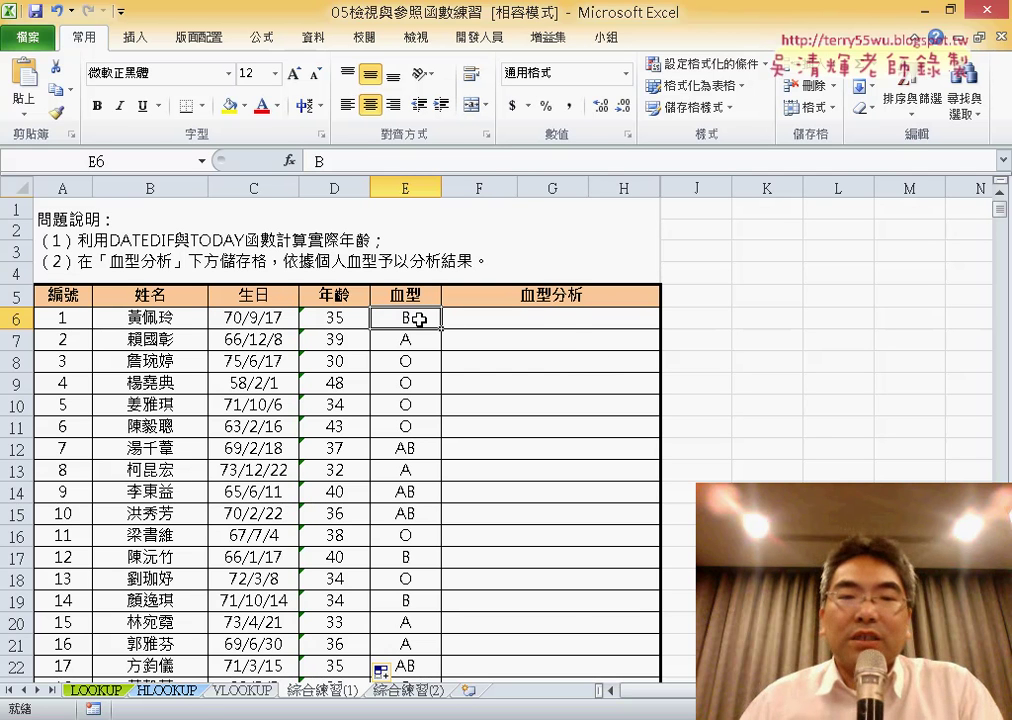
{"action": "left_click", "coordinate": [562, 325]}
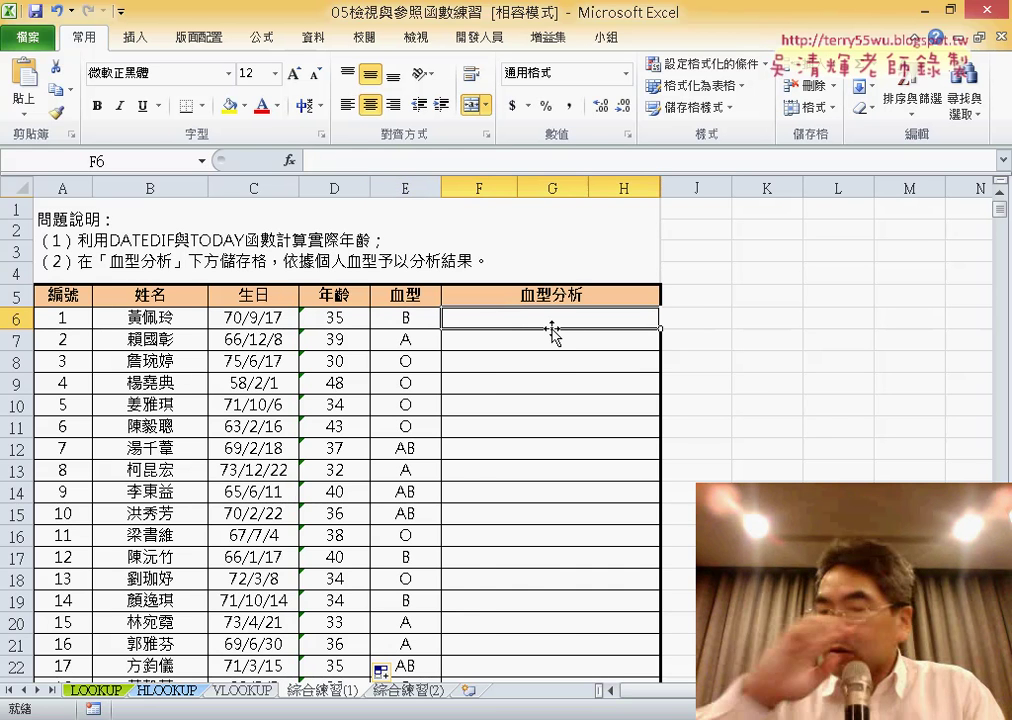
{"action": "scroll", "coordinate": [557, 368], "scroll_direction": "down", "scroll_amount": 4}
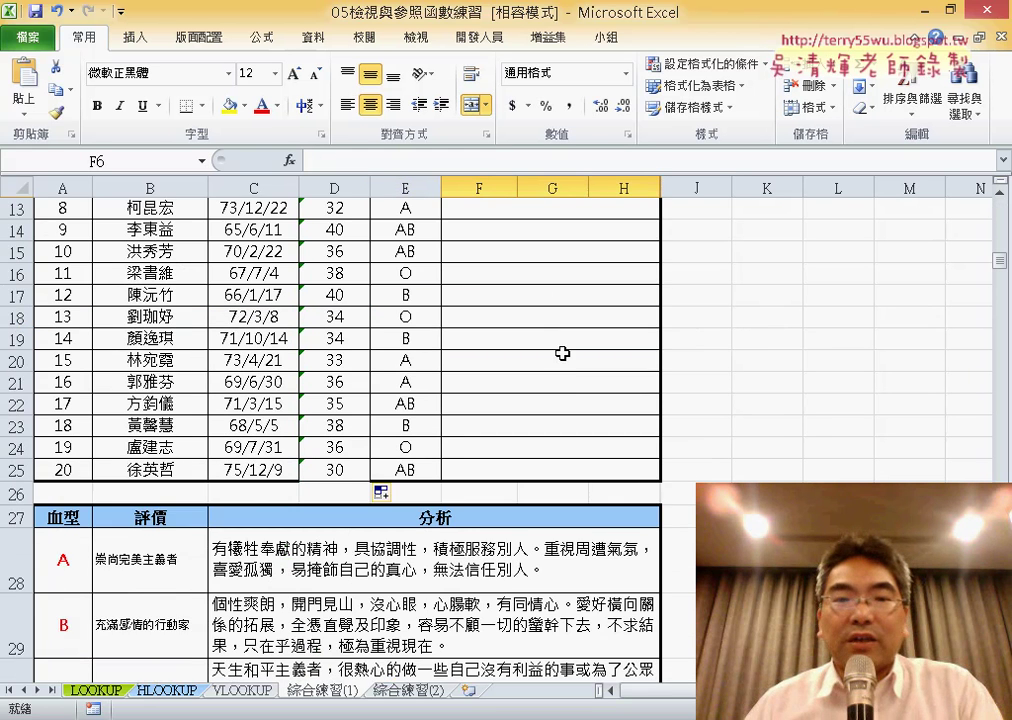
{"action": "scroll", "coordinate": [562, 353], "scroll_direction": "up", "scroll_amount": 4}
{"action": "scroll", "coordinate": [545, 318], "scroll_direction": "down", "scroll_amount": 4}
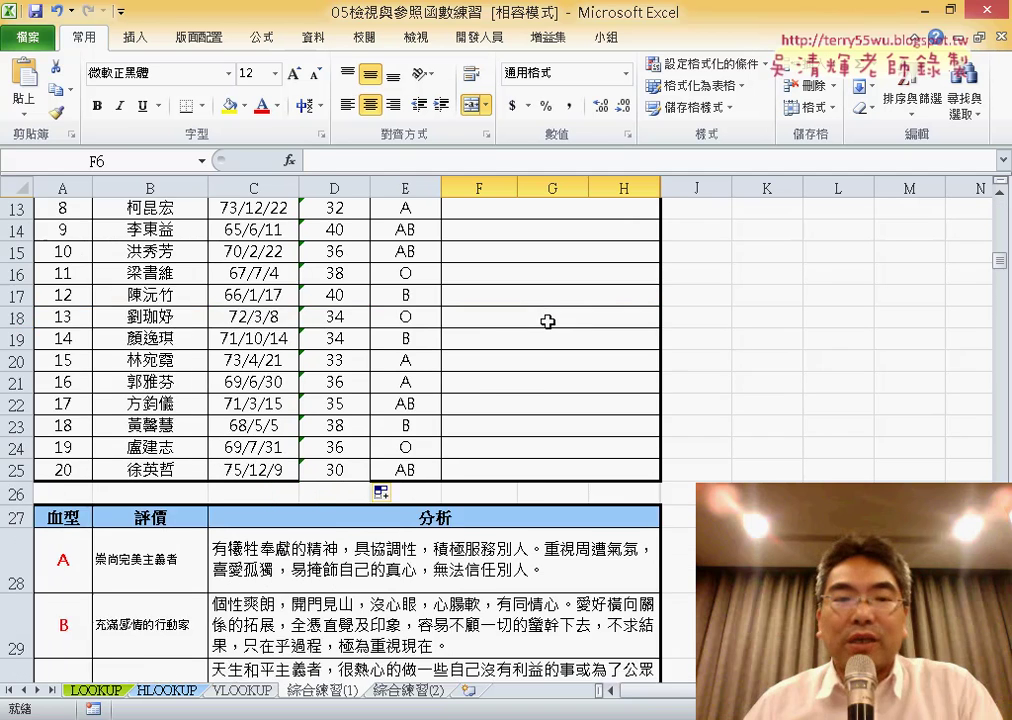
{"action": "scroll", "coordinate": [549, 323], "scroll_direction": "down", "scroll_amount": 3}
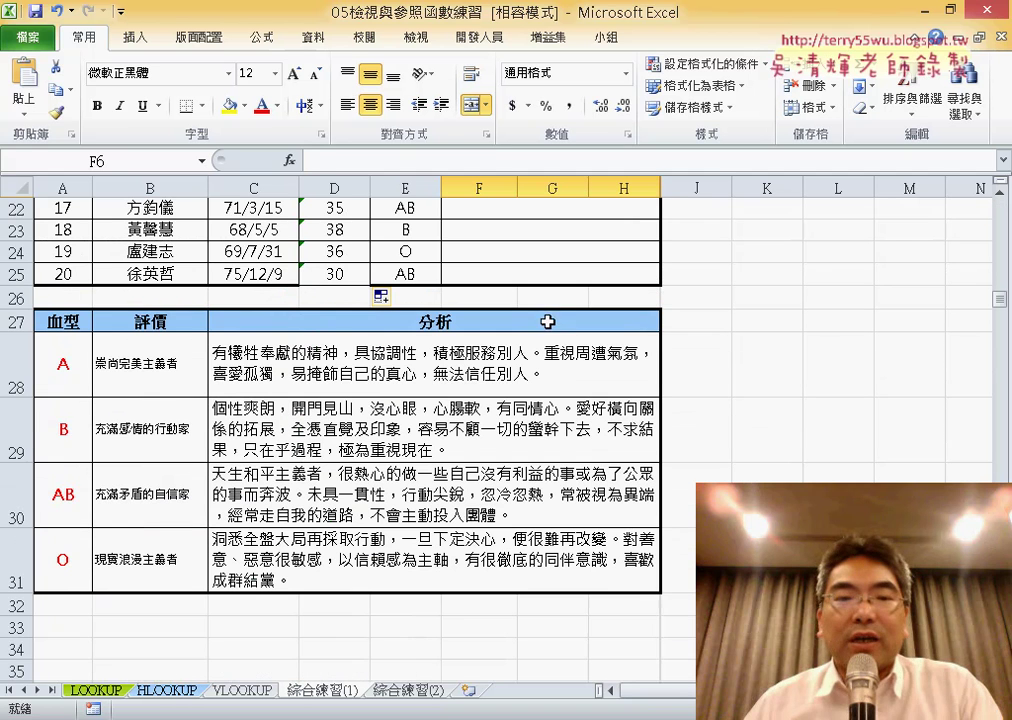
{"action": "left_click", "coordinate": [68, 438]}
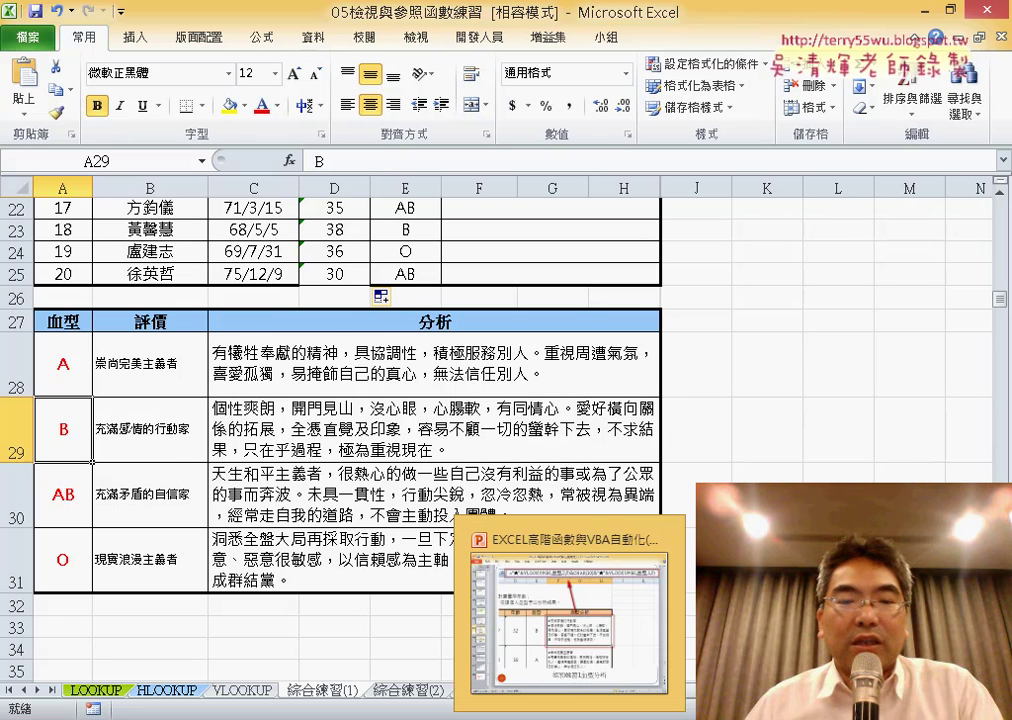
{"action": "left_click", "coordinate": [568, 620]}
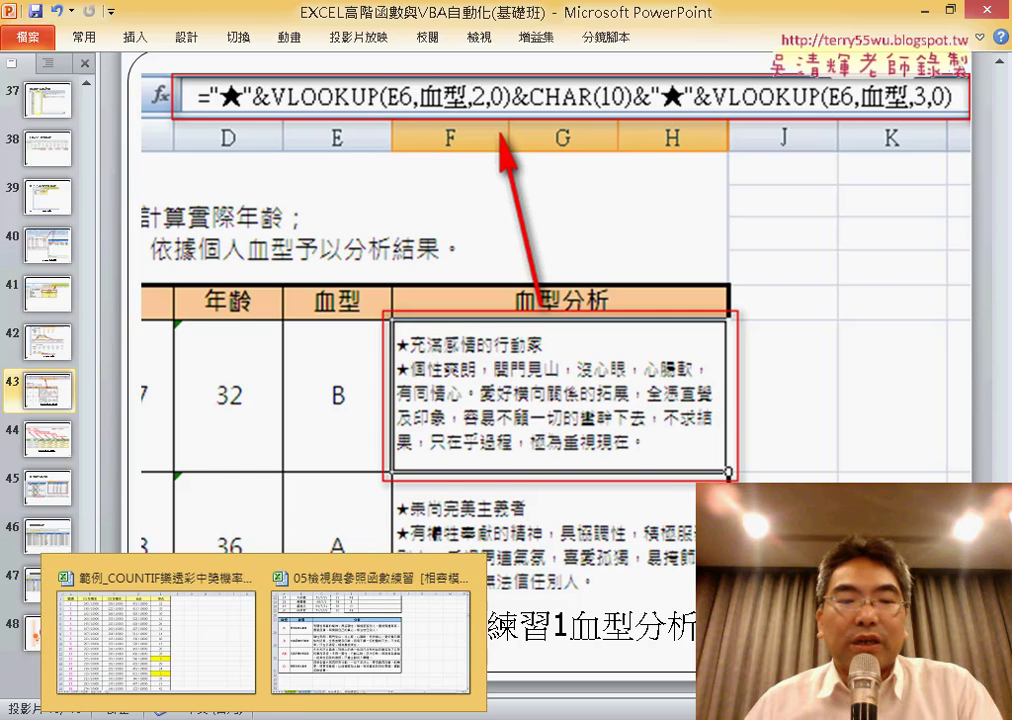
{"action": "left_click", "coordinate": [345, 655]}
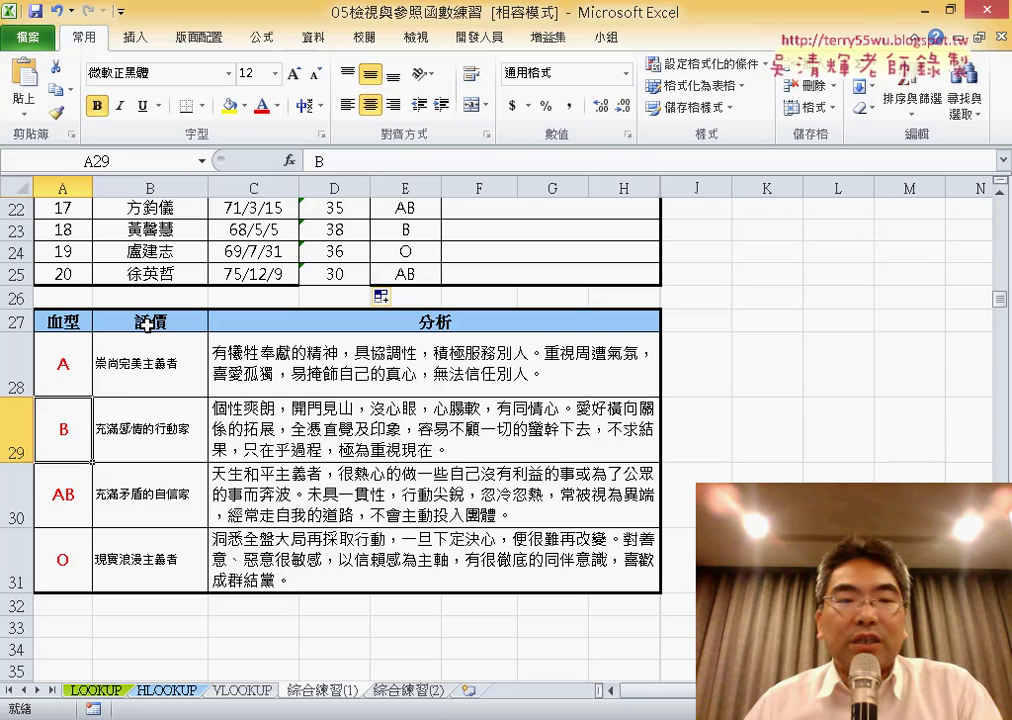
{"action": "left_click", "coordinate": [127, 437]}
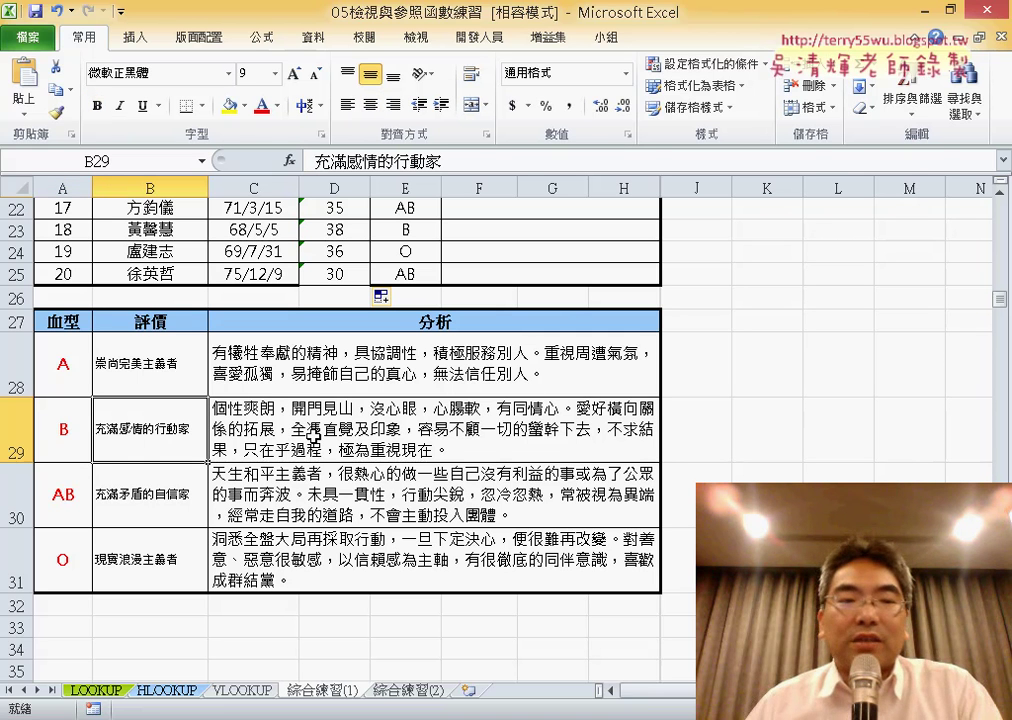
{"action": "left_click", "coordinate": [405, 429]}
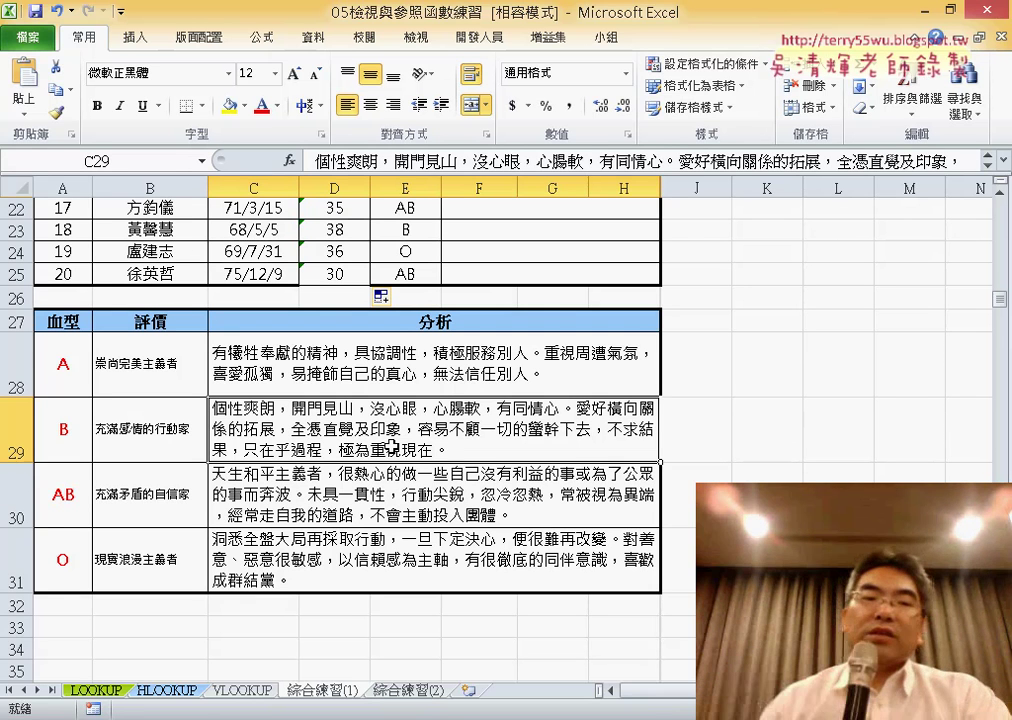
{"action": "left_click", "coordinate": [147, 441]}
{"action": "left_click", "coordinate": [298, 437]}
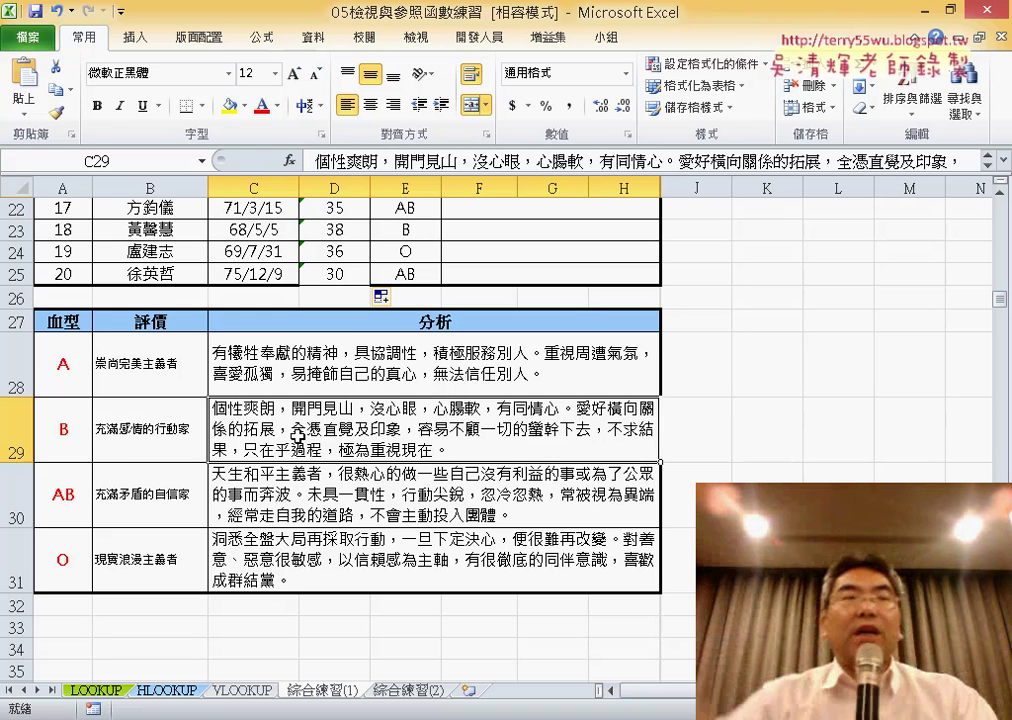
{"action": "left_click", "coordinate": [67, 434]}
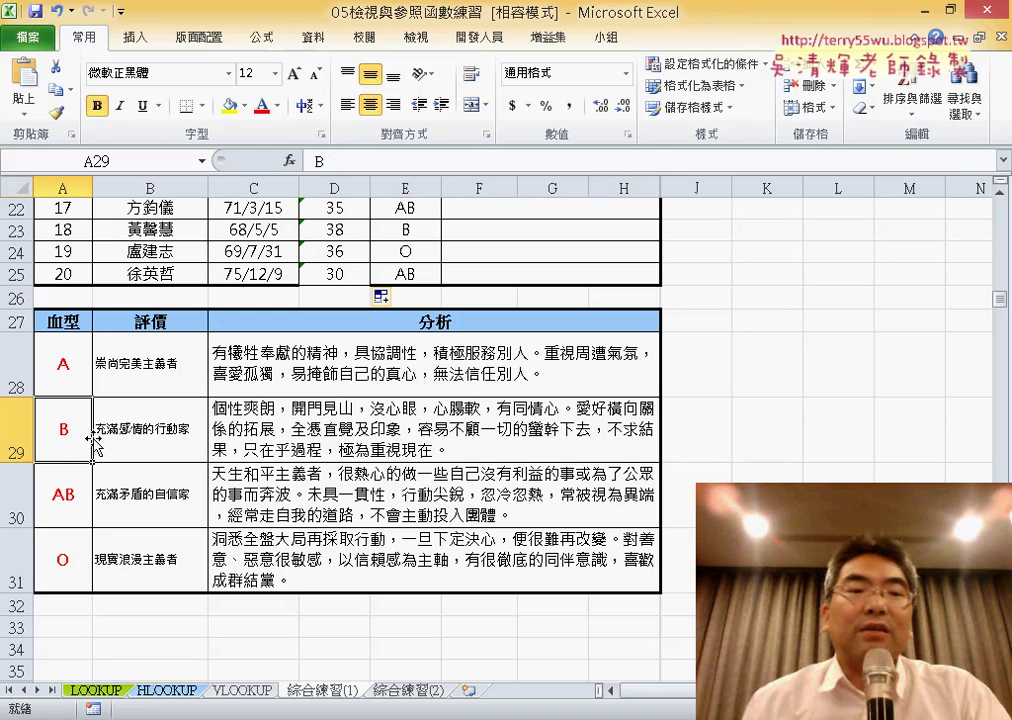
{"action": "left_click", "coordinate": [167, 427]}
{"action": "left_click", "coordinate": [350, 437]}
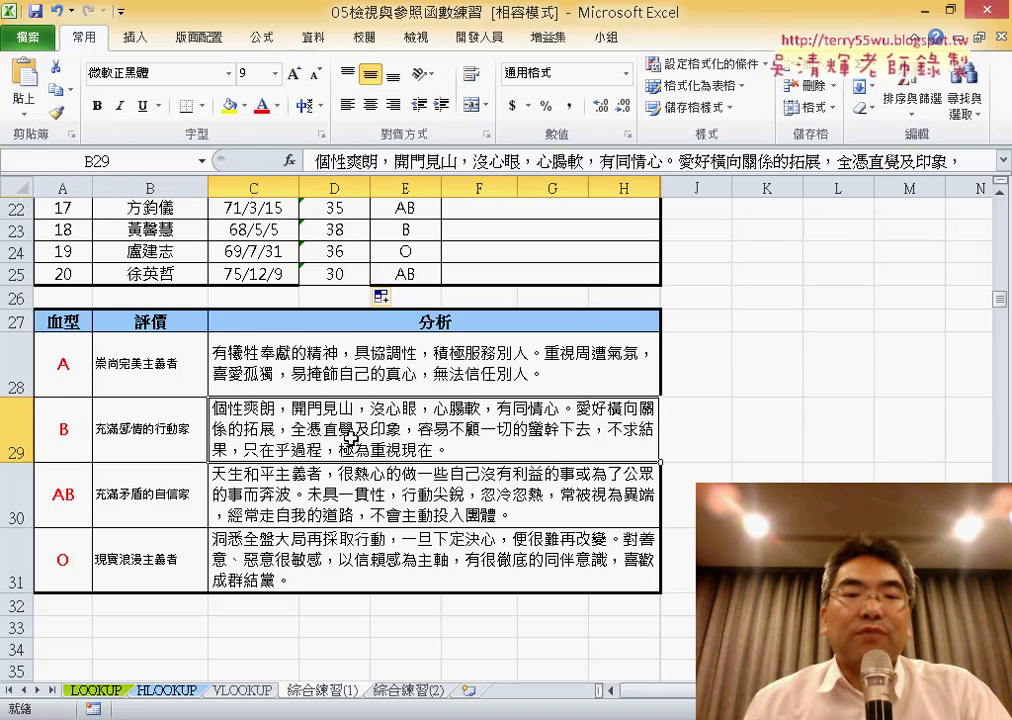
{"action": "scroll", "coordinate": [350, 437], "scroll_direction": "up", "scroll_amount": 4}
{"action": "scroll", "coordinate": [352, 445], "scroll_direction": "up", "scroll_amount": 3}
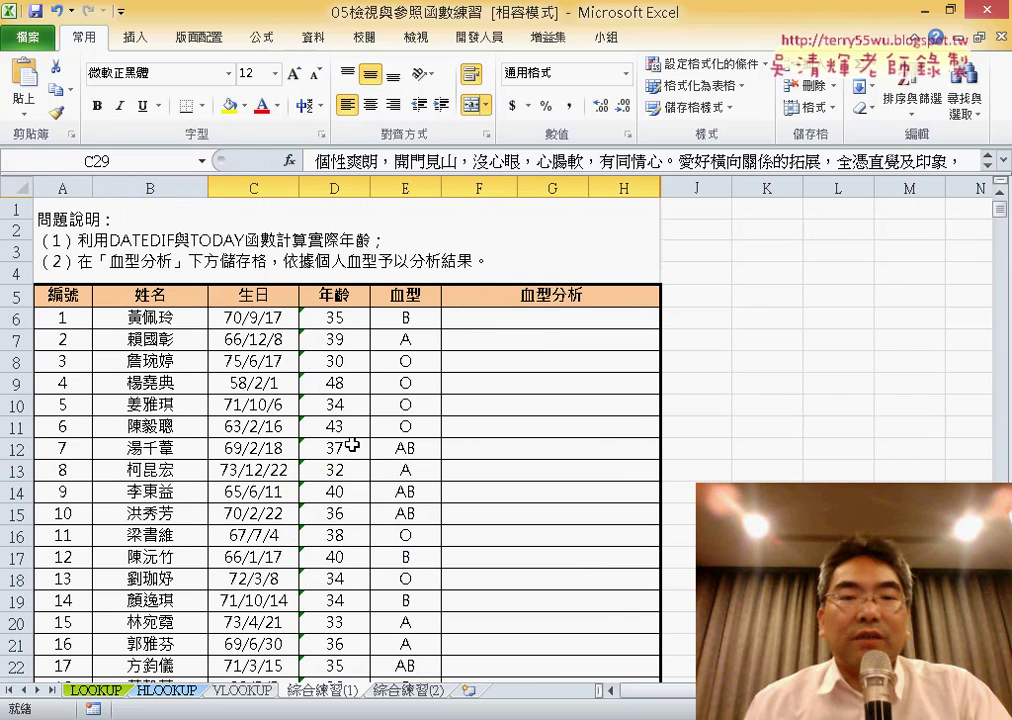
Select rows 6 through 25 of the member table.
{"action": "left_click", "coordinate": [552, 319]}
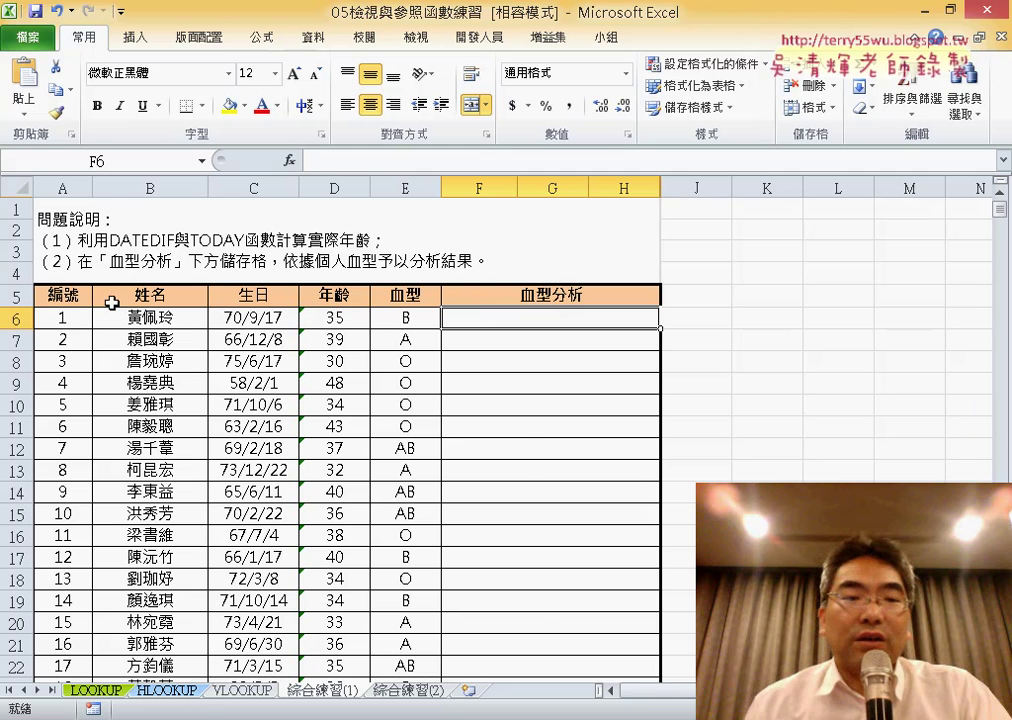
{"action": "left_click", "coordinate": [17, 319]}
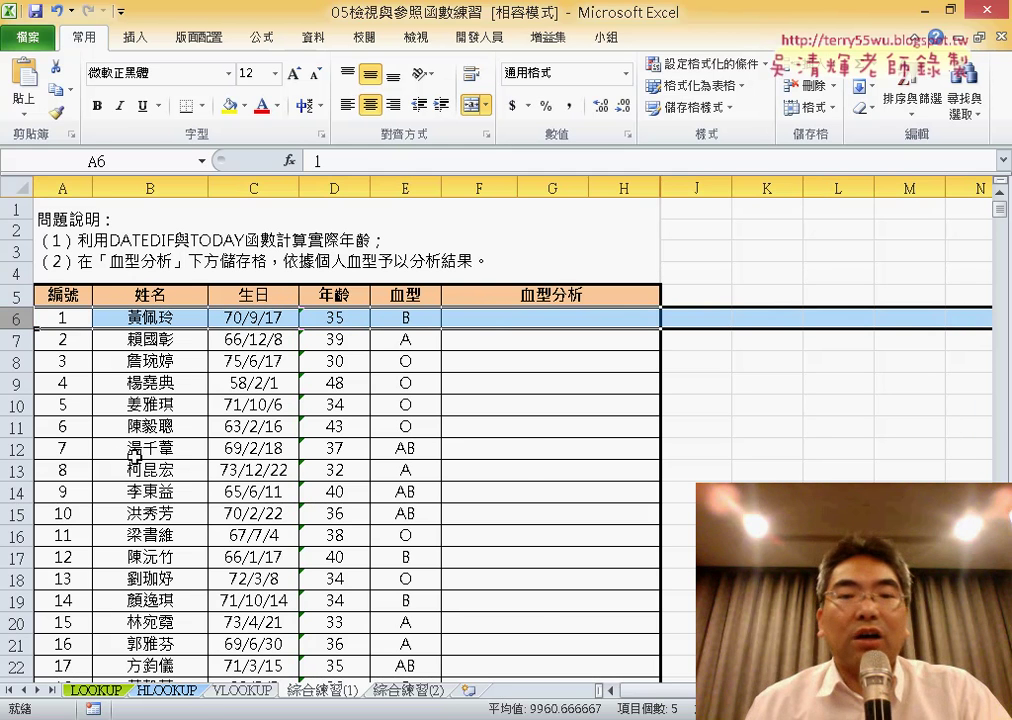
{"action": "scroll", "coordinate": [140, 456], "scroll_direction": "down", "scroll_amount": 3}
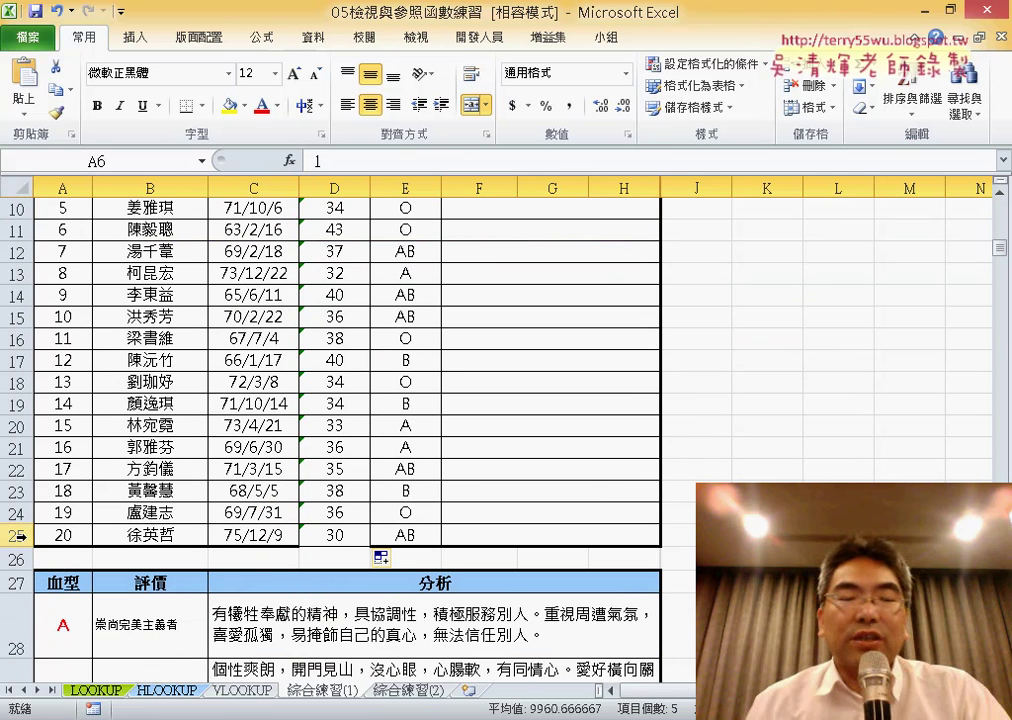
{"action": "scroll", "coordinate": [20, 537], "scroll_direction": "up", "scroll_amount": 3}
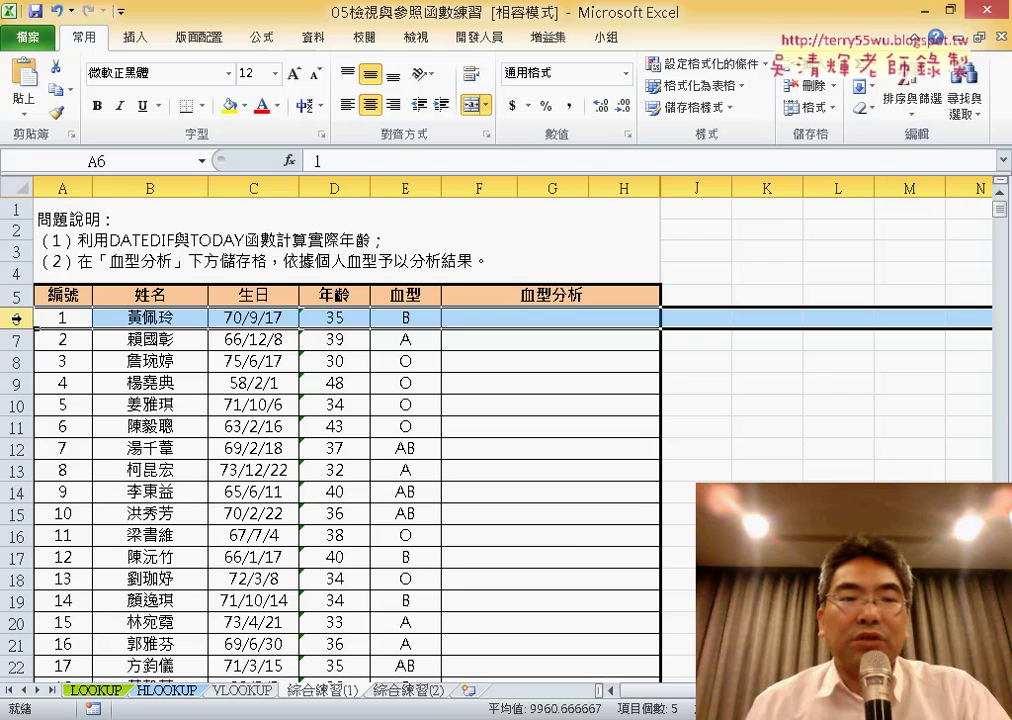
{"action": "scroll", "coordinate": [16, 571], "scroll_direction": "down", "scroll_amount": 4}
{"action": "scroll", "coordinate": [22, 367], "scroll_direction": "down", "scroll_amount": 1}
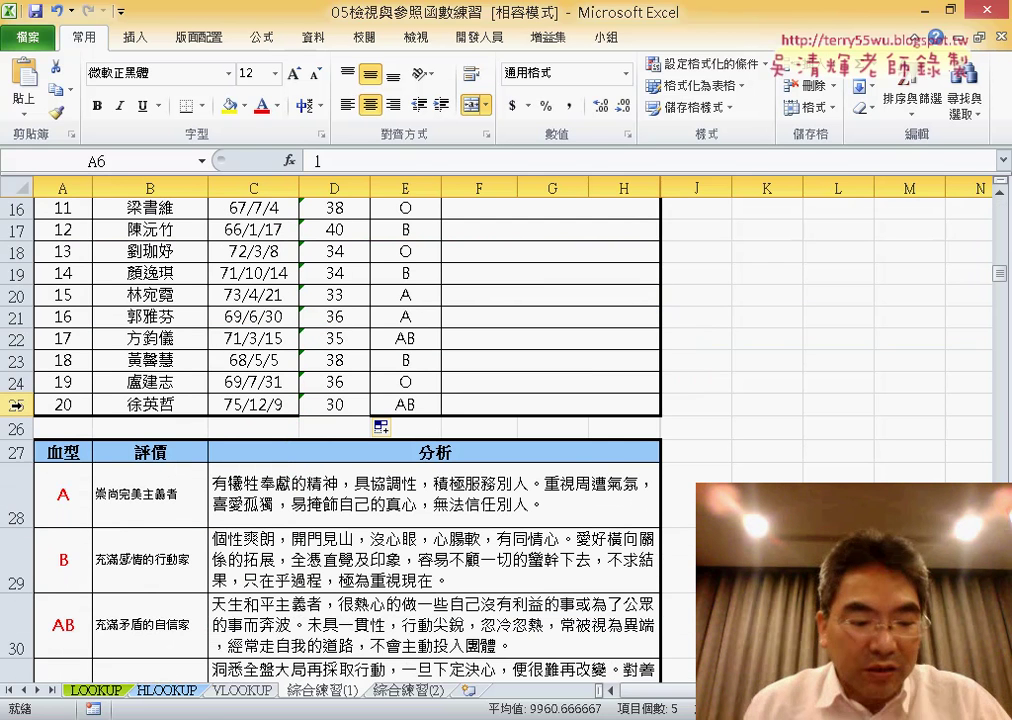
{"action": "left_click", "coordinate": [16, 404], "text": "shift"}
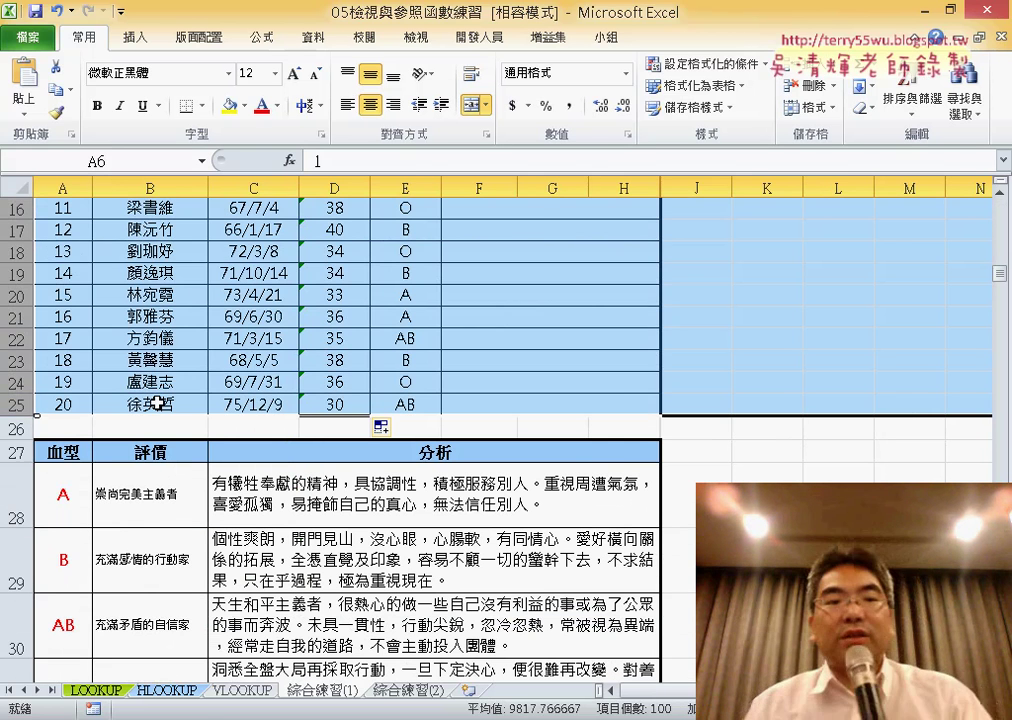
{"action": "scroll", "coordinate": [334, 406], "scroll_direction": "up", "scroll_amount": 5}
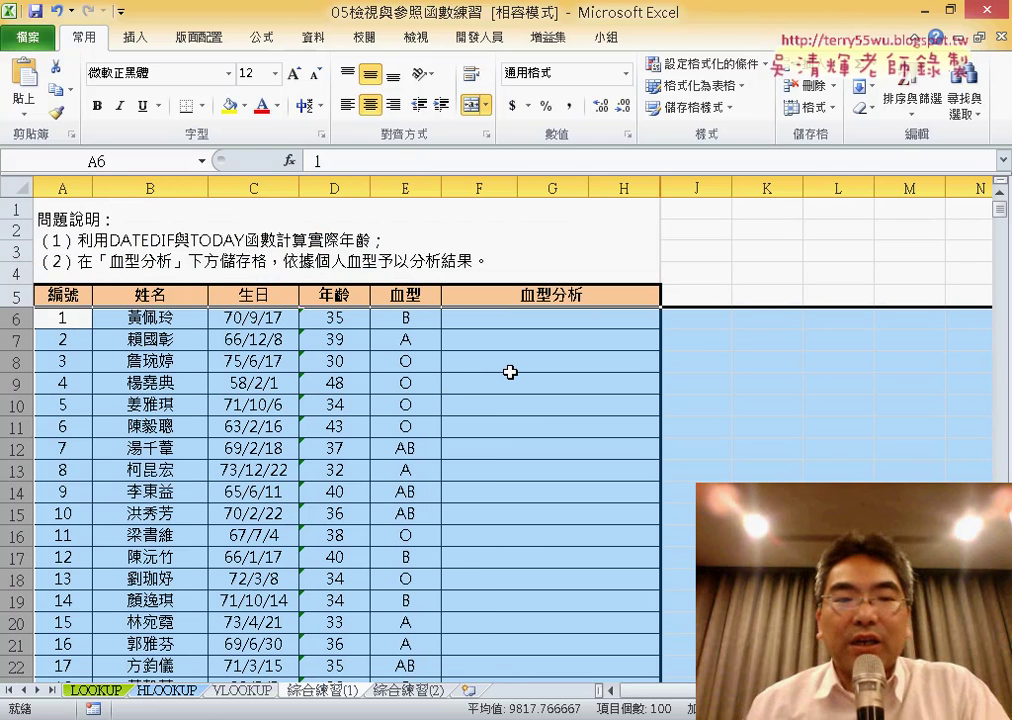
Set the selected rows' height to 100, then return to F6.
{"action": "right_click", "coordinate": [510, 372]}
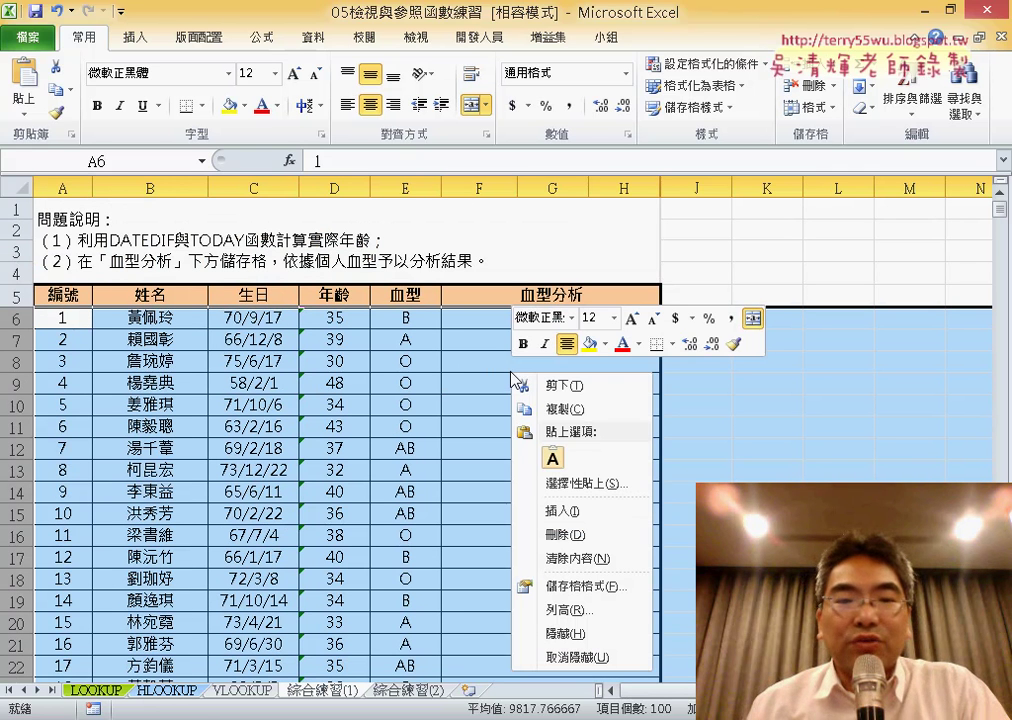
{"action": "left_click", "coordinate": [559, 612]}
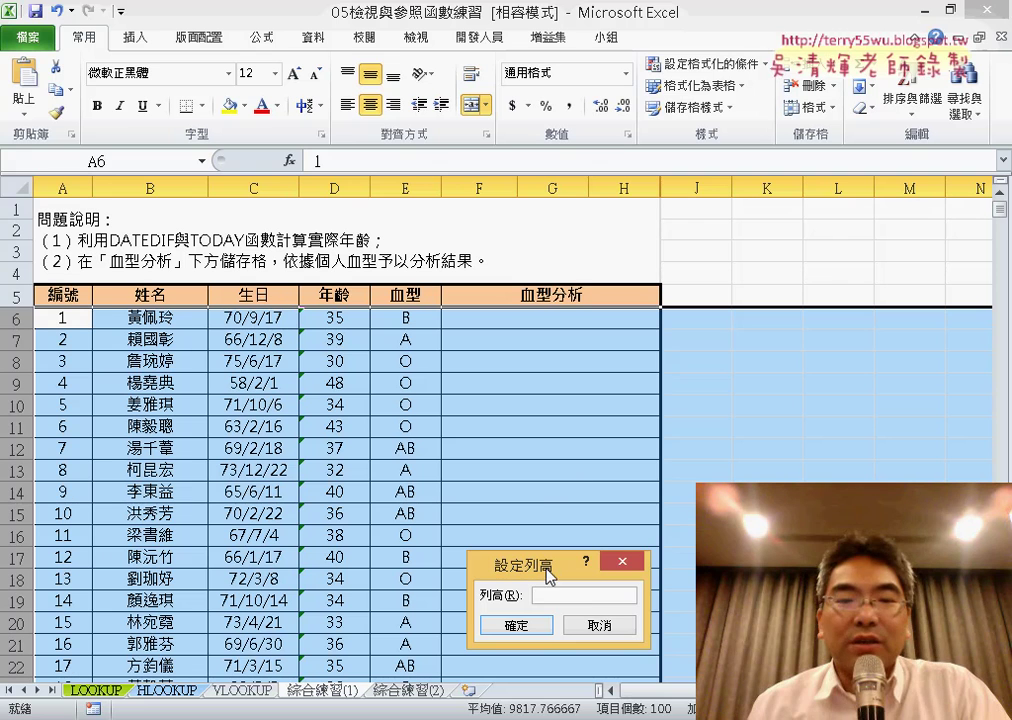
{"action": "left_click_drag", "start_coordinate": [549, 566], "coordinate": [395, 62]}
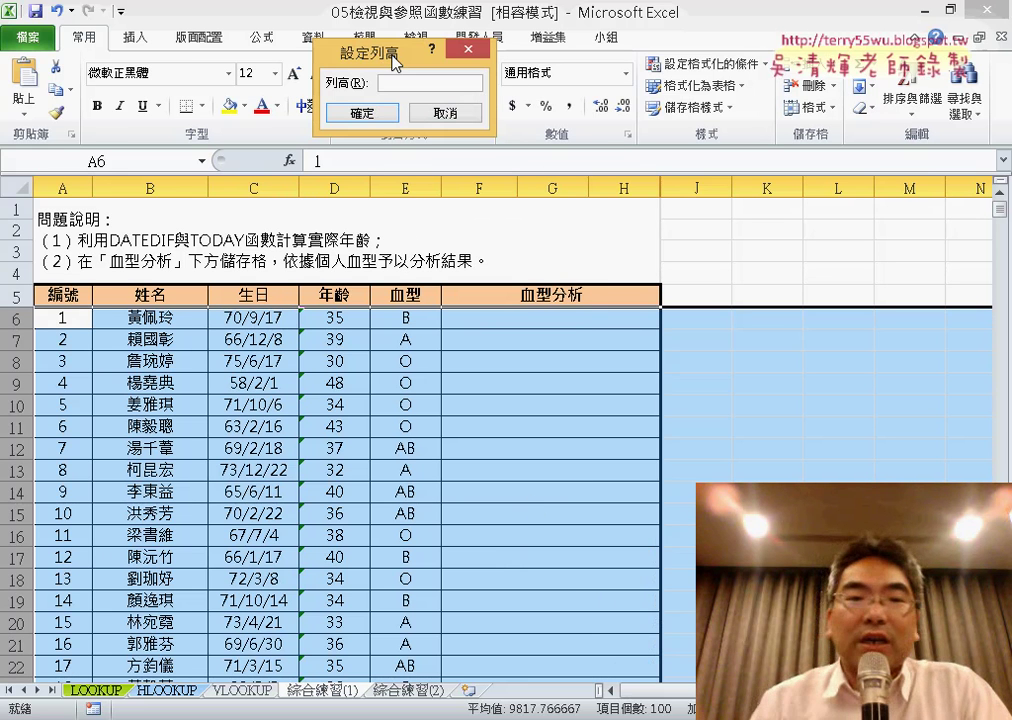
{"action": "type", "text": "1"}
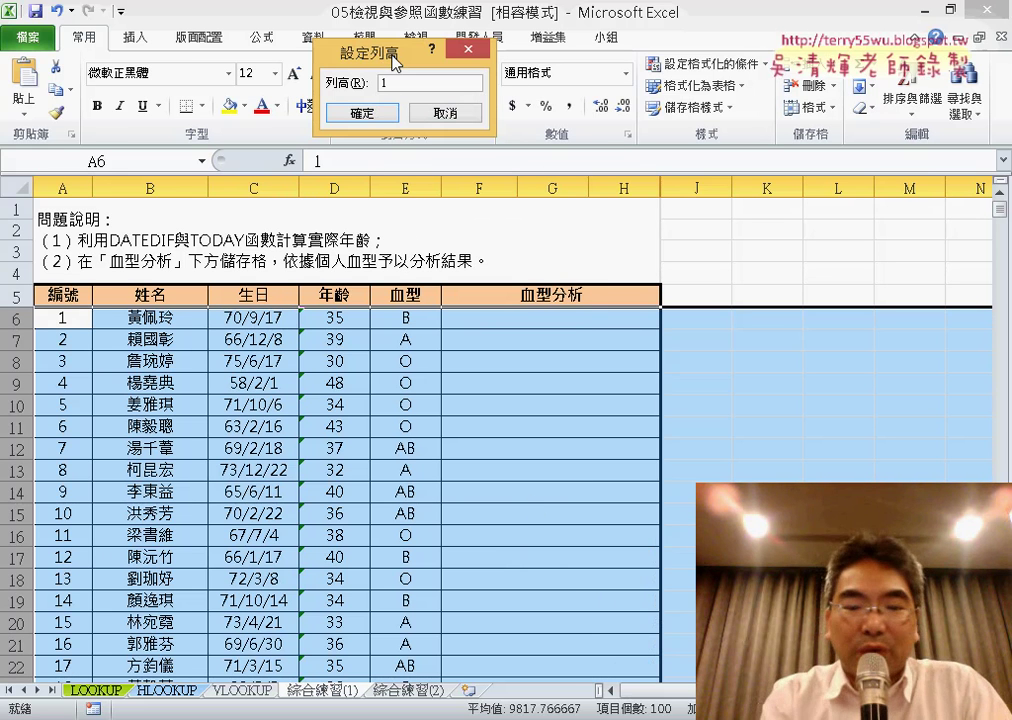
{"action": "type", "text": "00"}
{"action": "key", "text": "Return"}
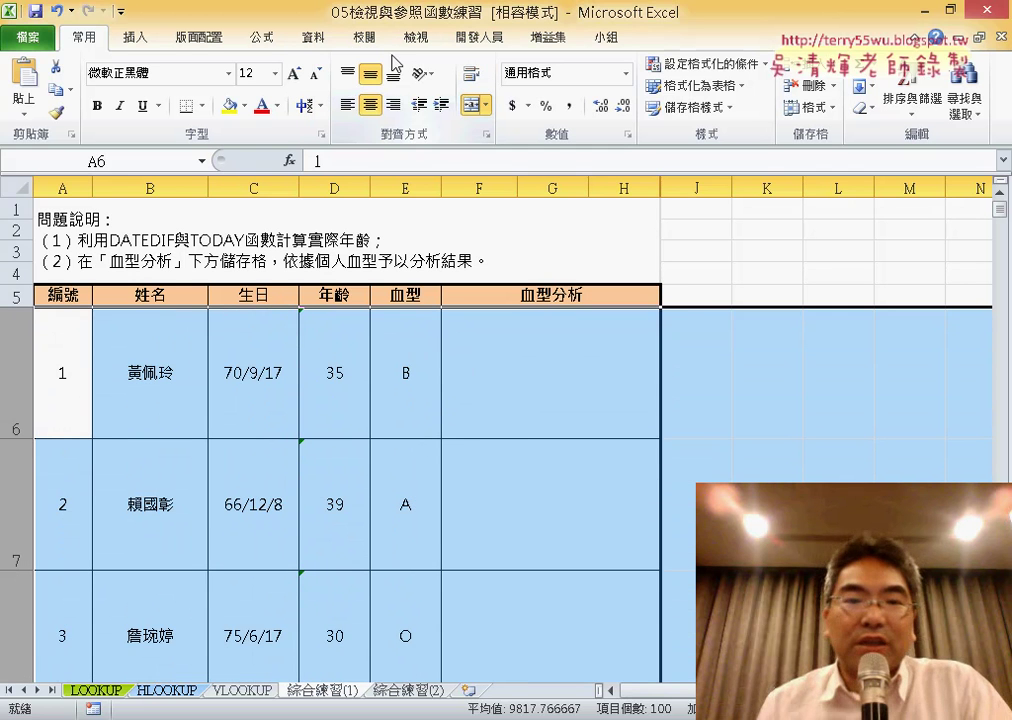
{"action": "left_click", "coordinate": [483, 375]}
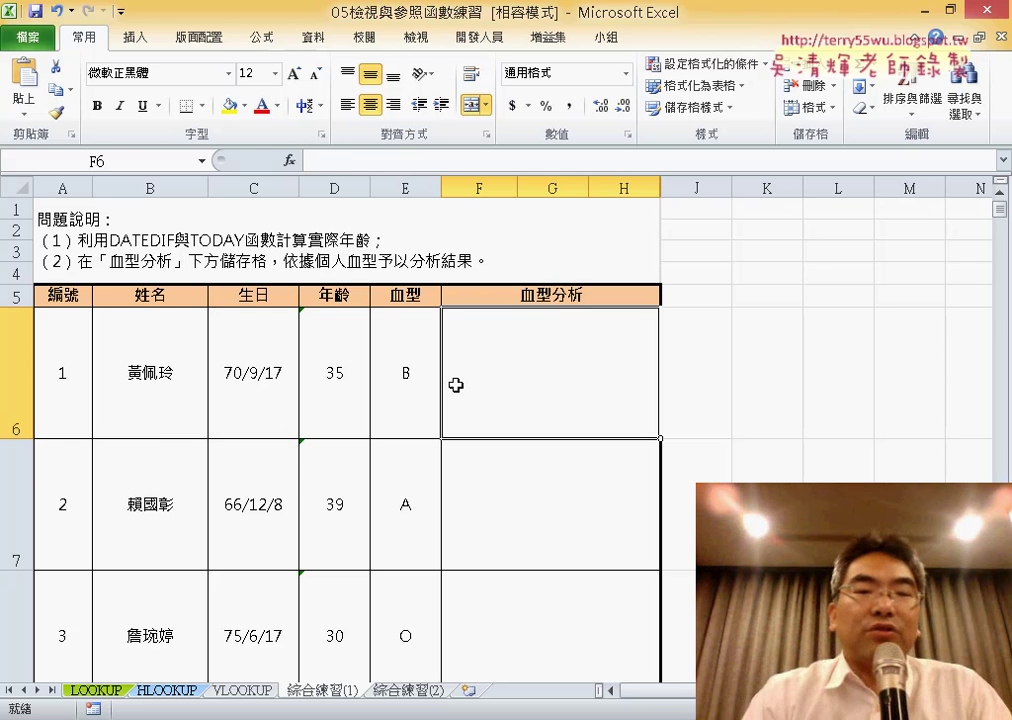
{"action": "left_click", "coordinate": [409, 396]}
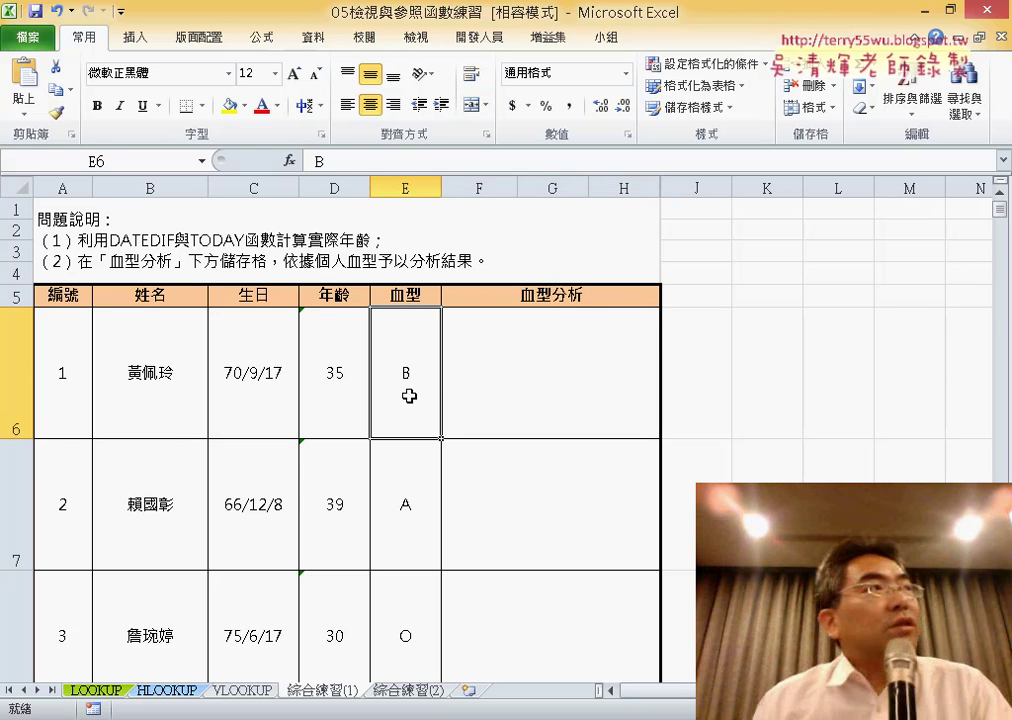
{"action": "scroll", "coordinate": [538, 404], "scroll_direction": "down", "scroll_amount": 4}
{"action": "scroll", "coordinate": [539, 400], "scroll_direction": "down", "scroll_amount": 3}
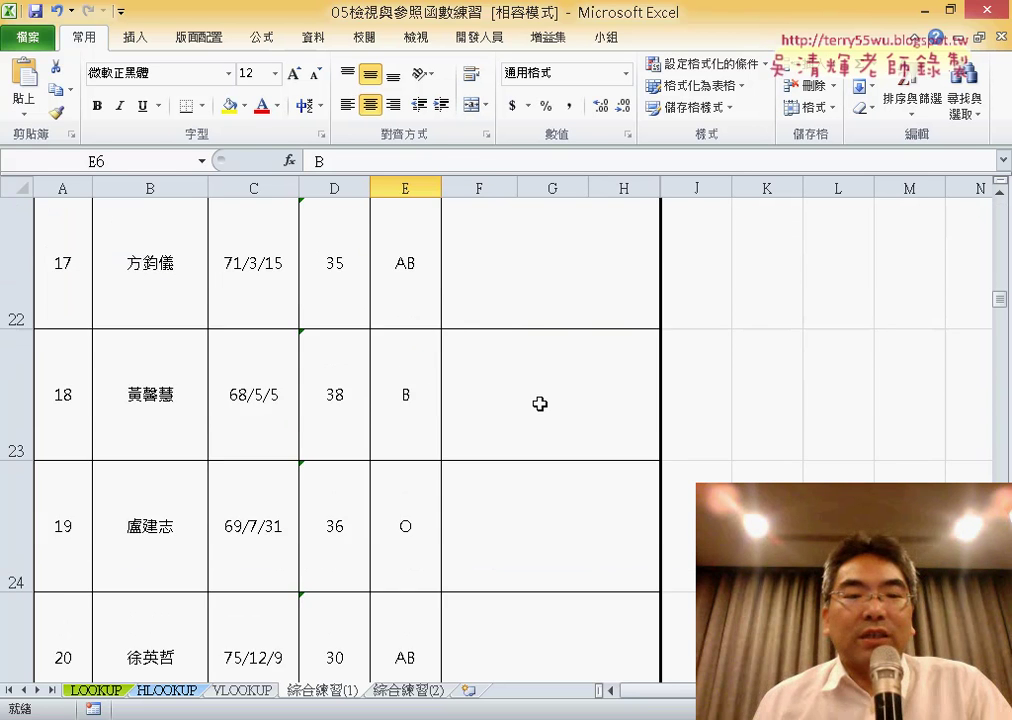
{"action": "scroll", "coordinate": [539, 400], "scroll_direction": "down", "scroll_amount": 3}
{"action": "scroll", "coordinate": [539, 400], "scroll_direction": "up", "scroll_amount": 3}
{"action": "scroll", "coordinate": [533, 398], "scroll_direction": "down", "scroll_amount": 1}
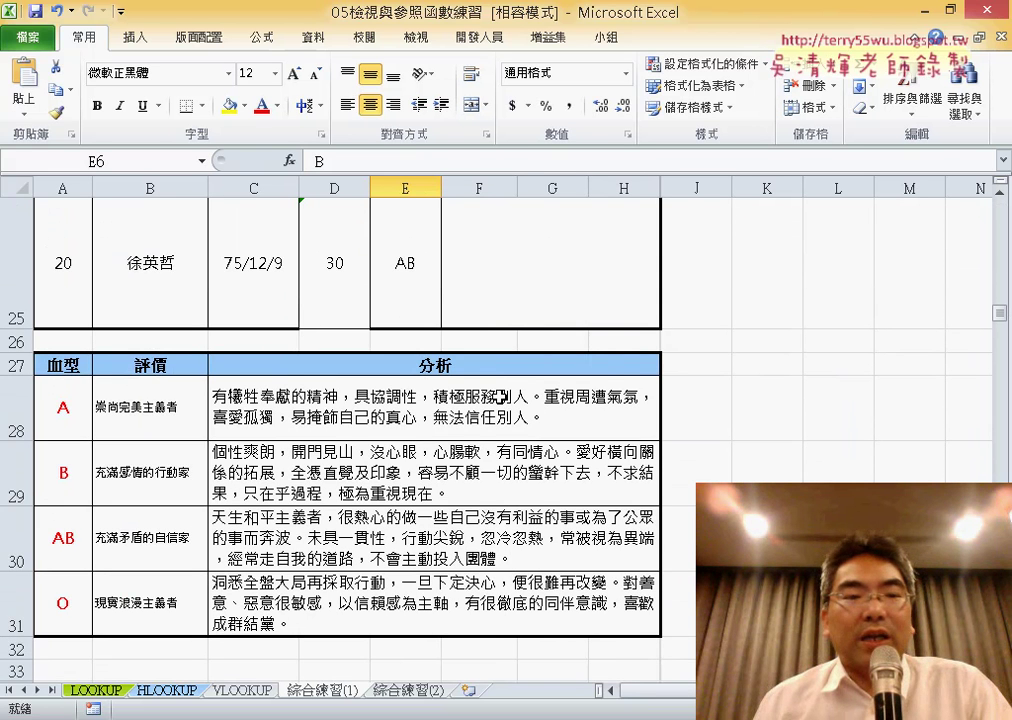
{"action": "left_click", "coordinate": [175, 477]}
{"action": "left_click", "coordinate": [297, 480]}
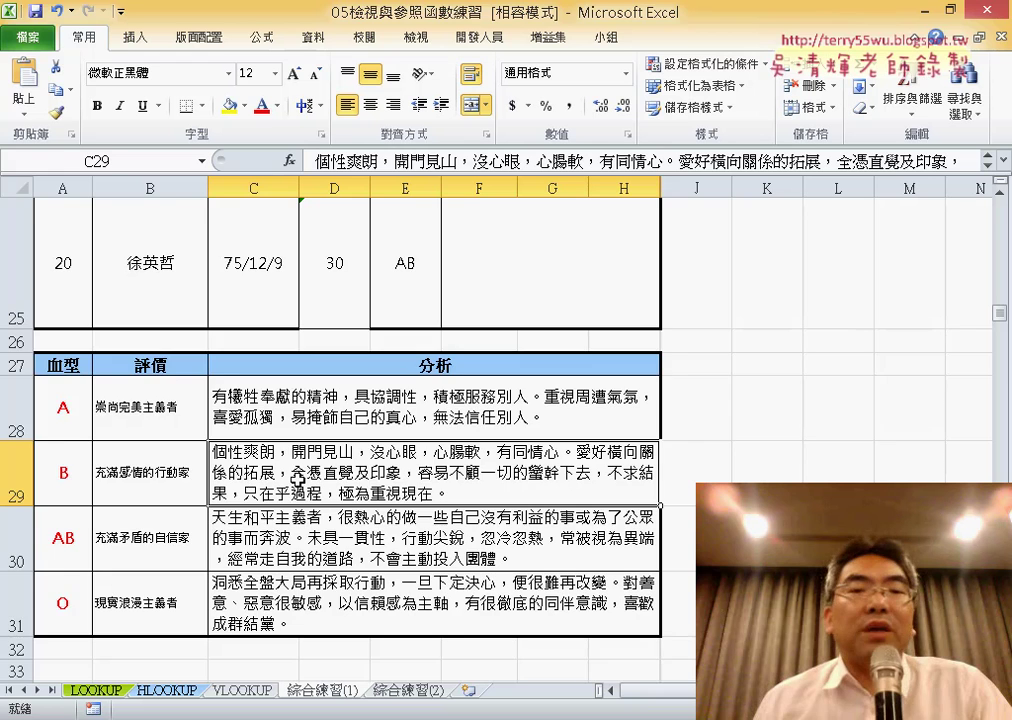
{"action": "scroll", "coordinate": [297, 480], "scroll_direction": "up", "scroll_amount": 7}
{"action": "scroll", "coordinate": [298, 480], "scroll_direction": "up", "scroll_amount": 1}
{"action": "left_click", "coordinate": [552, 381]}
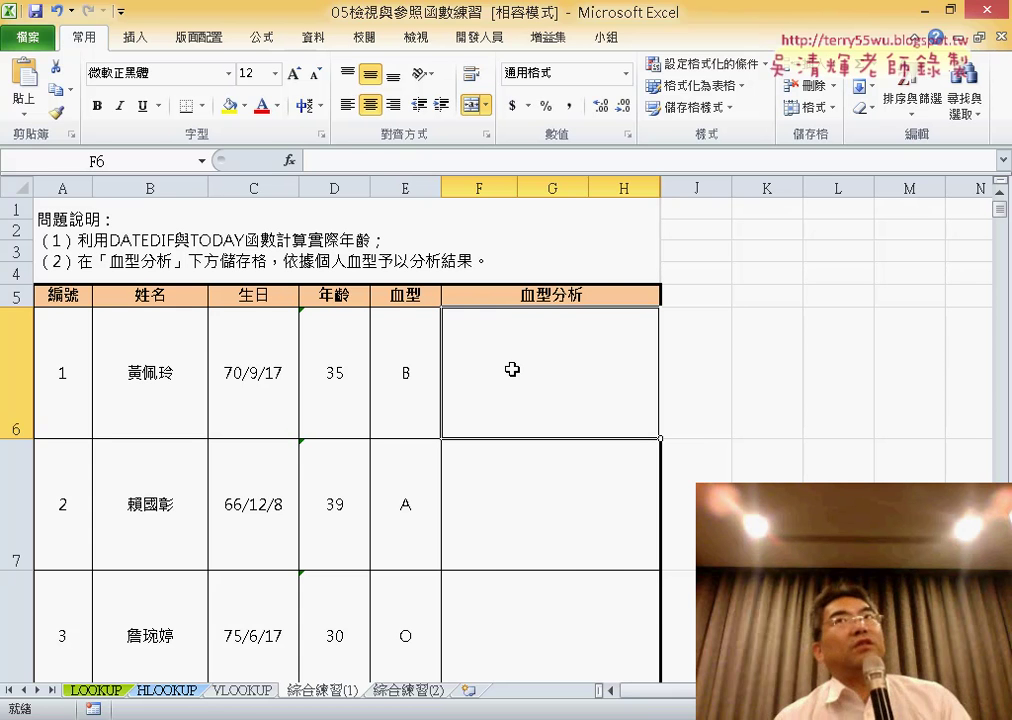
{"action": "left_click", "coordinate": [568, 718]}
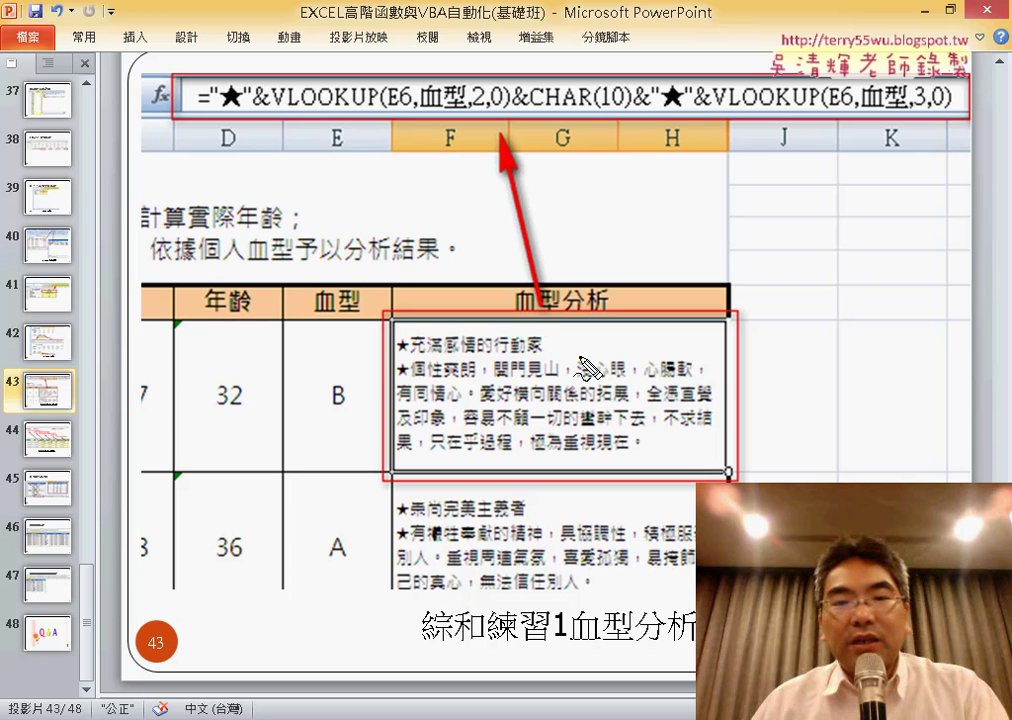
{"action": "left_click_drag", "start_coordinate": [585, 338], "coordinate": [590, 357]}
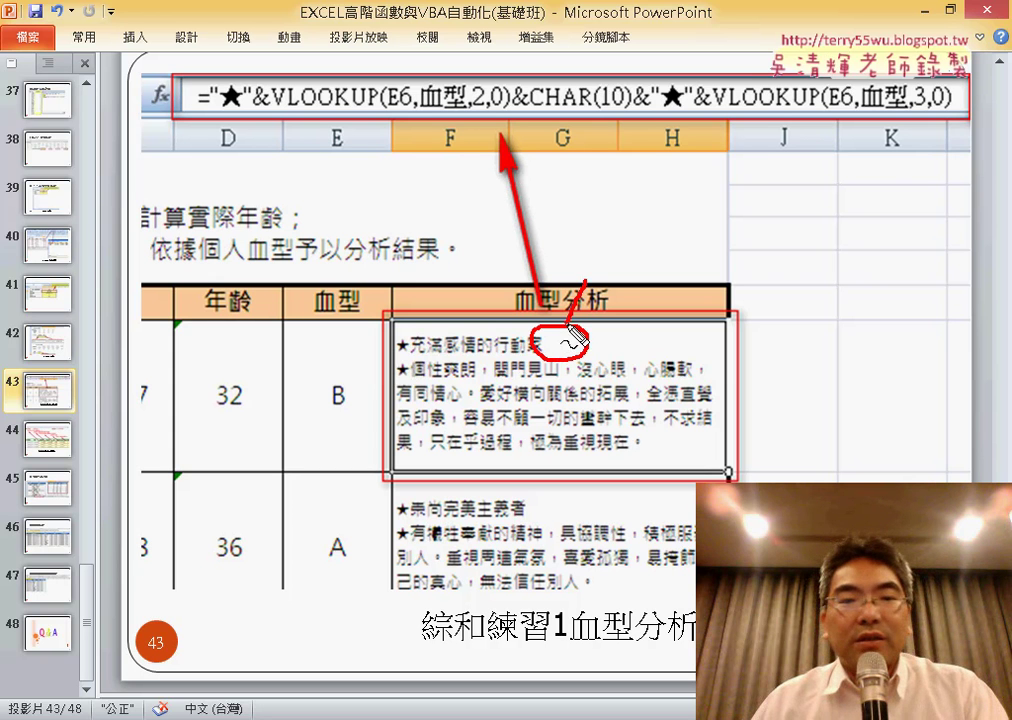
{"action": "mouse_move", "coordinate": [555, 300]}
{"action": "left_mouse_down"}
{"action": "mouse_move", "coordinate": [565, 327]}
{"action": "mouse_move", "coordinate": [590, 283]}
{"action": "left_mouse_up"}
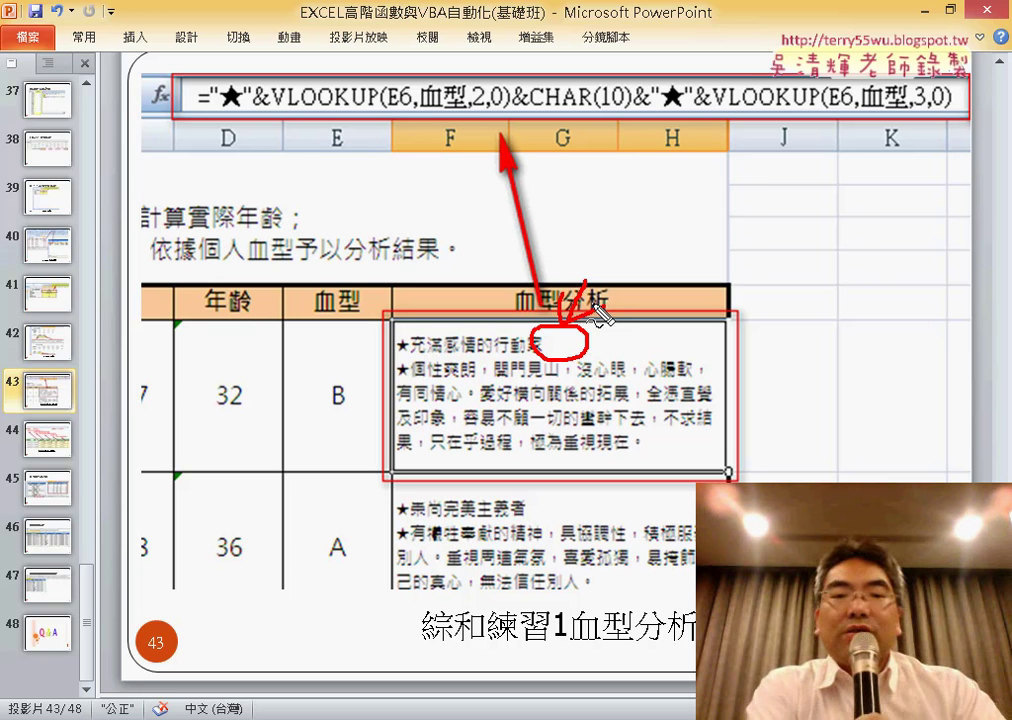
{"action": "key", "text": "Escape"}
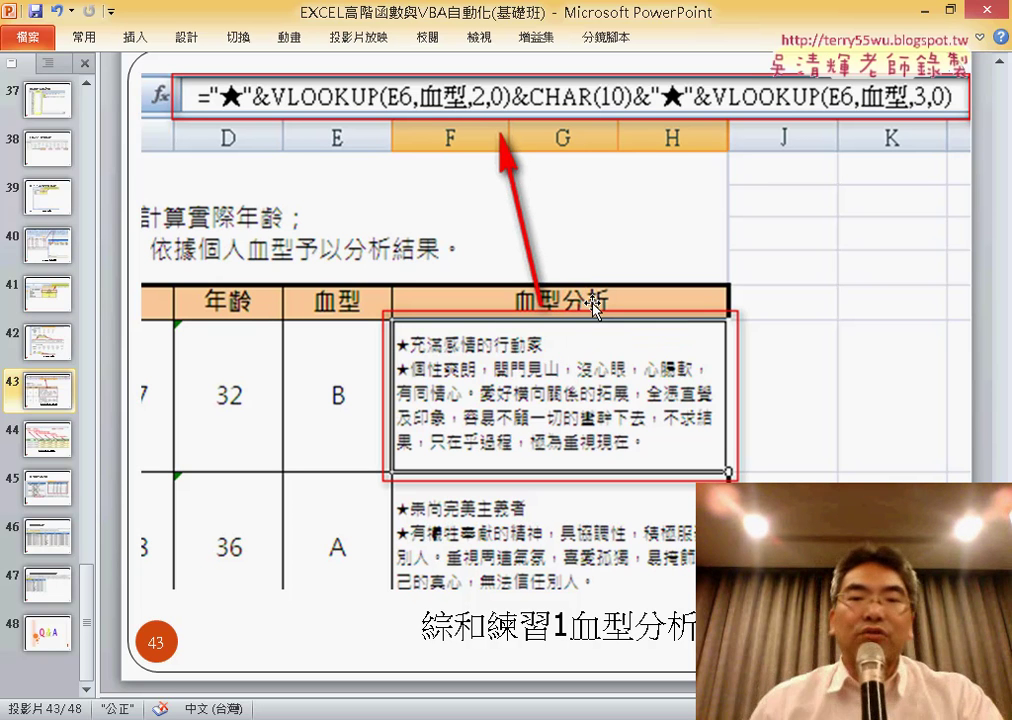
Switch back to the Excel workbook and scroll through the member sheet.
{"action": "key", "text": "alt+Tab"}
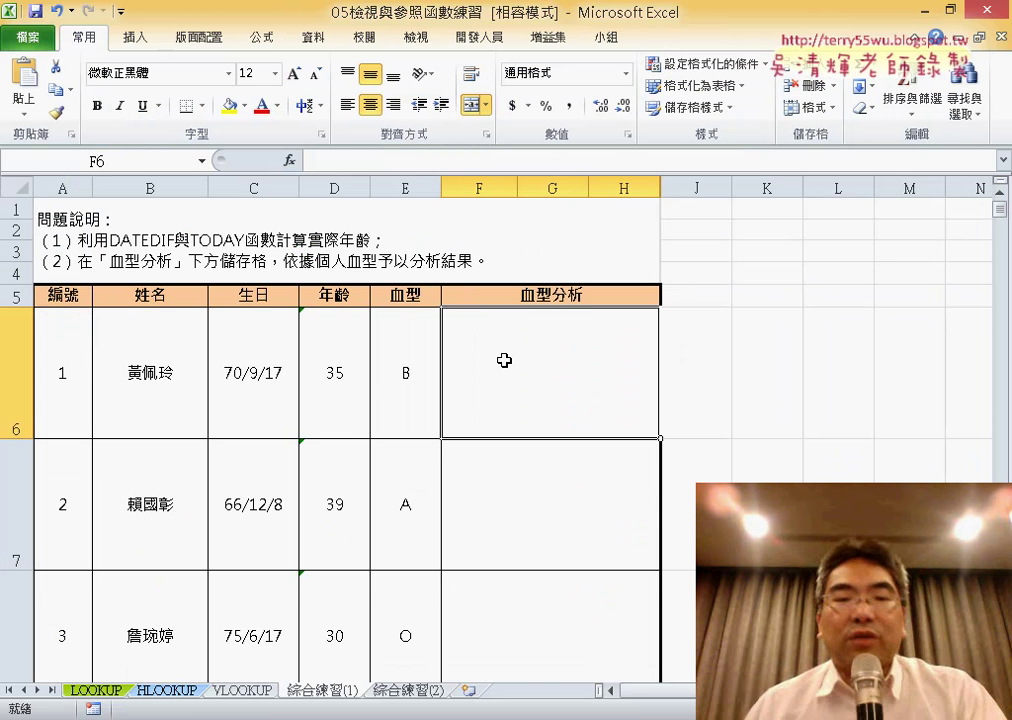
{"action": "scroll", "coordinate": [512, 370], "scroll_direction": "down", "scroll_amount": 3}
{"action": "scroll", "coordinate": [521, 384], "scroll_direction": "down", "scroll_amount": 2}
{"action": "scroll", "coordinate": [521, 384], "scroll_direction": "down", "scroll_amount": 3}
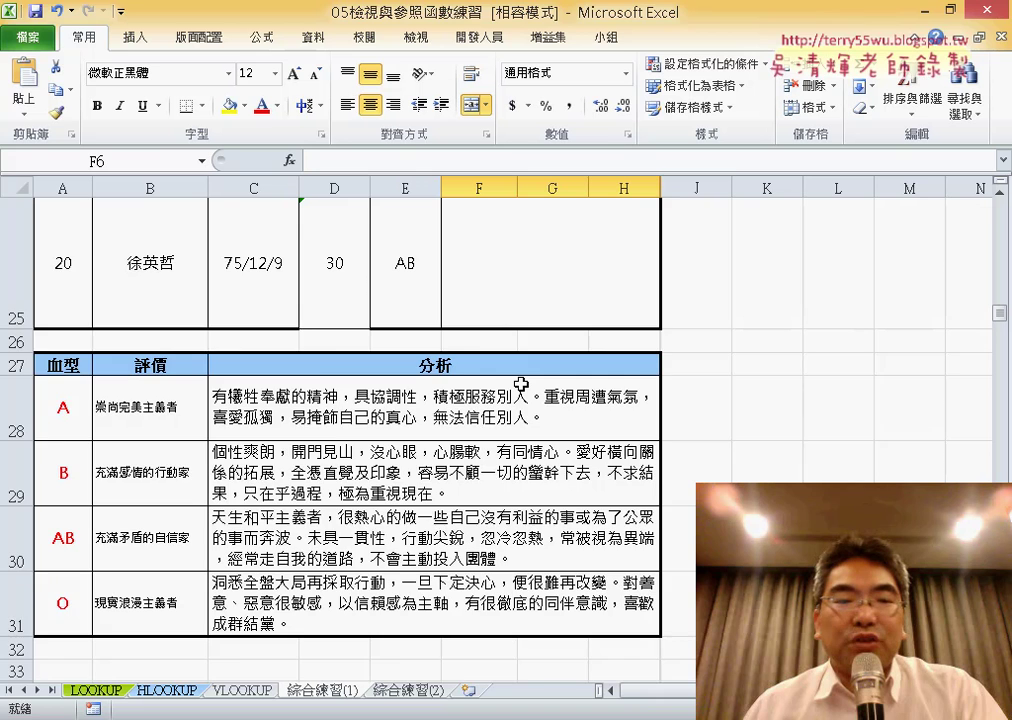
{"action": "scroll", "coordinate": [228, 463], "scroll_direction": "up", "scroll_amount": 1}
{"action": "scroll", "coordinate": [232, 458], "scroll_direction": "down", "scroll_amount": 1}
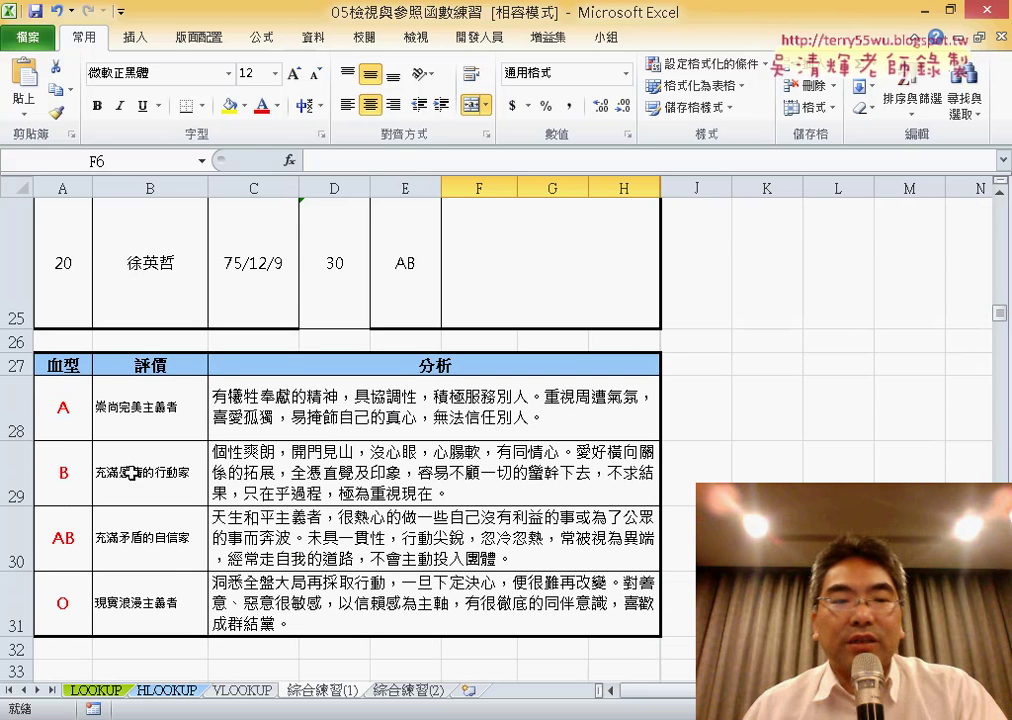
{"action": "scroll", "coordinate": [357, 476], "scroll_direction": "up", "scroll_amount": 5}
{"action": "scroll", "coordinate": [363, 478], "scroll_direction": "up", "scroll_amount": 3}
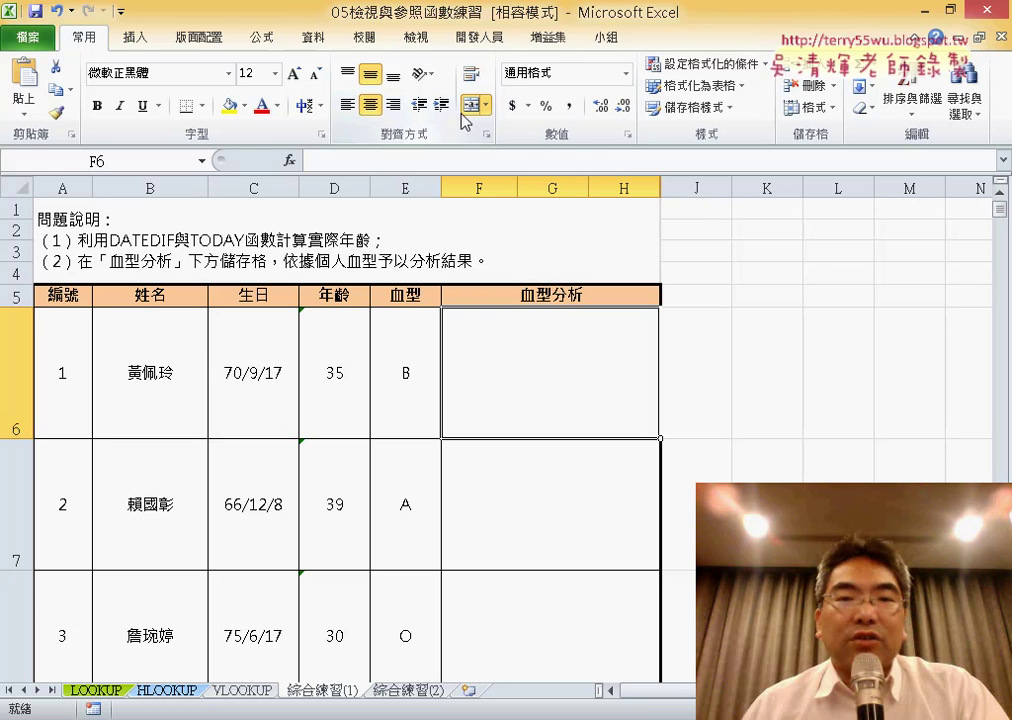
Open Name Manager from the Formulas tab and point out the 血型 name.
{"action": "left_click", "coordinate": [261, 38]}
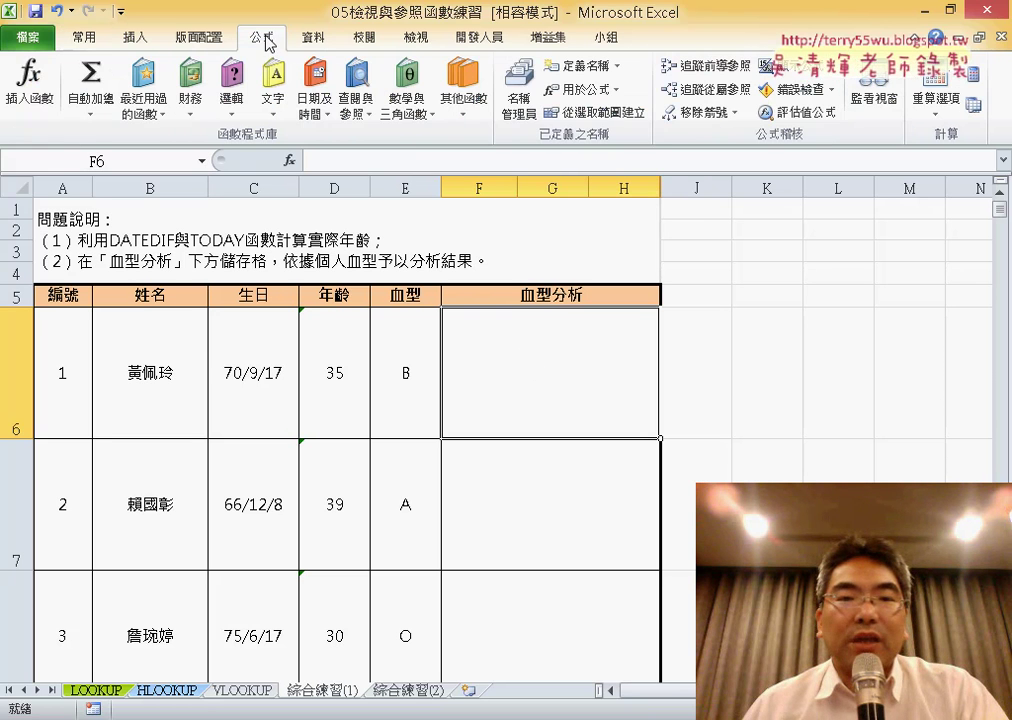
{"action": "left_click", "coordinate": [519, 96]}
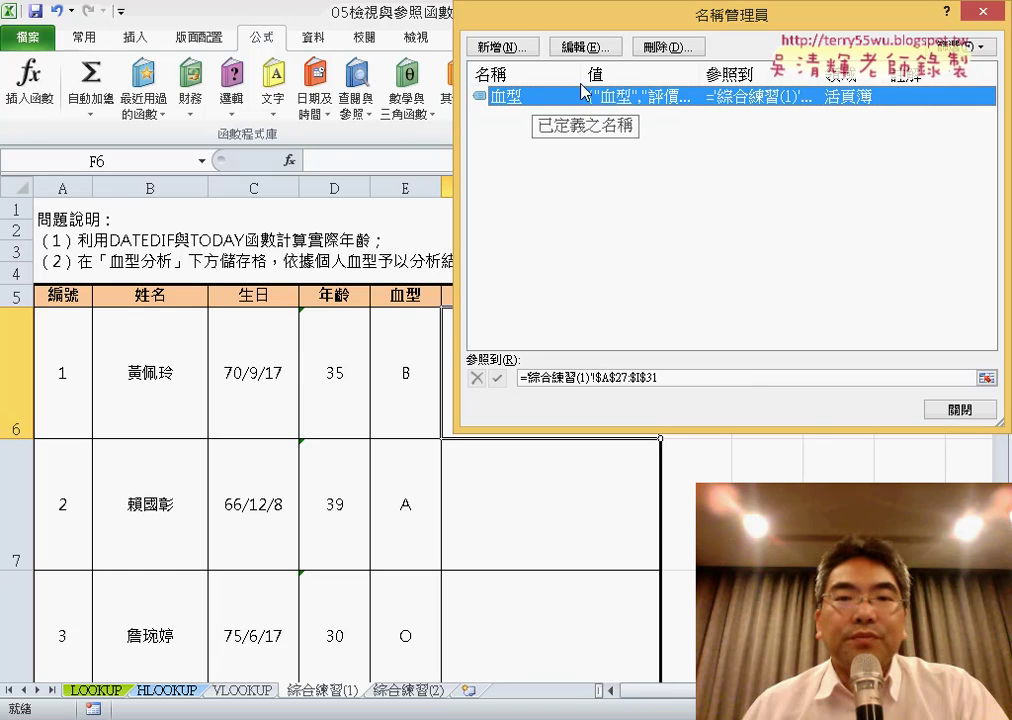
{"action": "left_click_drag", "start_coordinate": [605, 26], "coordinate": [318, 131]}
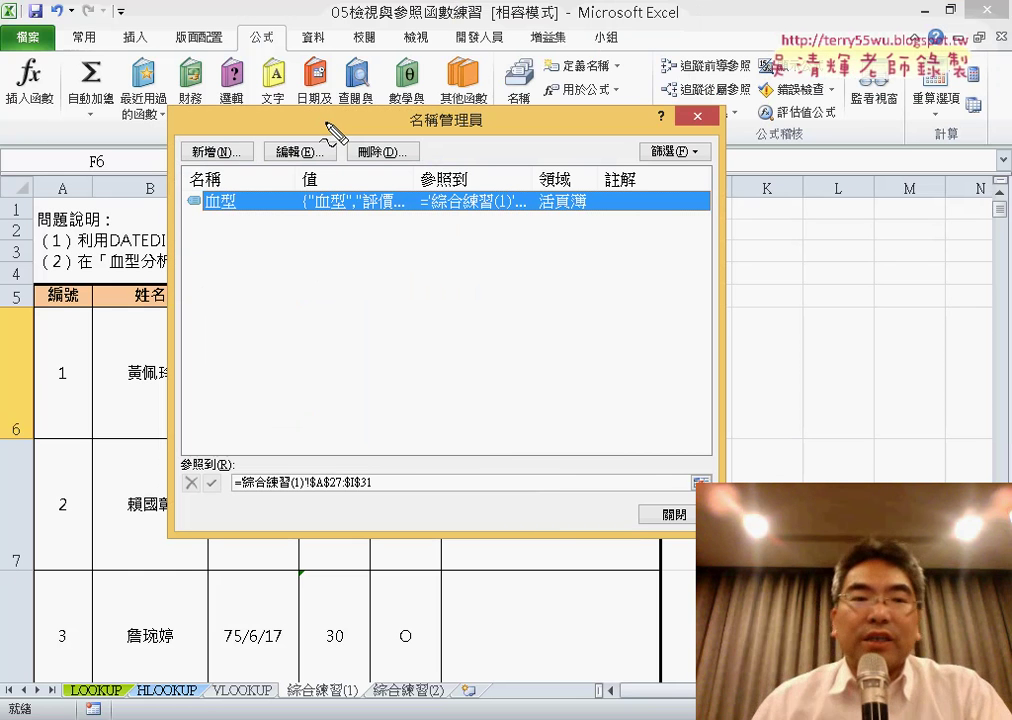
{"action": "left_click_drag", "start_coordinate": [228, 228], "coordinate": [200, 200]}
{"action": "left_click_drag", "start_coordinate": [412, 337], "coordinate": [265, 228]}
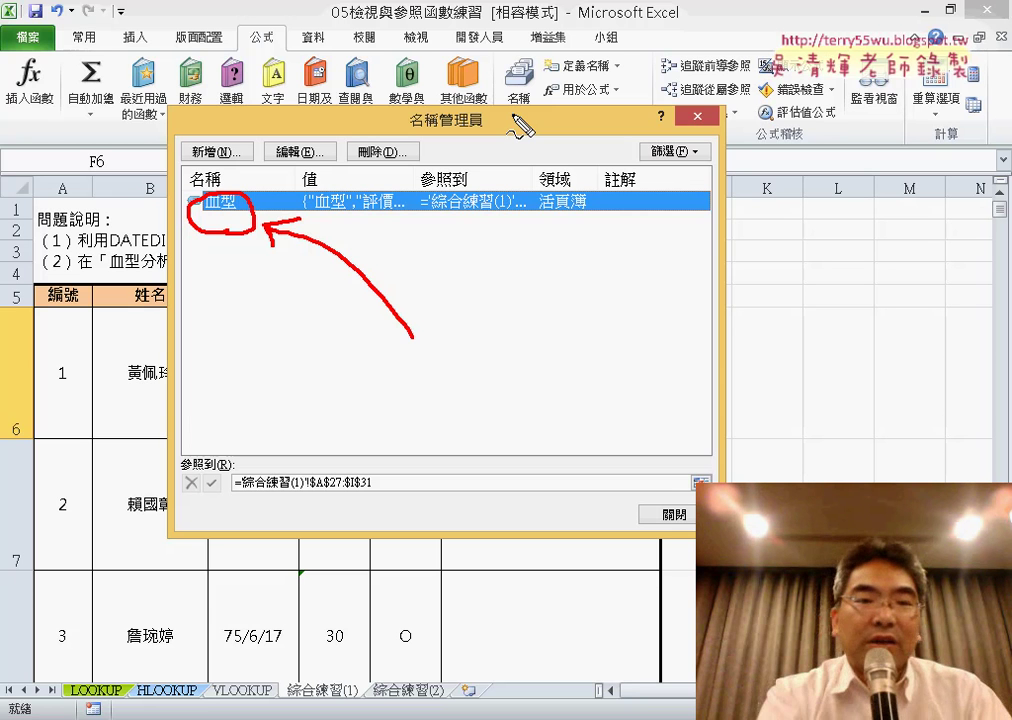
{"action": "key", "text": "Escape"}
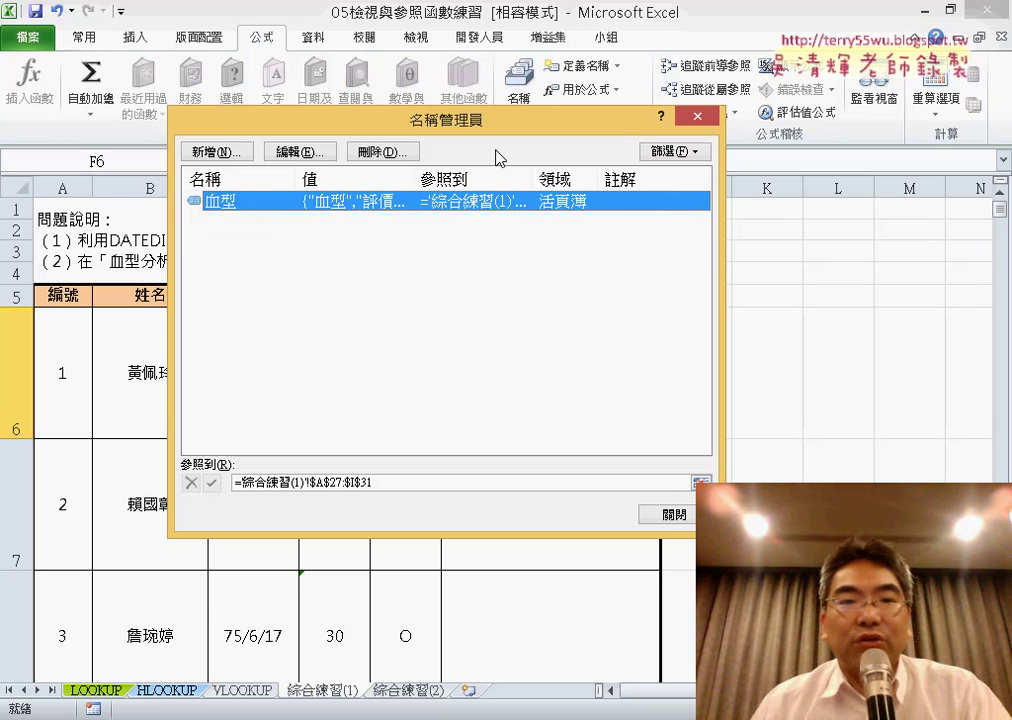
Confirm 血型 refers to $A$27:$I$31, then close Name Manager.
{"action": "left_click_drag", "start_coordinate": [490, 120], "coordinate": [653, 120]}
{"action": "left_click", "coordinate": [541, 485]}
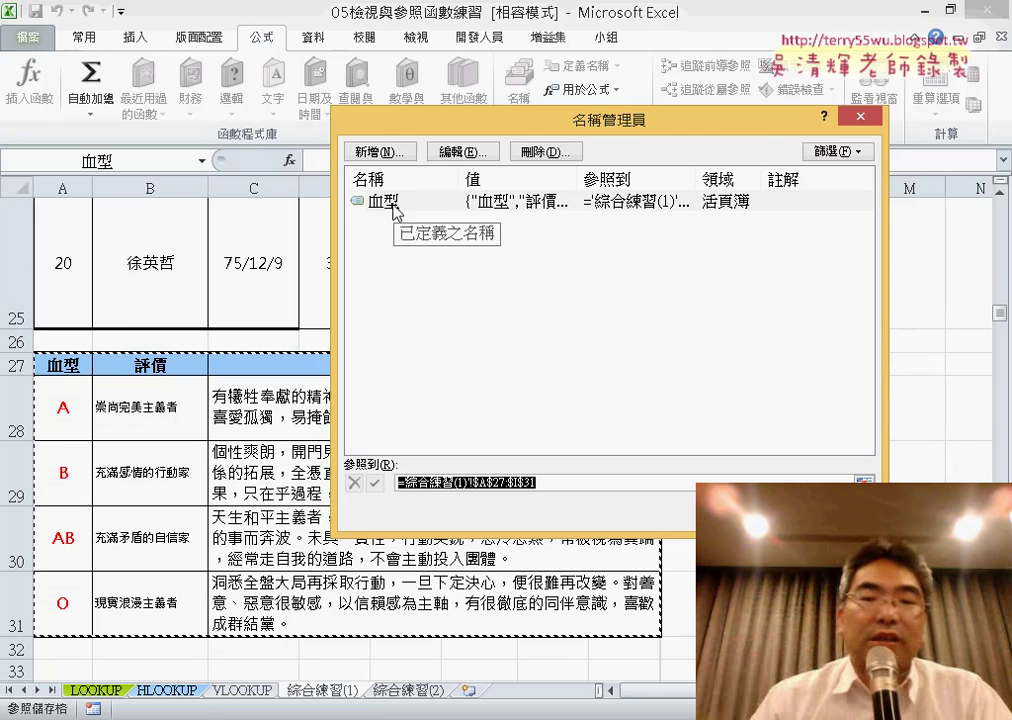
{"action": "key", "text": "Escape"}
{"action": "scroll", "coordinate": [518, 289], "scroll_direction": "up", "scroll_amount": 8}
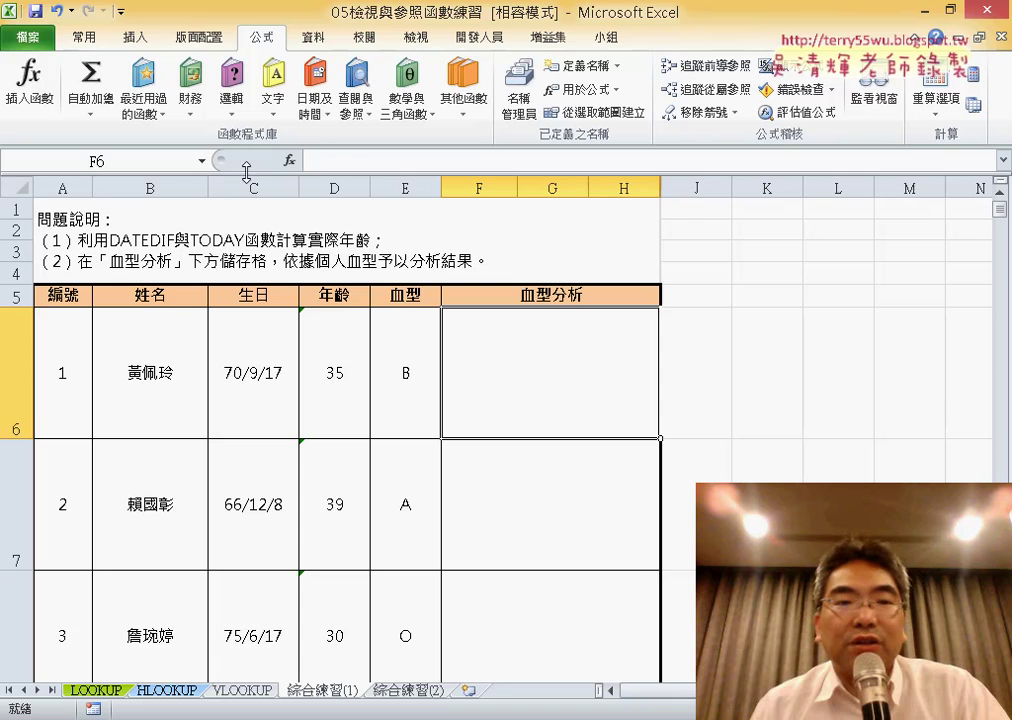
Select J6 and open the Insert > Symbol dialog.
{"action": "left_click", "coordinate": [330, 161]}
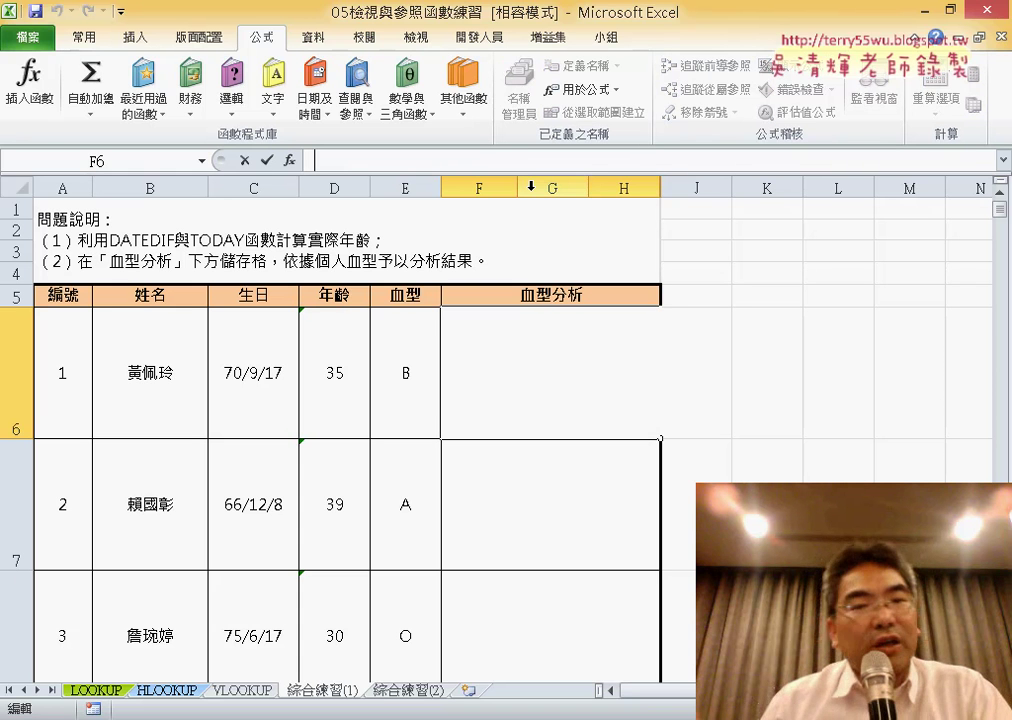
{"action": "left_click", "coordinate": [712, 397]}
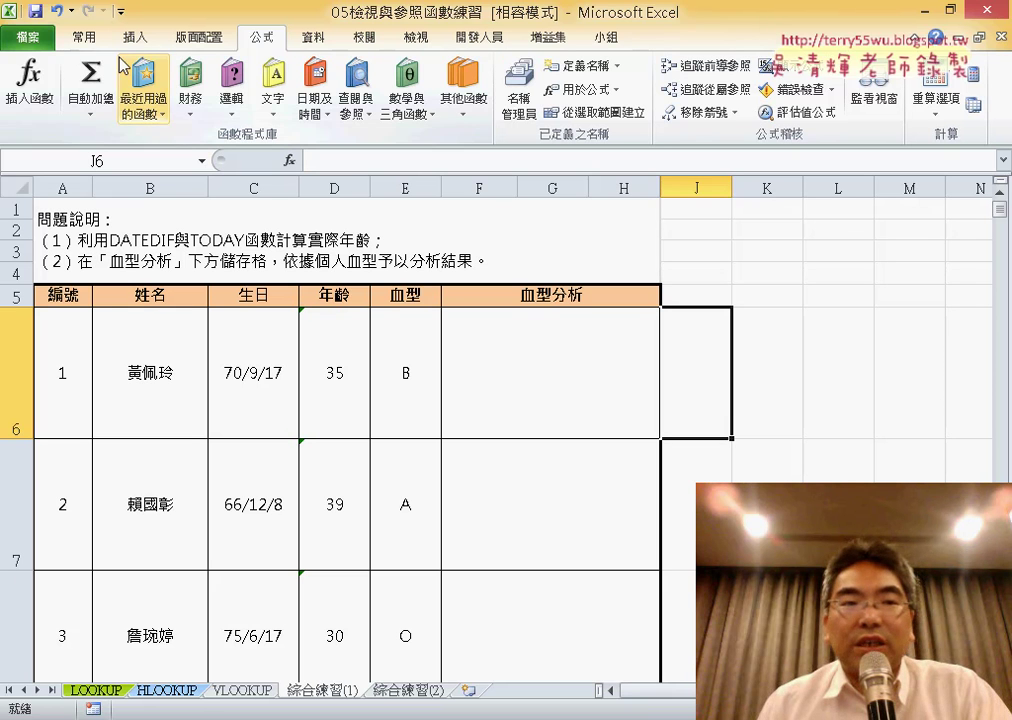
{"action": "left_click", "coordinate": [85, 38]}
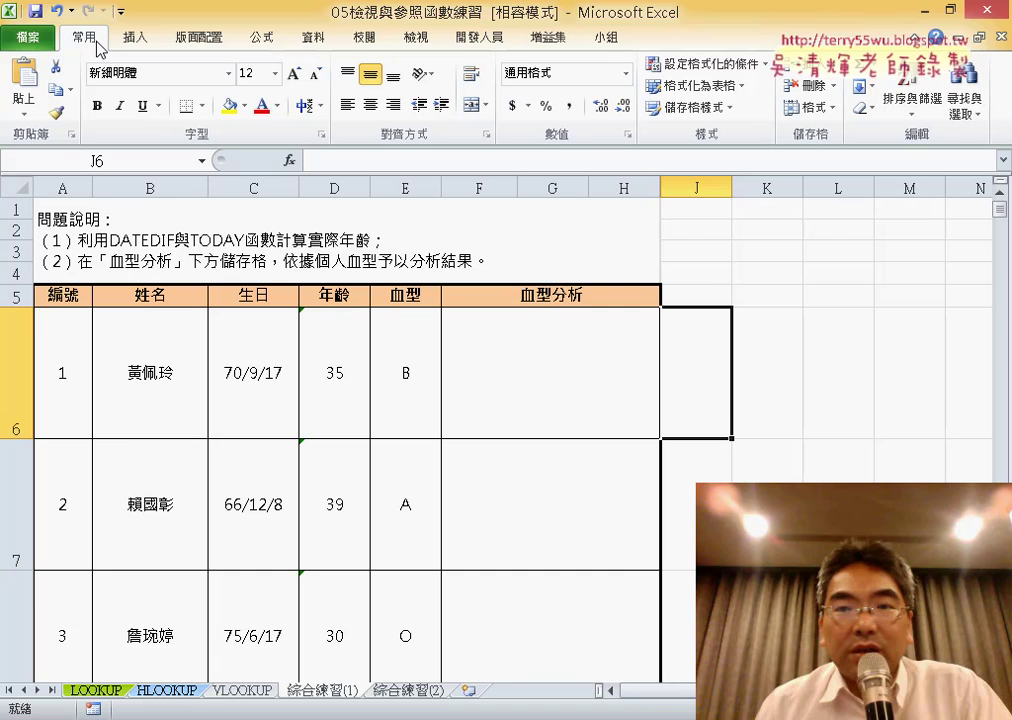
{"action": "left_click", "coordinate": [135, 40]}
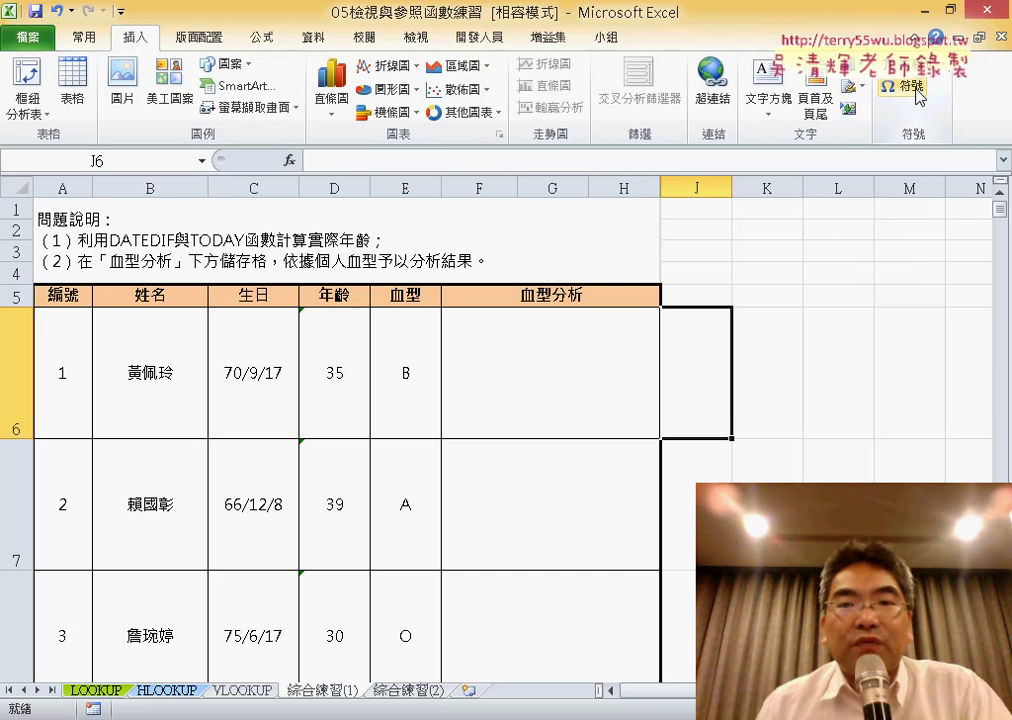
{"action": "left_click", "coordinate": [911, 88]}
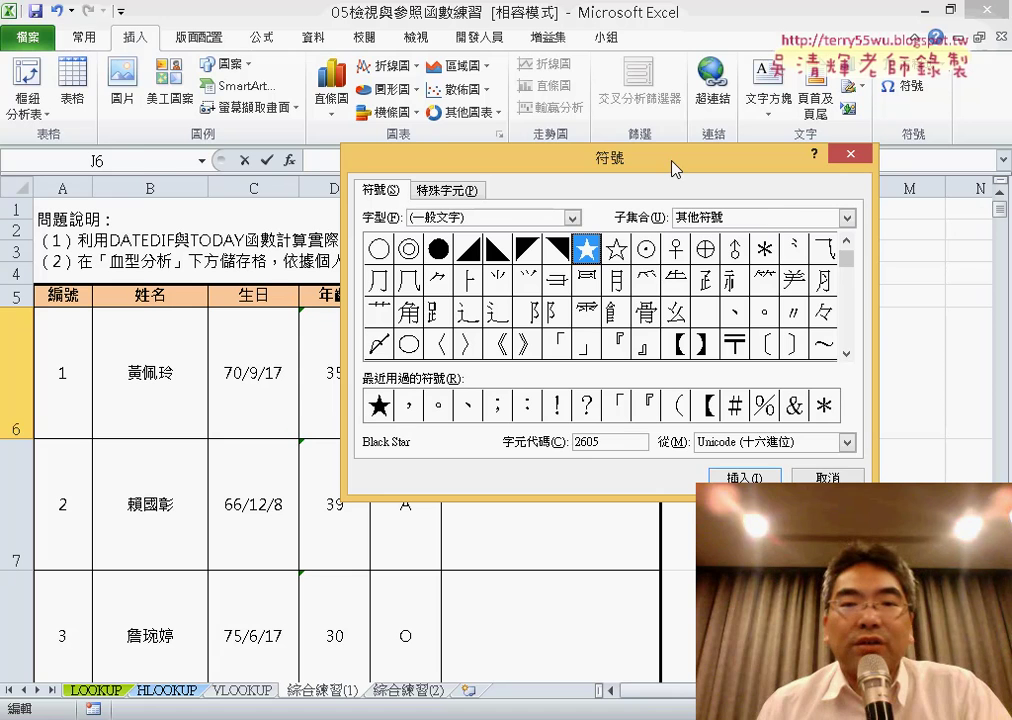
{"action": "left_click_drag", "start_coordinate": [675, 168], "coordinate": [441, 70]}
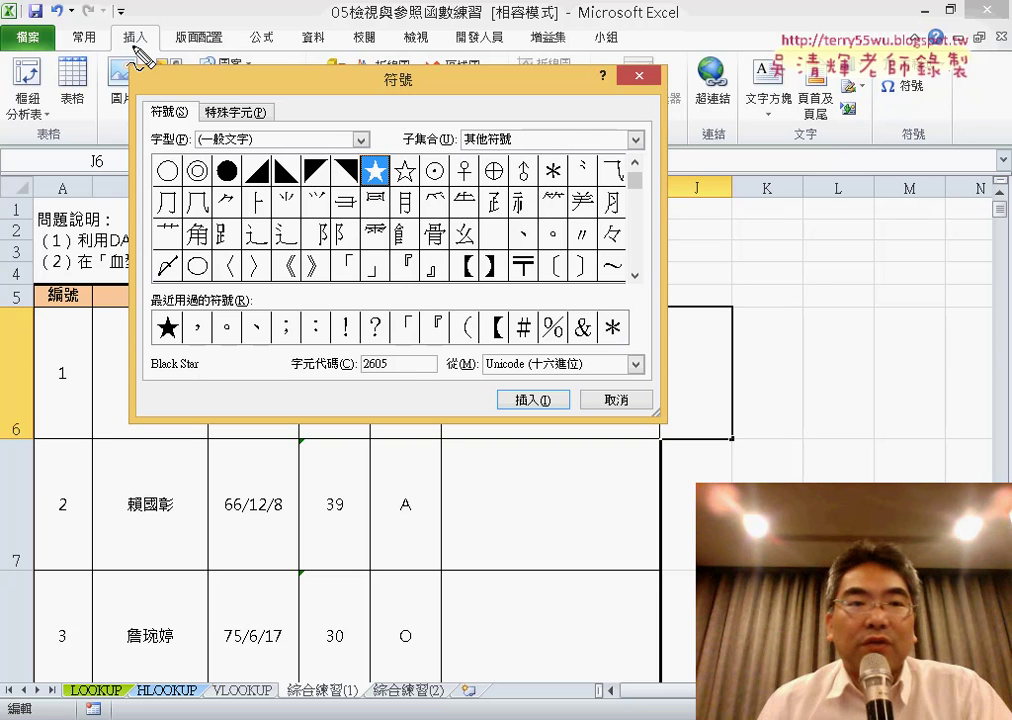
{"action": "left_click_drag", "start_coordinate": [140, 55], "coordinate": [128, 48]}
{"action": "left_click_drag", "start_coordinate": [905, 84], "coordinate": [893, 113]}
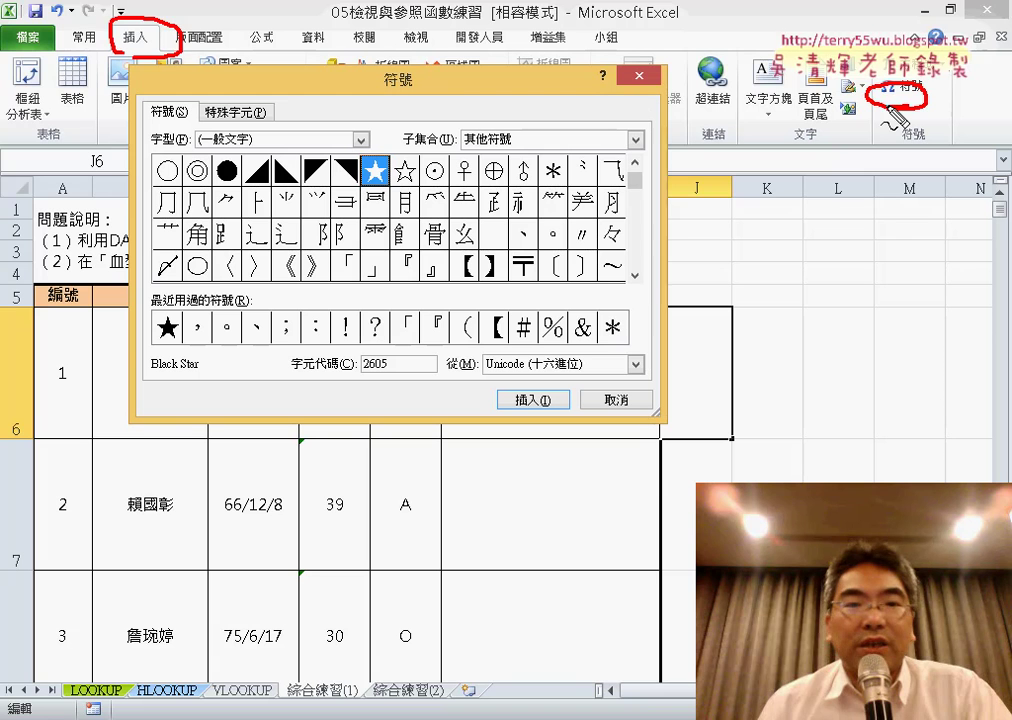
{"action": "key", "text": "Escape"}
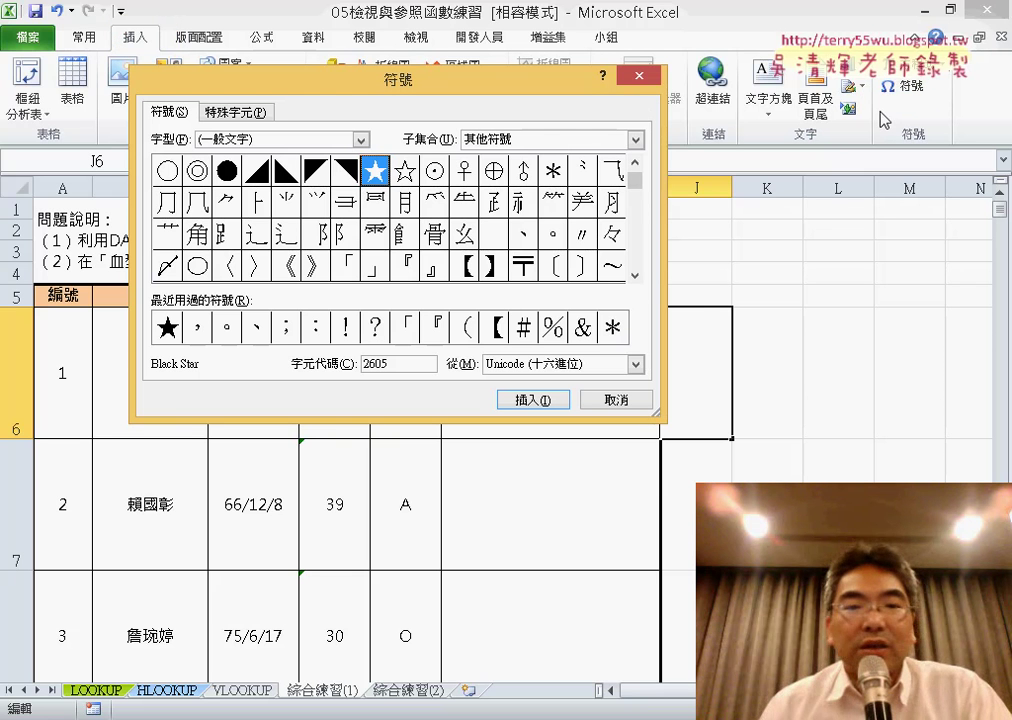
Insert the Black Star ★ (2605) into J6 and close the Symbol dialog.
{"action": "left_click", "coordinate": [635, 274]}
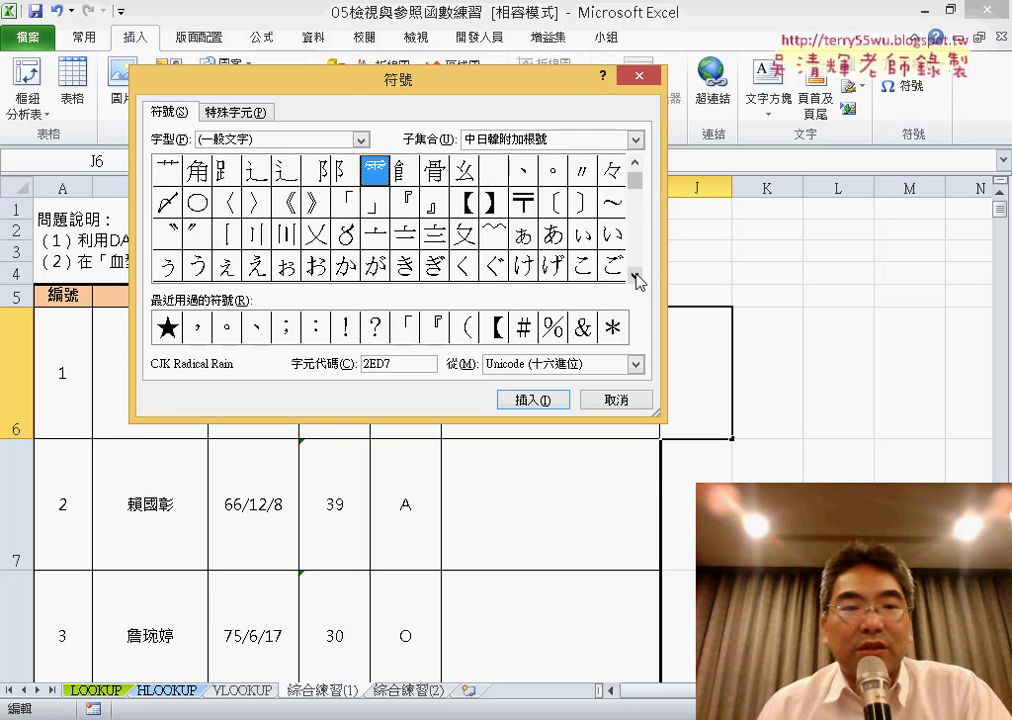
{"action": "left_click", "coordinate": [635, 275]}
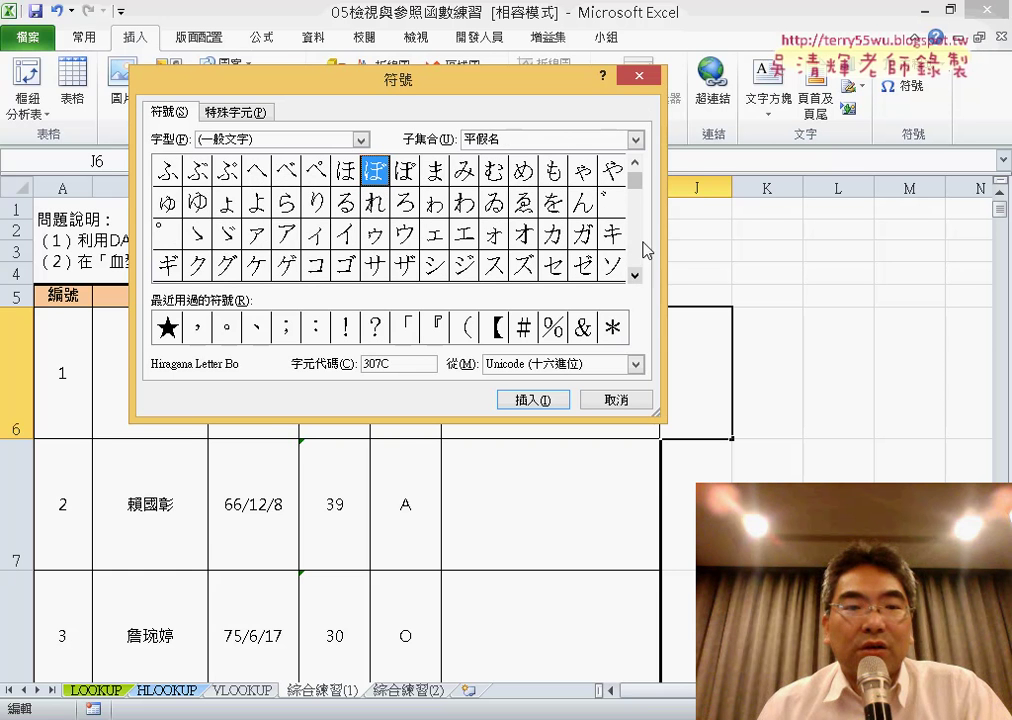
{"action": "left_click", "coordinate": [635, 163]}
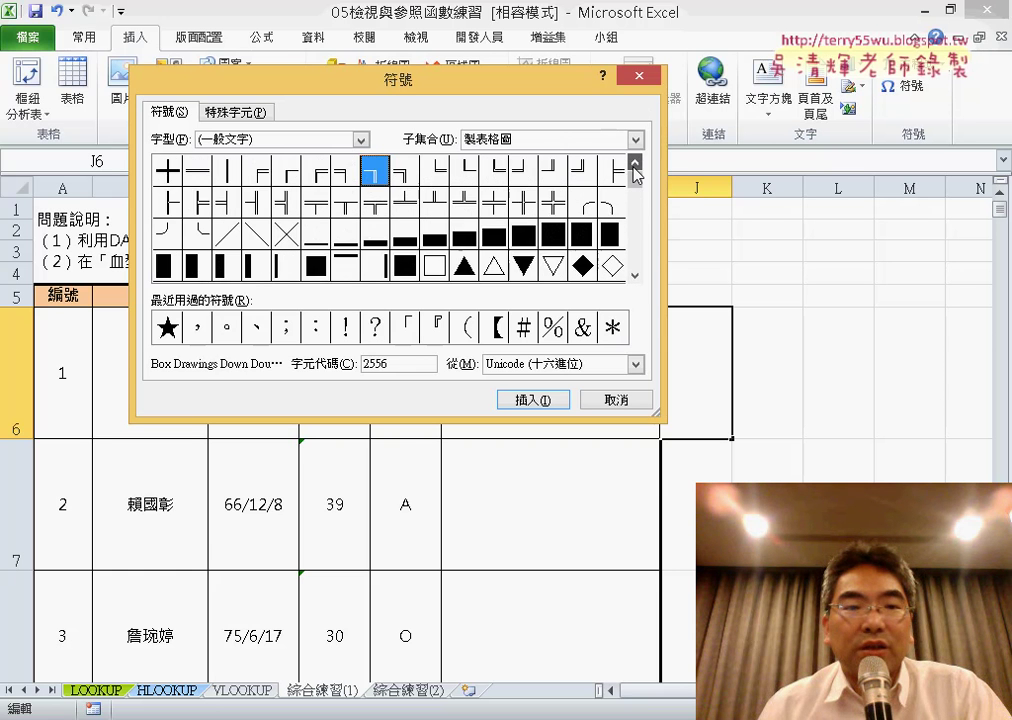
{"action": "left_click", "coordinate": [635, 275]}
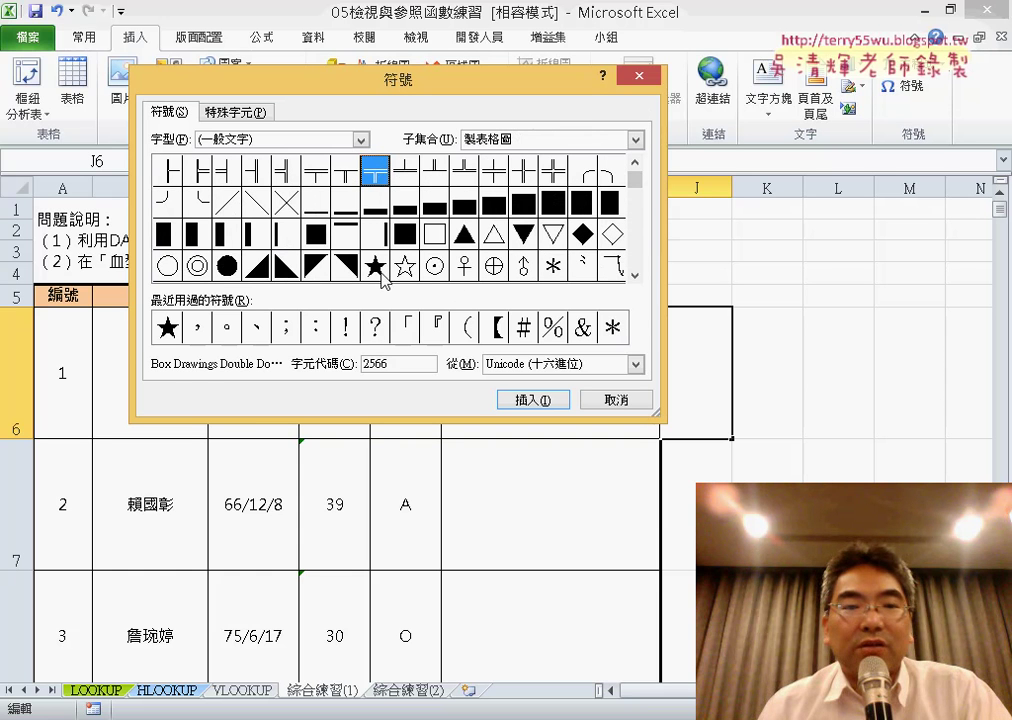
{"action": "left_click", "coordinate": [377, 267]}
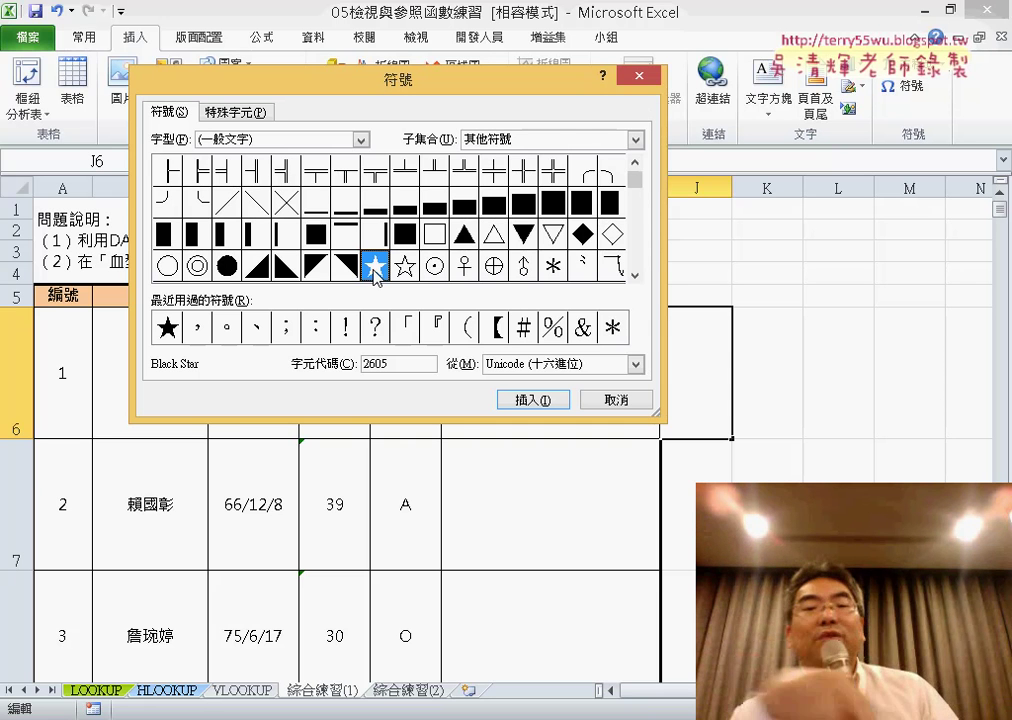
{"action": "double_click", "coordinate": [374, 266]}
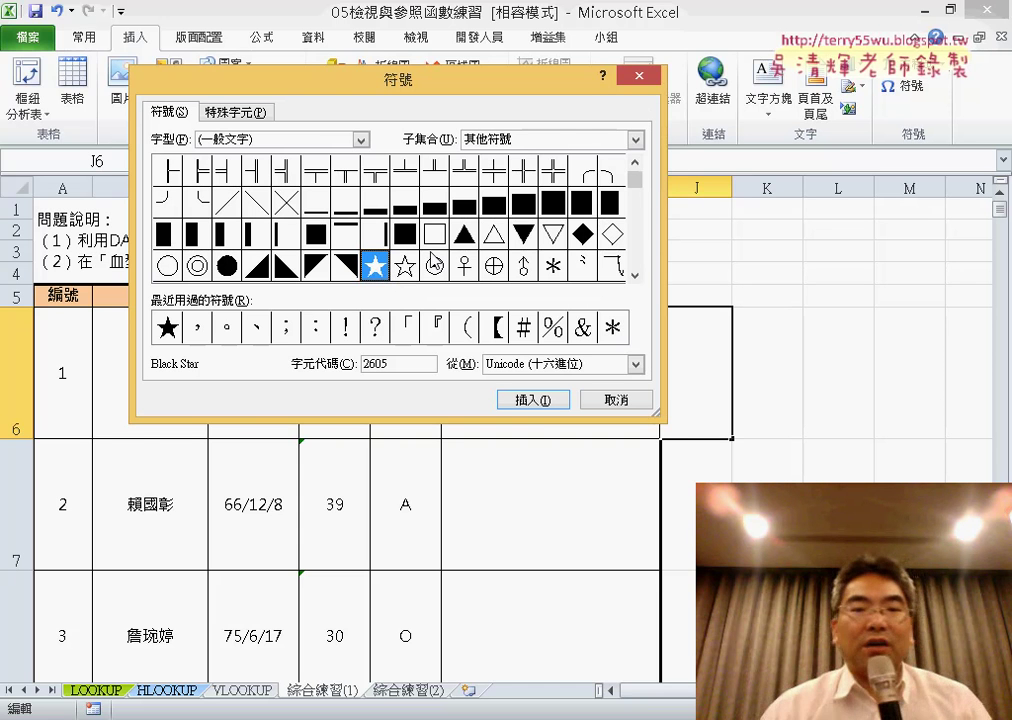
{"action": "left_click", "coordinate": [532, 400]}
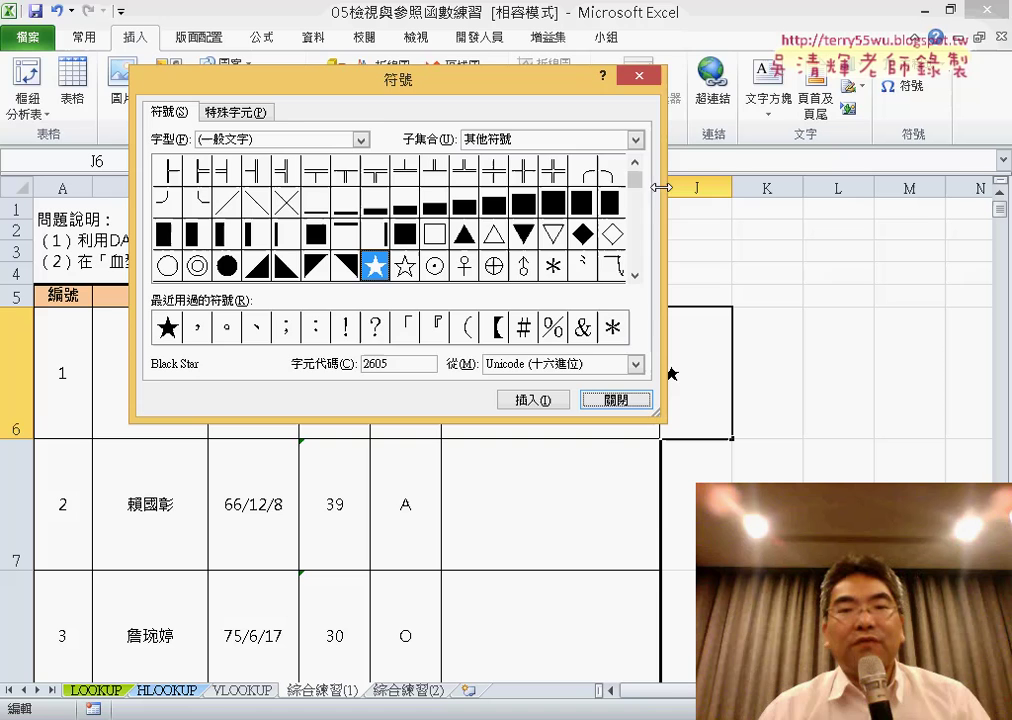
{"action": "left_click", "coordinate": [638, 76]}
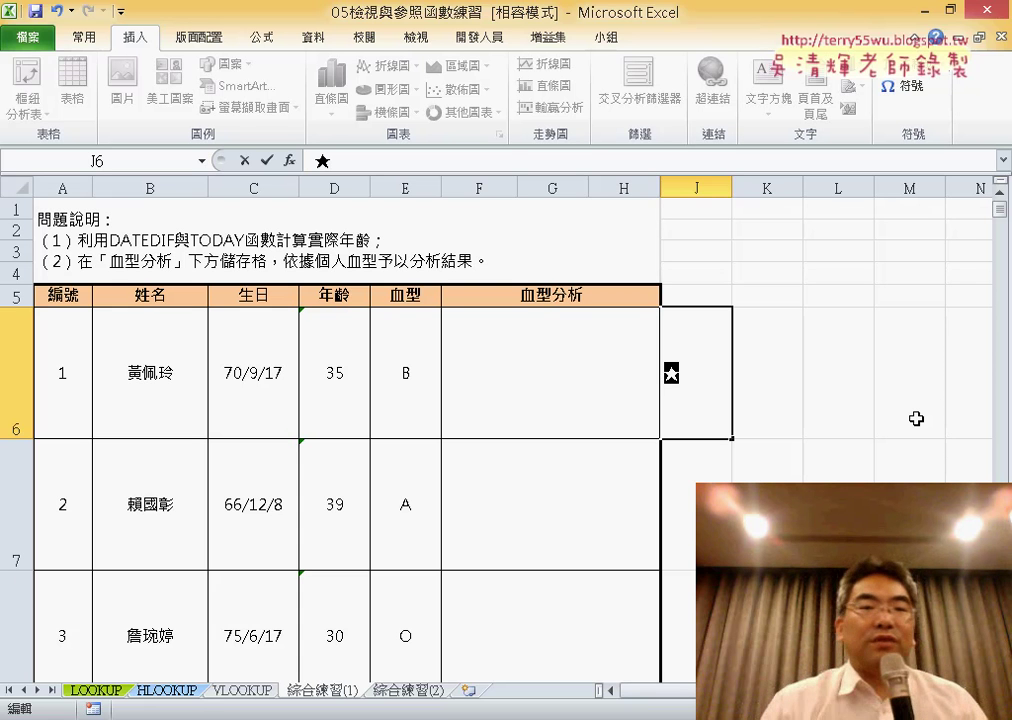
Begin F6's formula with ="★"&.
{"action": "left_click", "coordinate": [534, 396]}
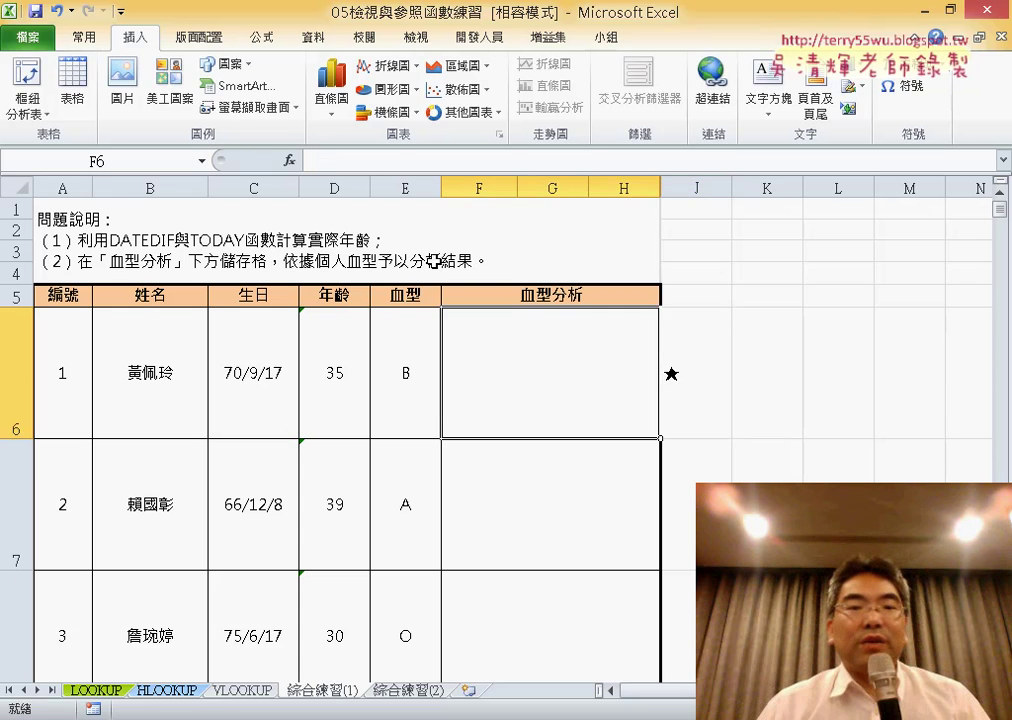
{"action": "left_click", "coordinate": [371, 157]}
{"action": "type", "text": "=\""}
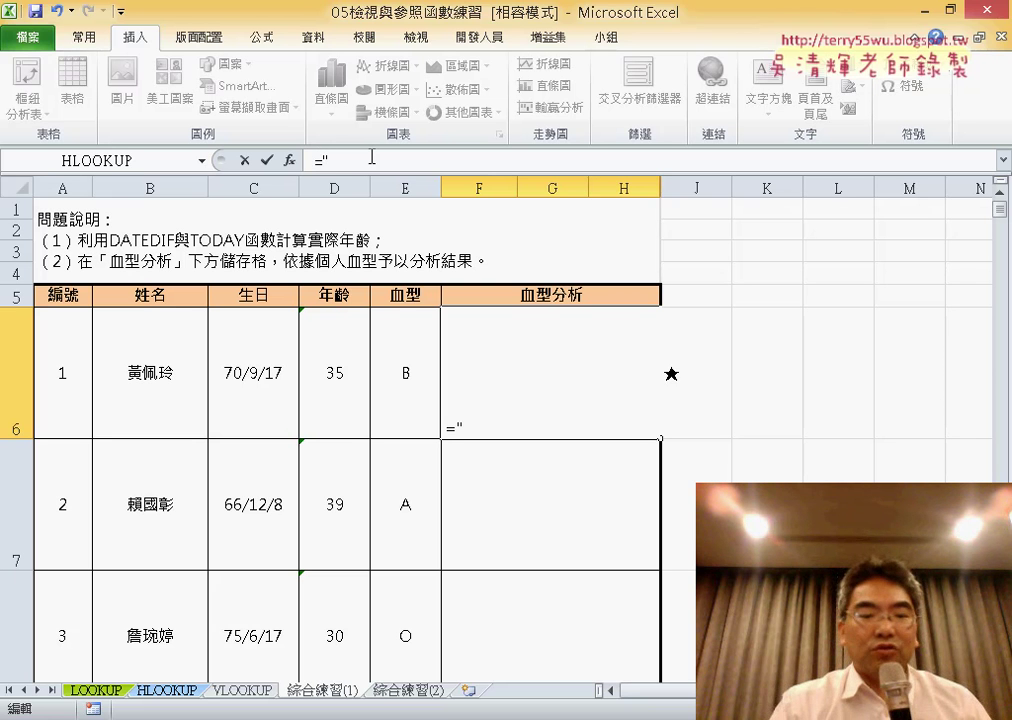
{"action": "type", "text": "★"}
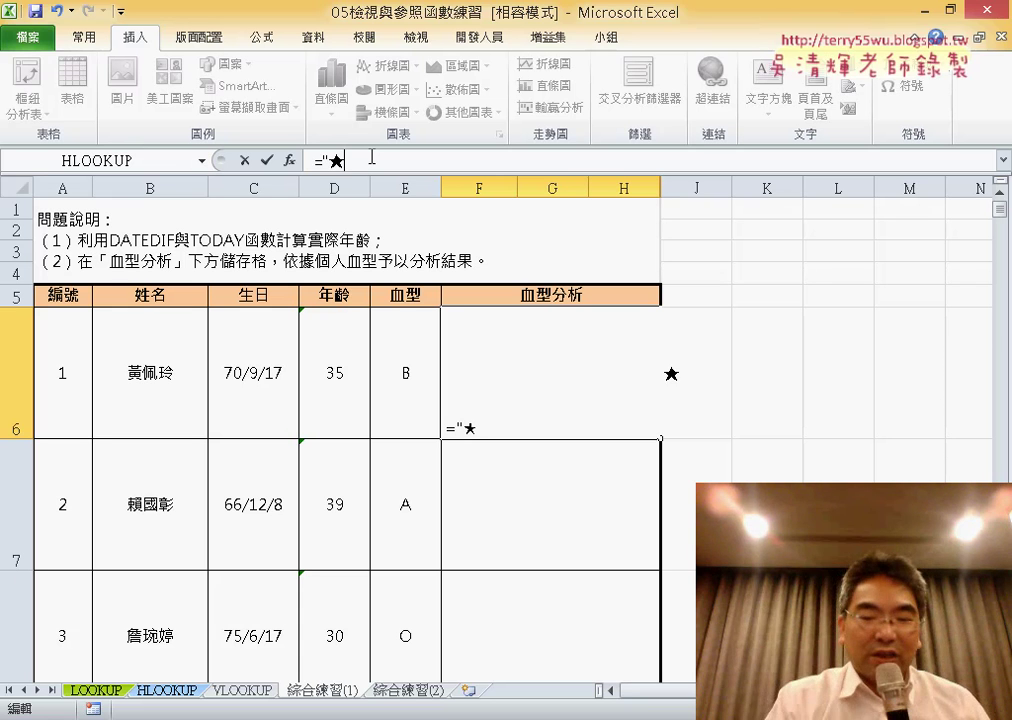
{"action": "type", "text": "\"&"}
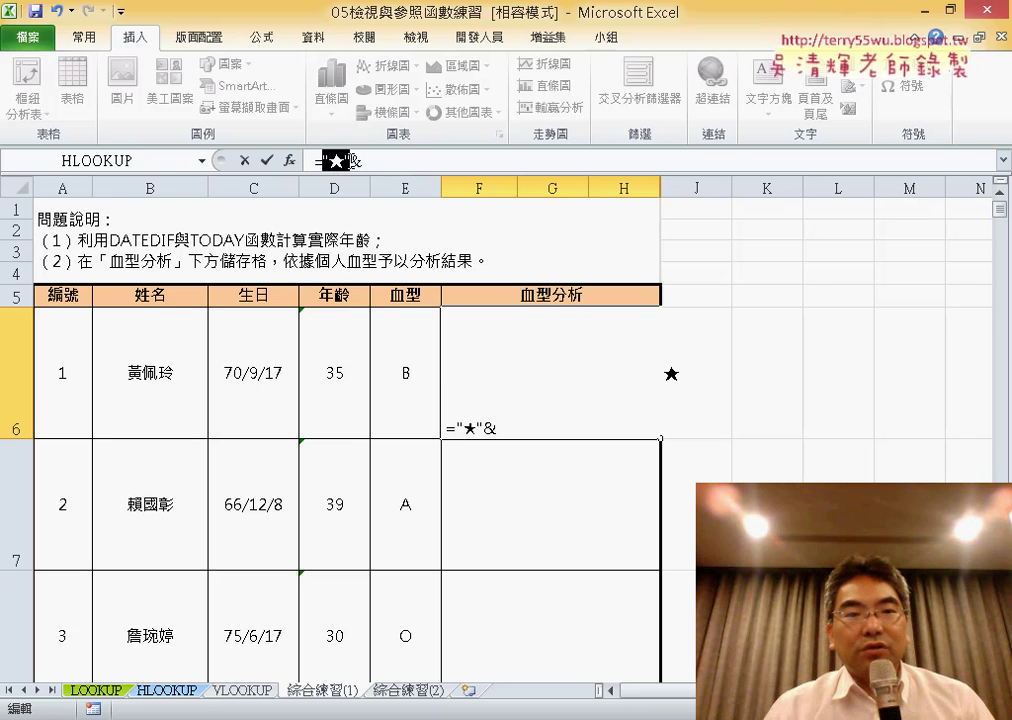
{"action": "left_click", "coordinate": [412, 166]}
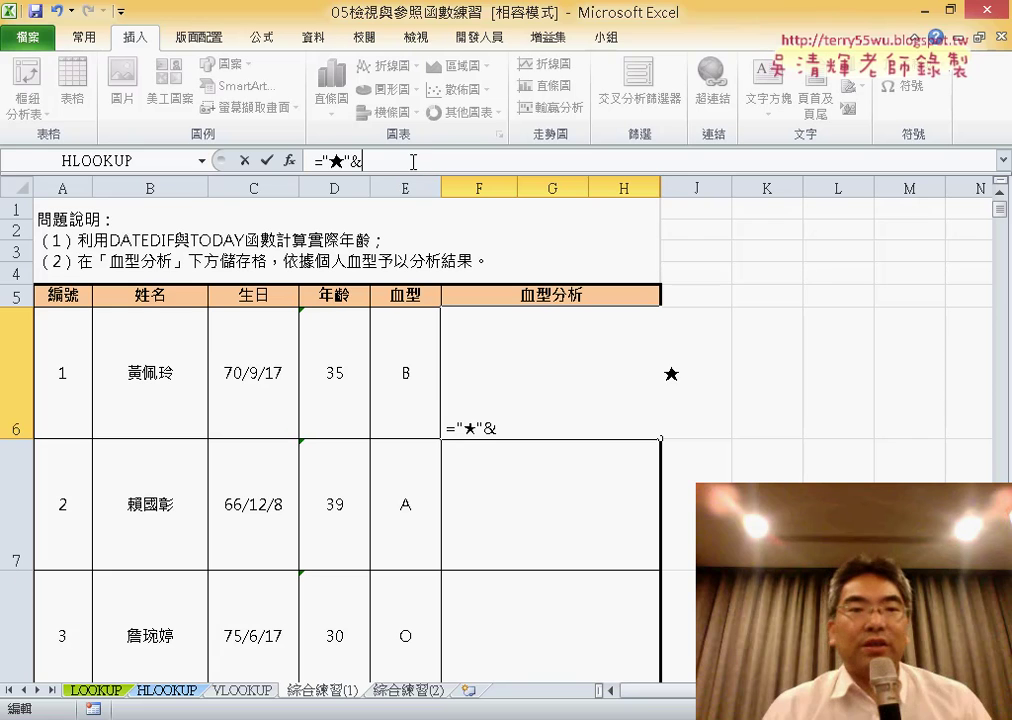
Add VLOOKUP from the Name Box function list, opening its Function Arguments.
{"action": "left_click", "coordinate": [204, 161]}
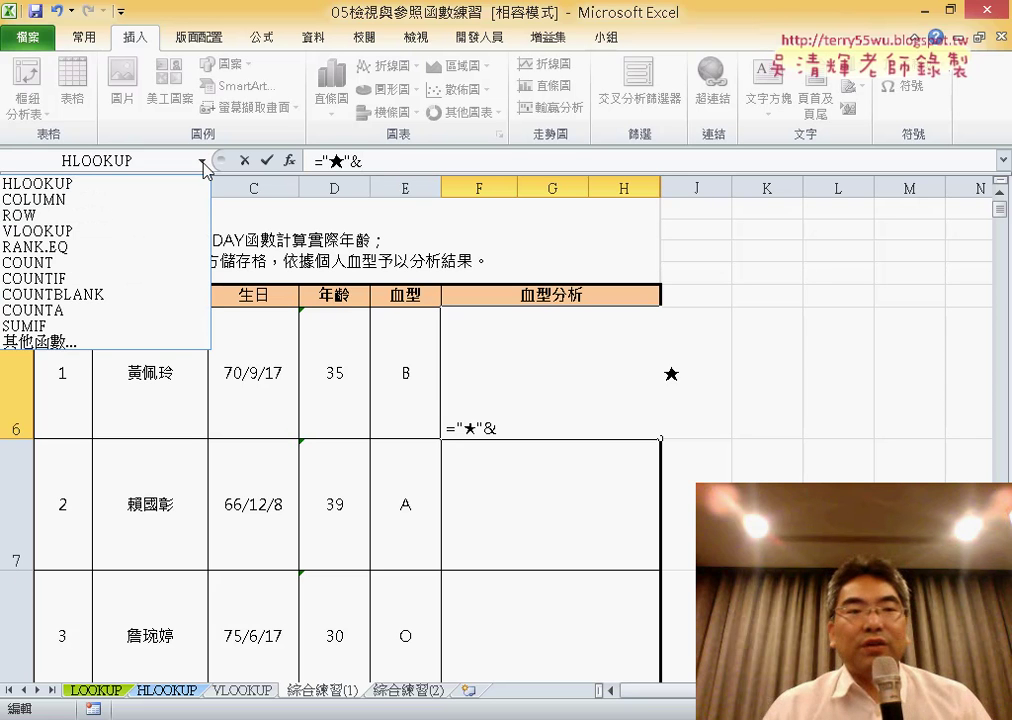
{"action": "left_click", "coordinate": [176, 236]}
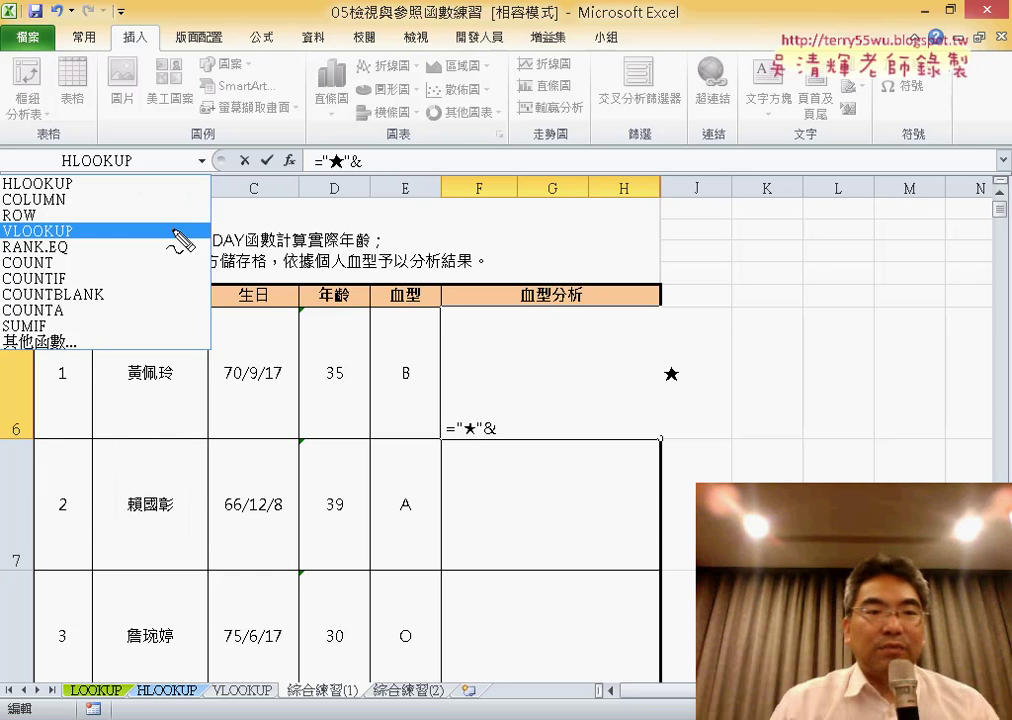
{"action": "left_click_drag", "start_coordinate": [135, 233], "coordinate": [85, 240]}
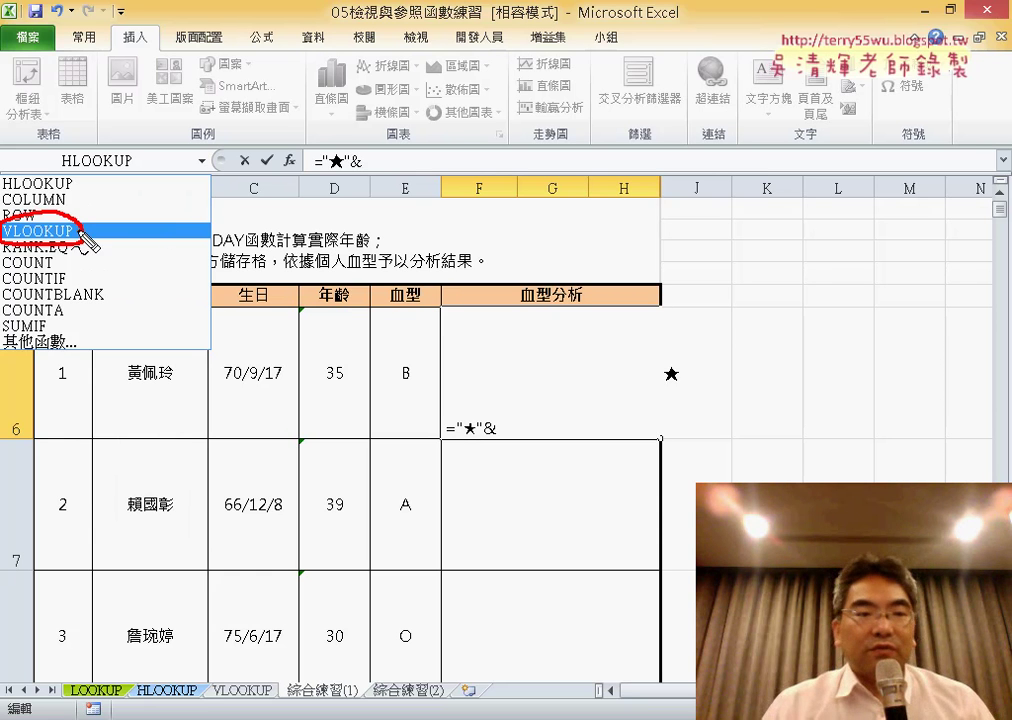
{"action": "key", "text": "Escape"}
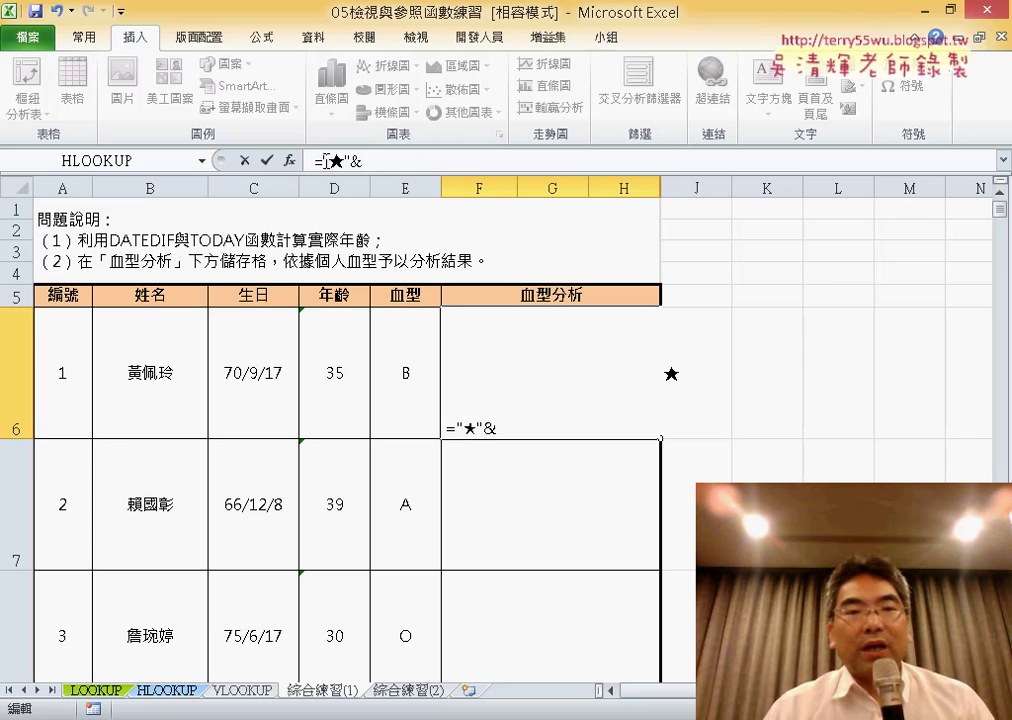
{"action": "left_click", "coordinate": [203, 160]}
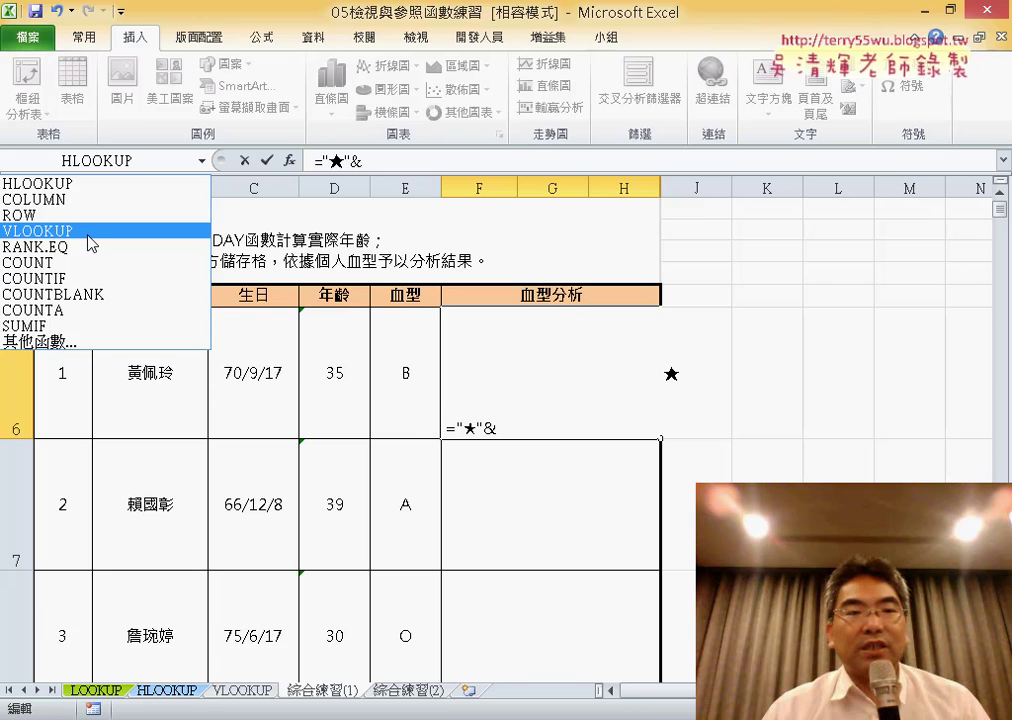
{"action": "left_click", "coordinate": [40, 231]}
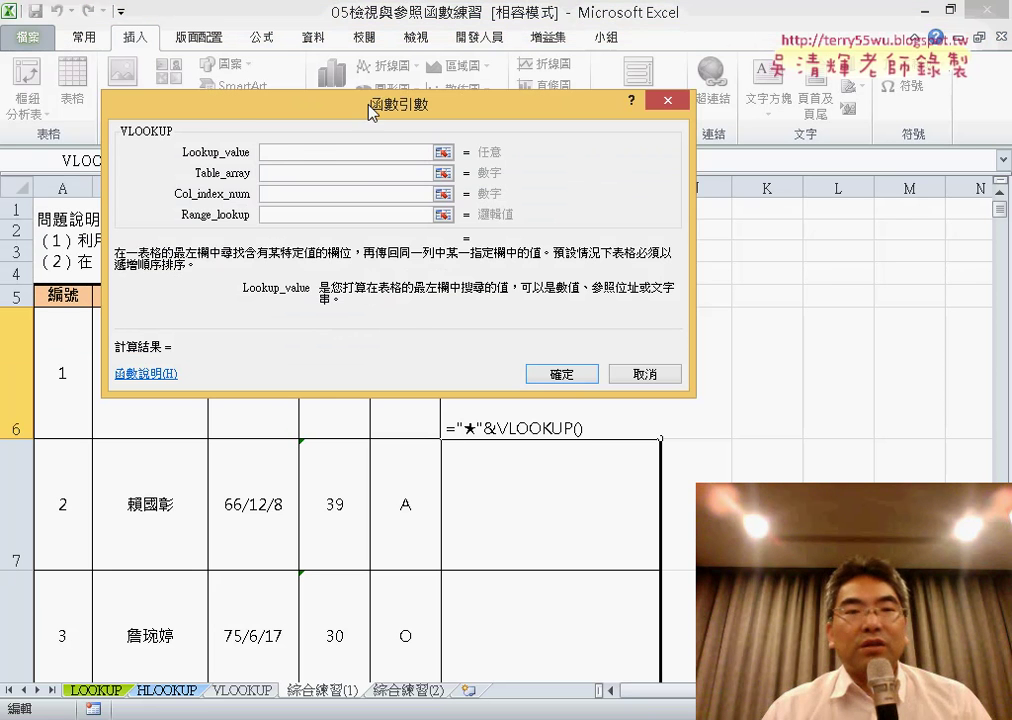
Set Lookup_value to E6 and paste the 血型 name into Table_array with F3.
{"action": "left_click_drag", "start_coordinate": [372, 110], "coordinate": [782, 131]}
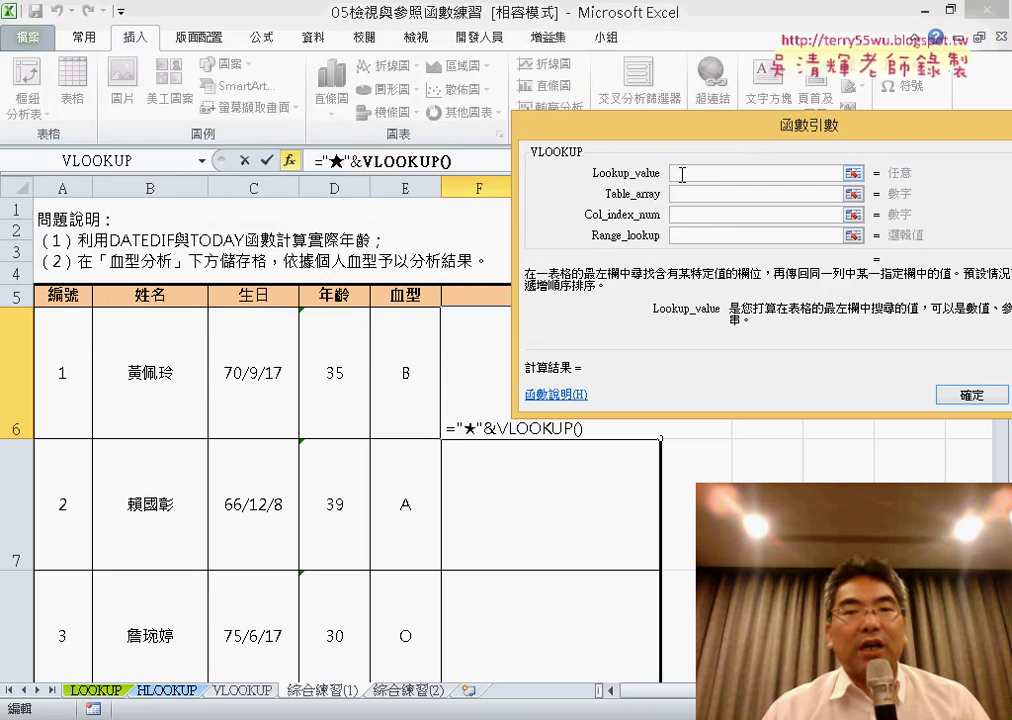
{"action": "left_click", "coordinate": [402, 362]}
{"action": "left_click", "coordinate": [690, 196]}
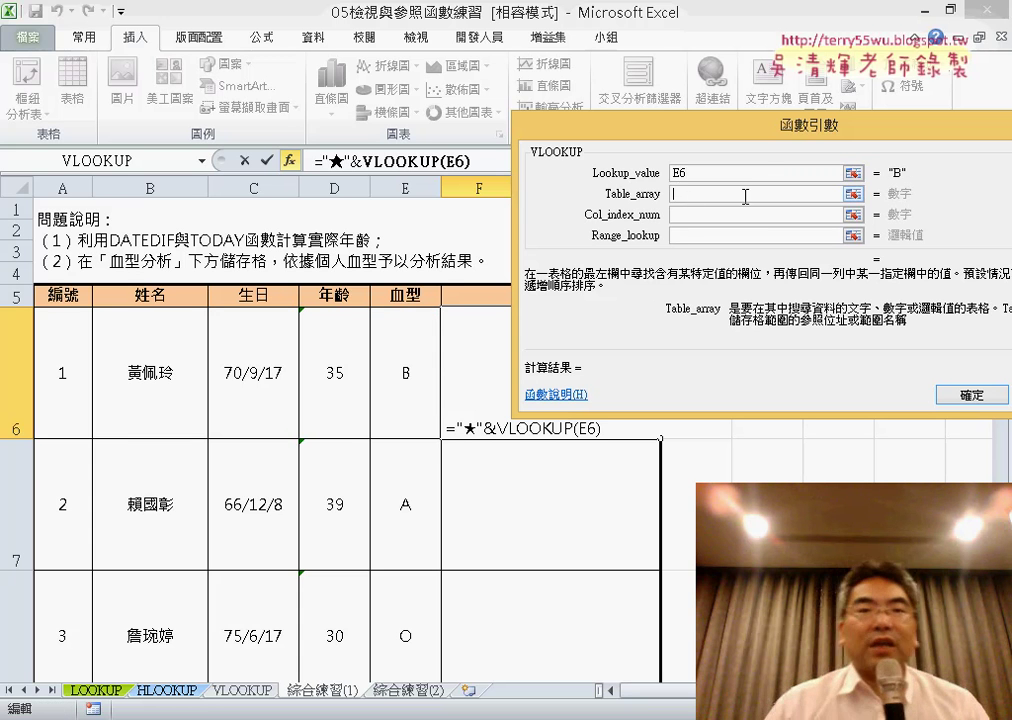
{"action": "left_click_drag", "start_coordinate": [643, 124], "coordinate": [312, 66]}
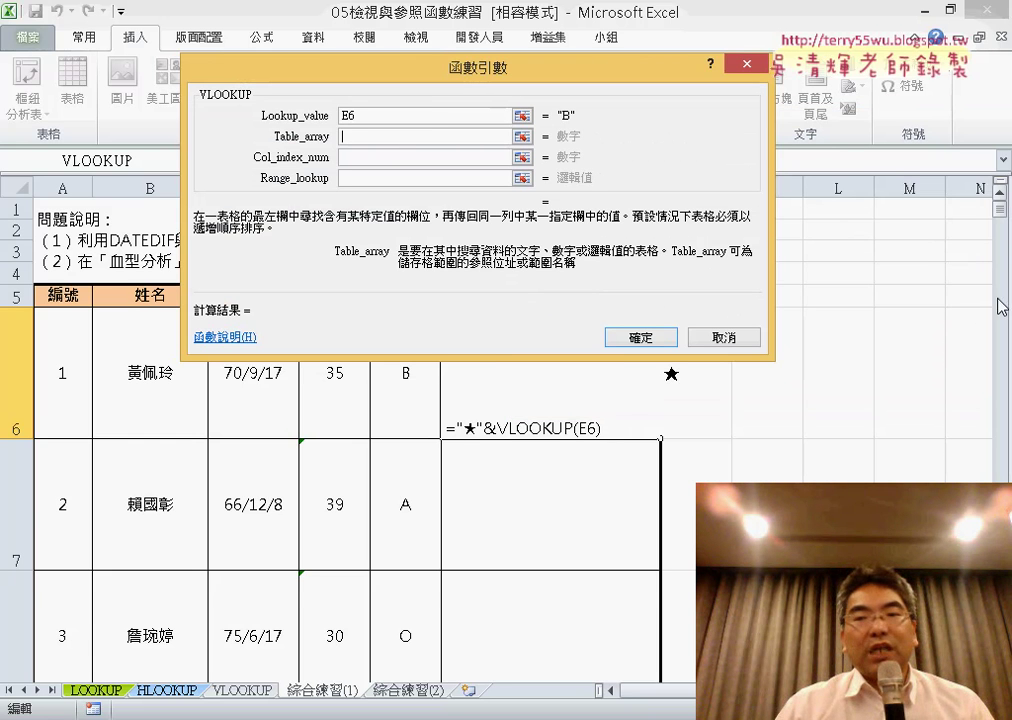
{"action": "scroll", "coordinate": [583, 569], "scroll_direction": "down", "scroll_amount": 2}
{"action": "scroll", "coordinate": [583, 569], "scroll_direction": "down", "scroll_amount": 5}
{"action": "scroll", "coordinate": [576, 556], "scroll_direction": "down", "scroll_amount": 2}
{"action": "scroll", "coordinate": [521, 549], "scroll_direction": "up", "scroll_amount": 1}
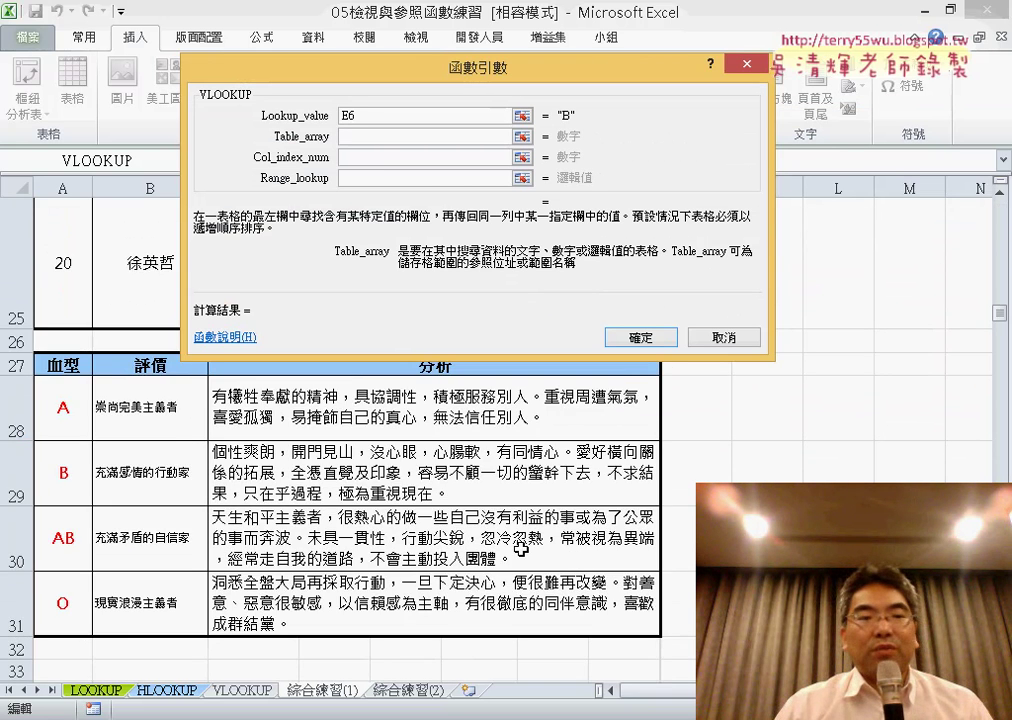
{"action": "left_click", "coordinate": [384, 137]}
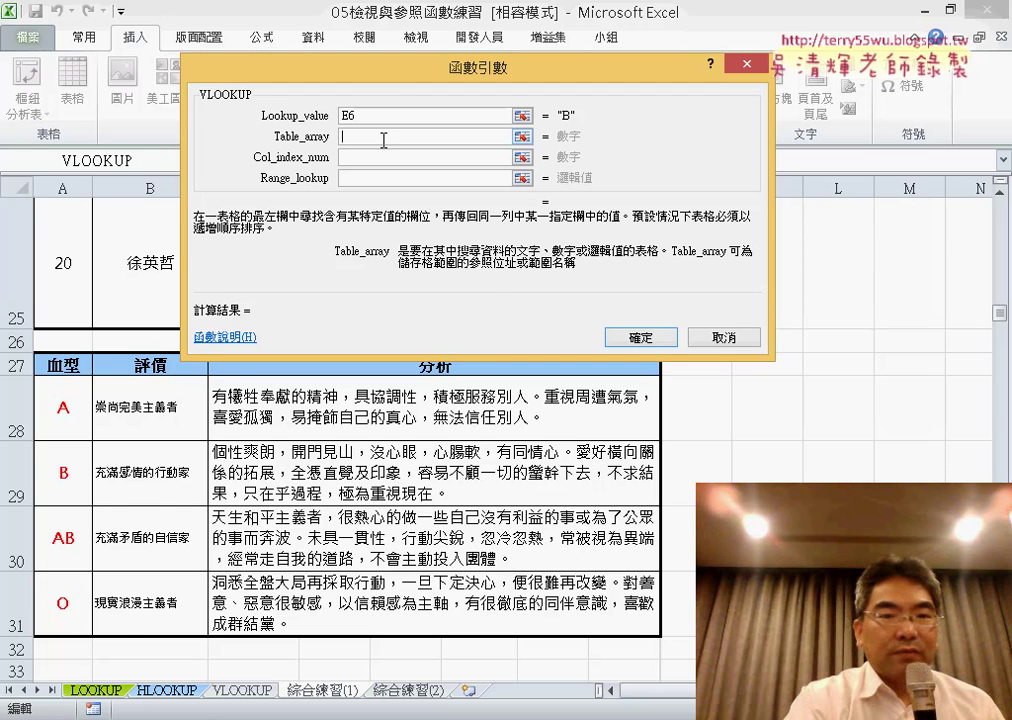
{"action": "key", "text": "F3"}
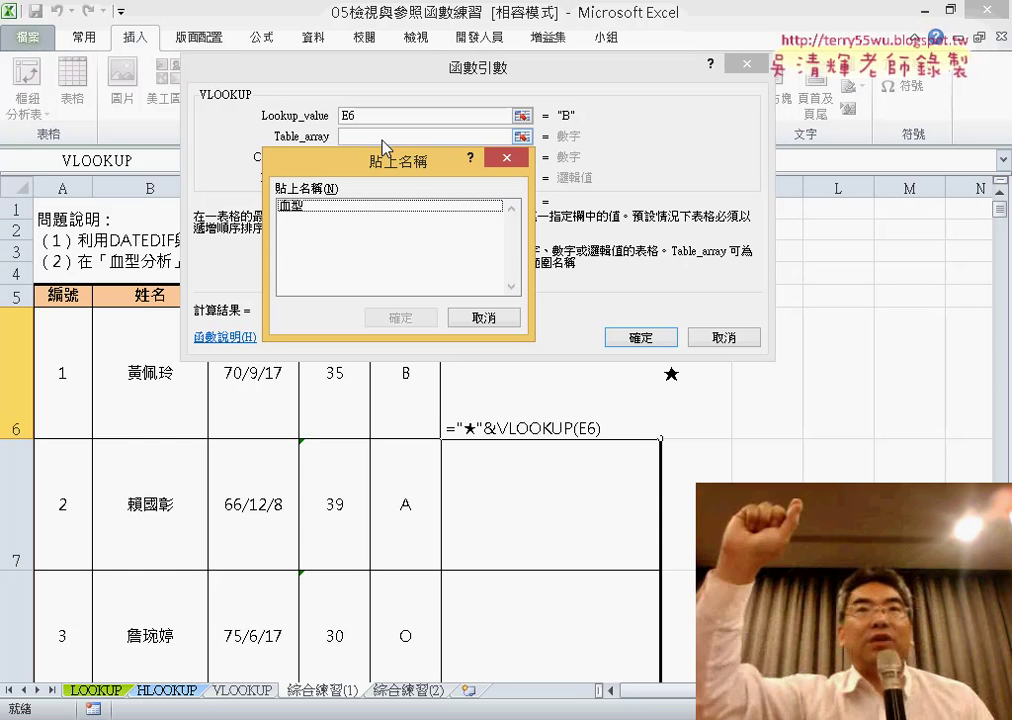
{"action": "left_click", "coordinate": [312, 206]}
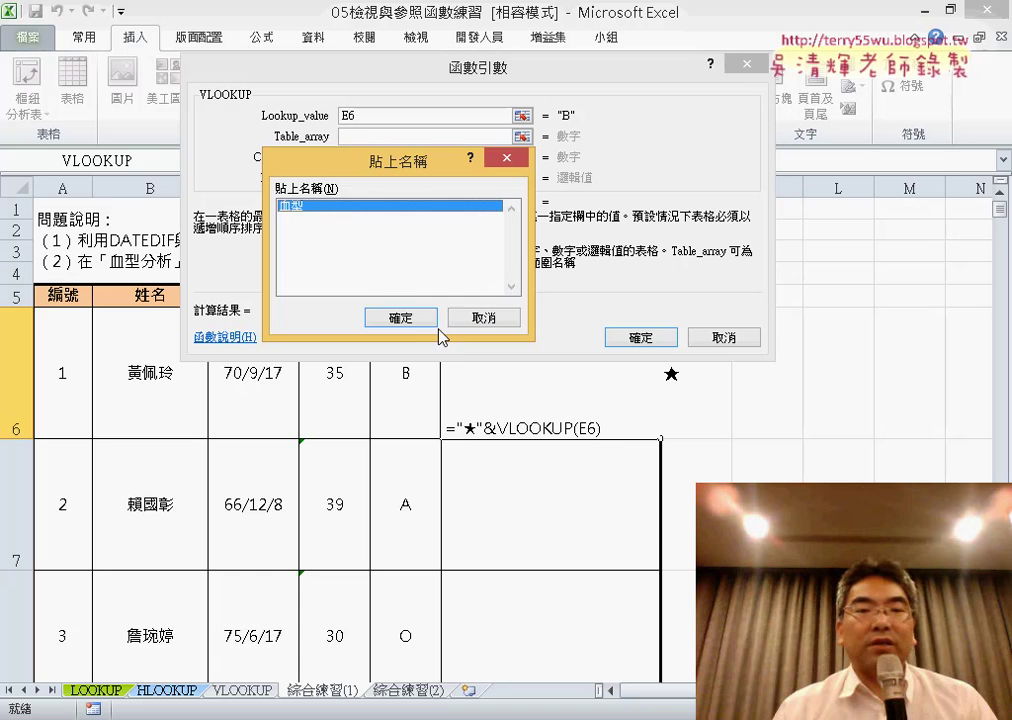
{"action": "left_click", "coordinate": [414, 320]}
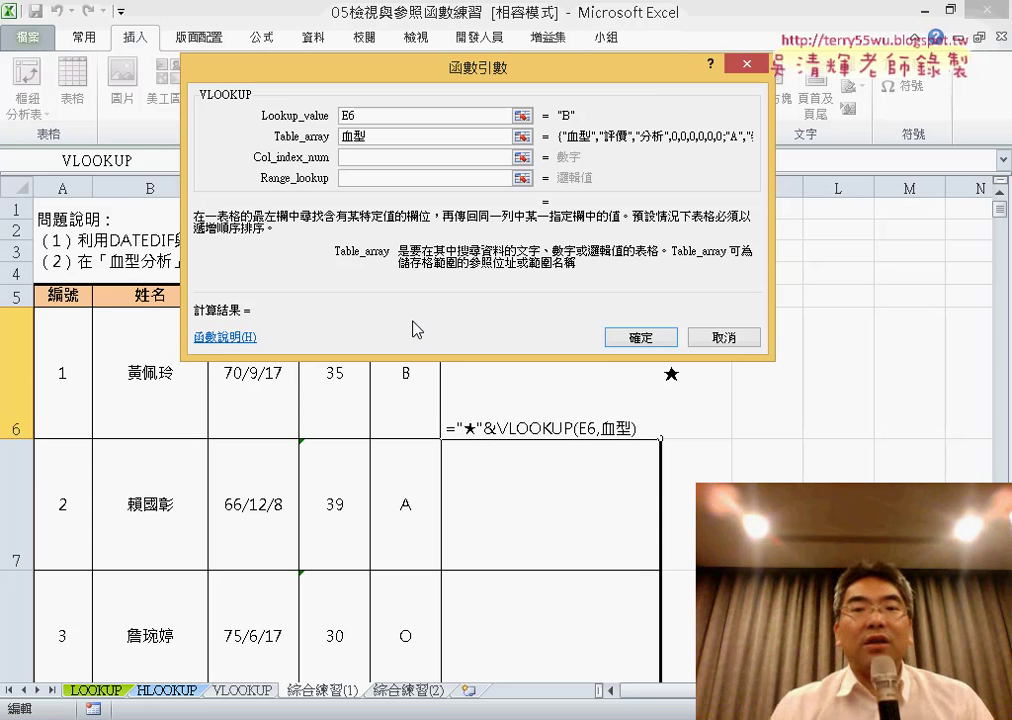
Enter column index 2 and range lookup 0, then confirm the VLOOKUP.
{"action": "left_click", "coordinate": [356, 157]}
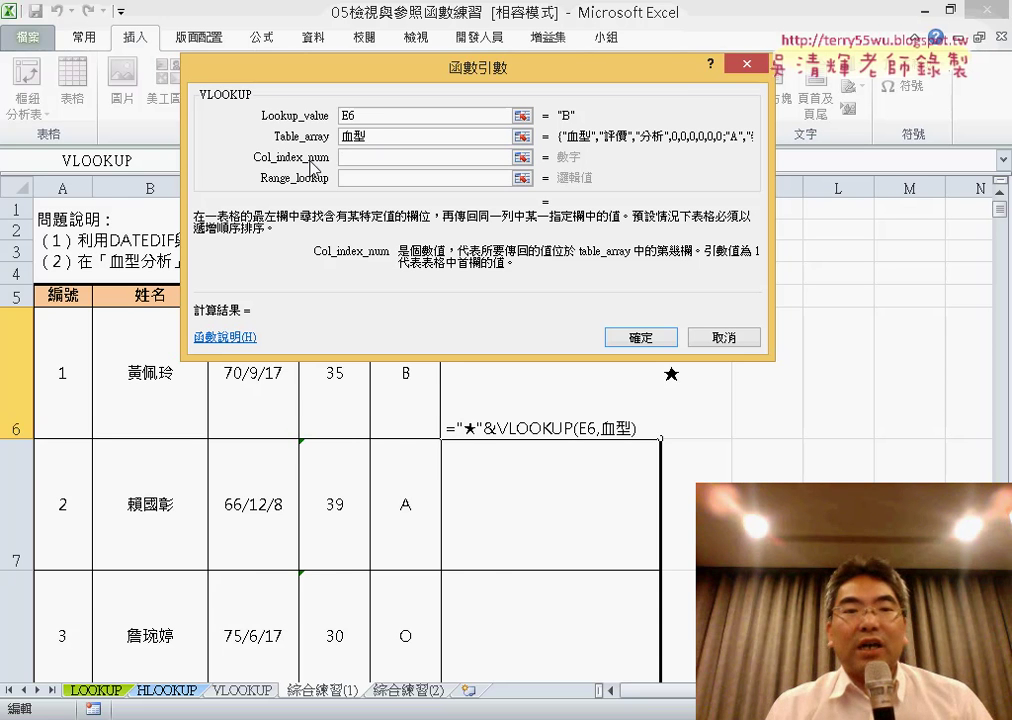
{"action": "scroll", "coordinate": [360, 156], "scroll_direction": "down", "scroll_amount": 8}
{"action": "left_click", "coordinate": [380, 138]}
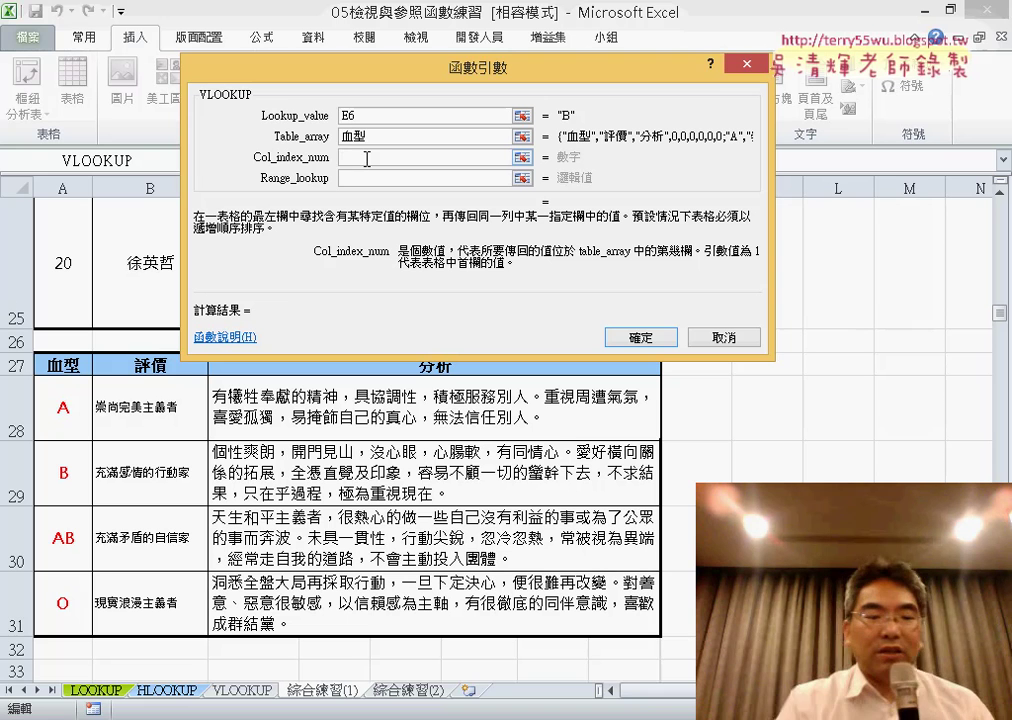
{"action": "type", "text": "2"}
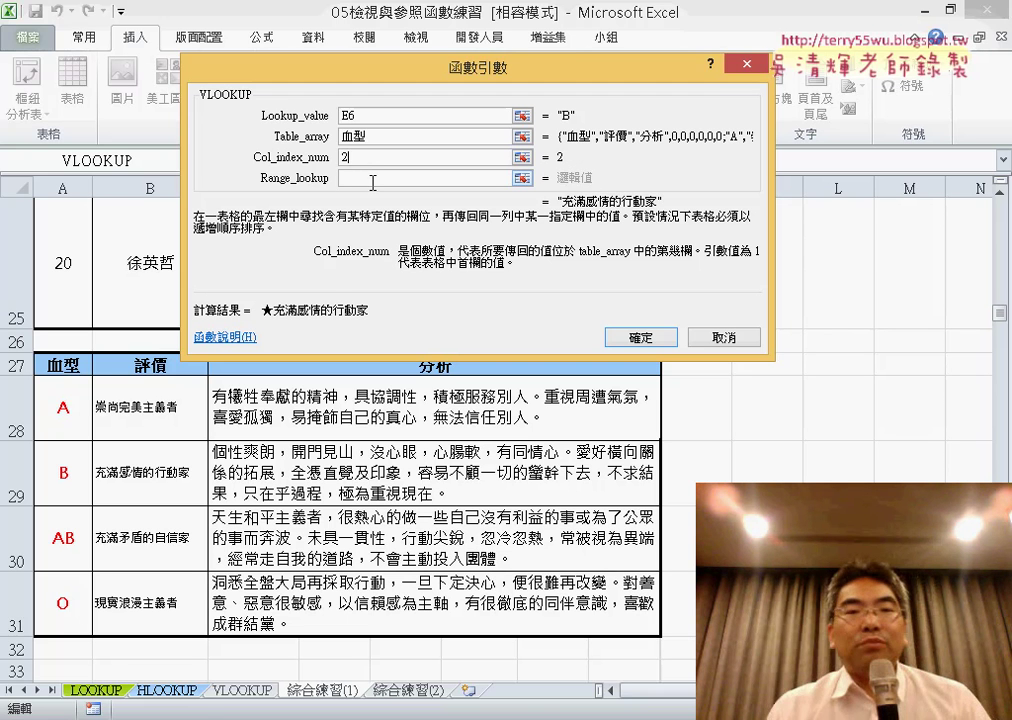
{"action": "left_click", "coordinate": [372, 180]}
{"action": "type", "text": "0"}
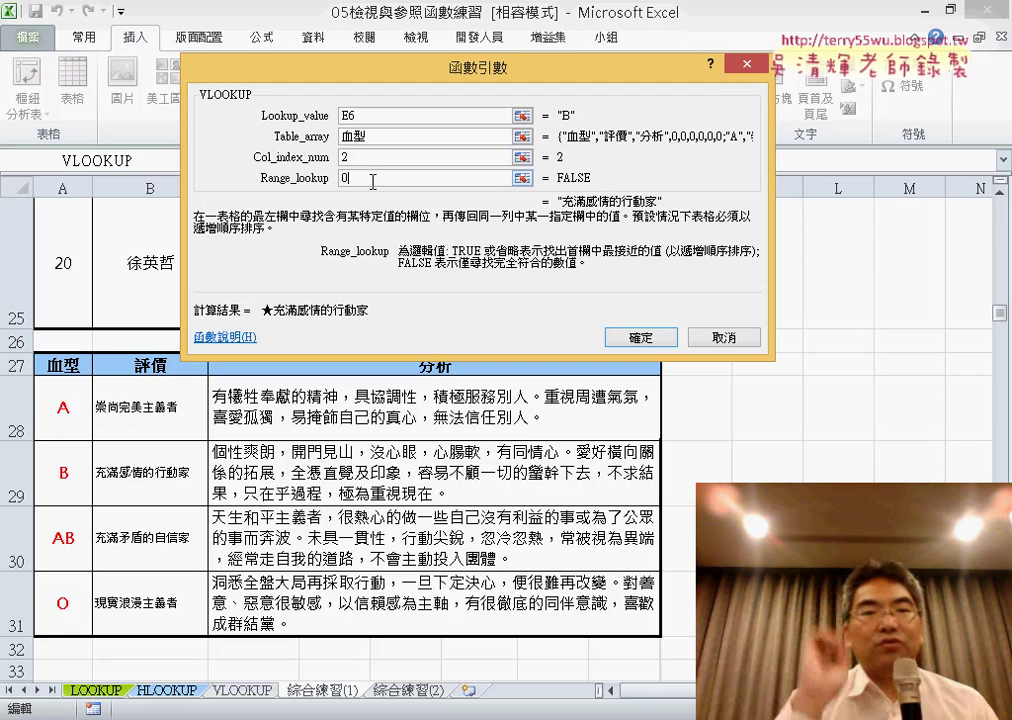
{"action": "left_click", "coordinate": [653, 339]}
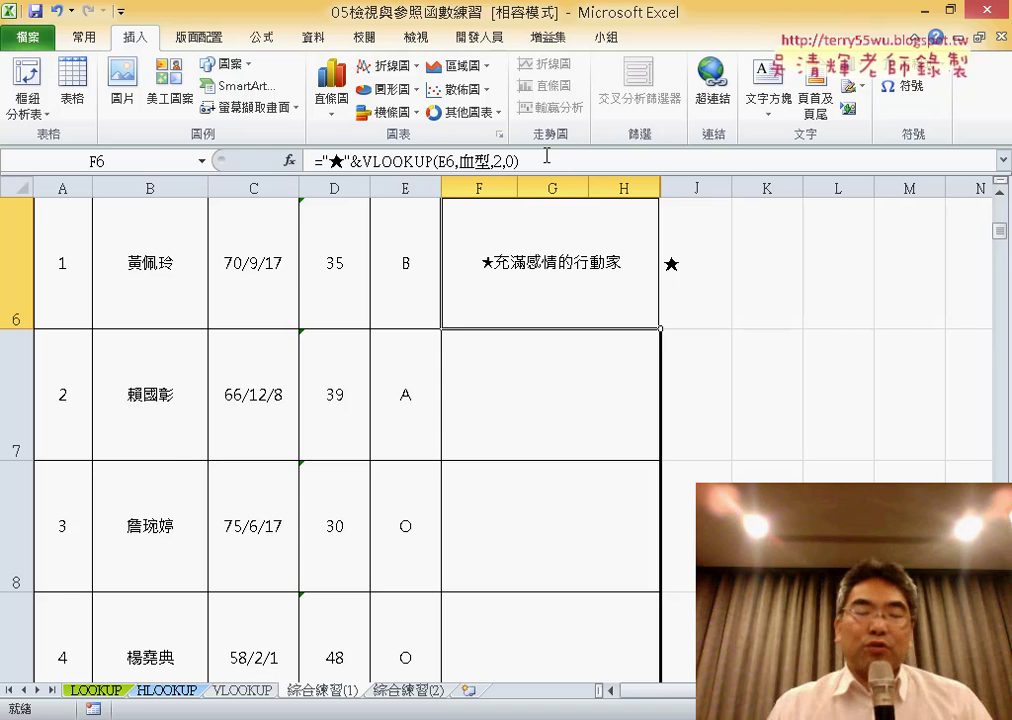
Append "★"&VLOOKUP(E6,血型,3,0) to F6's formula to add the analysis text.
{"action": "mouse_move", "coordinate": [537, 162]}
{"action": "left_mouse_down"}
{"action": "mouse_move", "coordinate": [349, 161]}
{"action": "mouse_move", "coordinate": [541, 162]}
{"action": "left_mouse_up"}
{"action": "key", "text": "ctrl+c"}
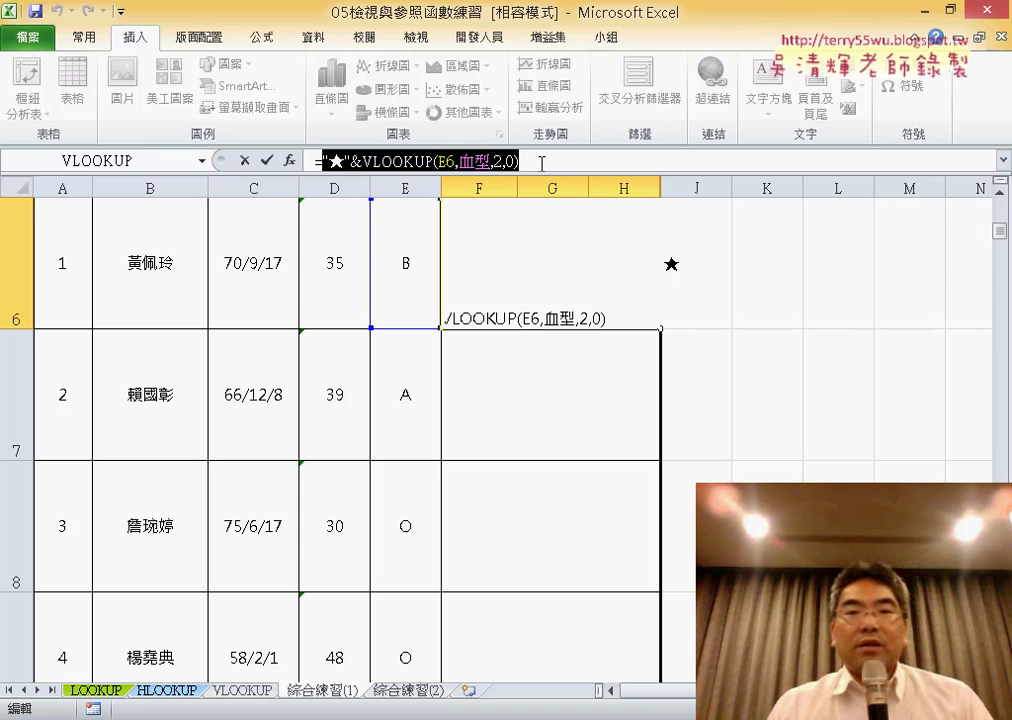
{"action": "left_click", "coordinate": [541, 162]}
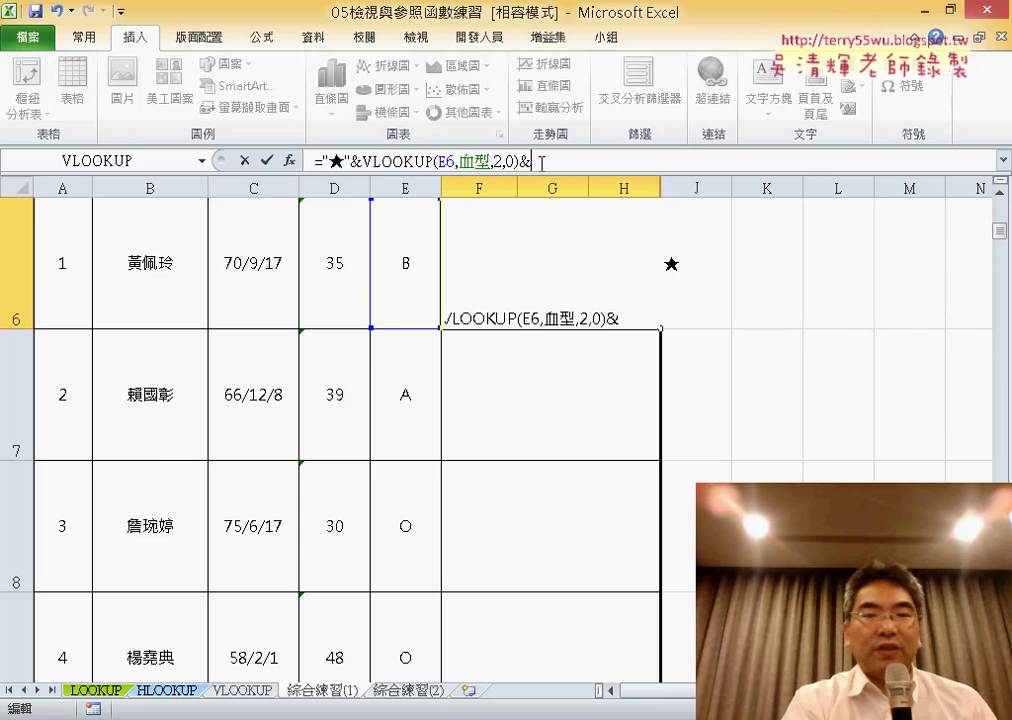
{"action": "key", "text": "ctrl+v"}
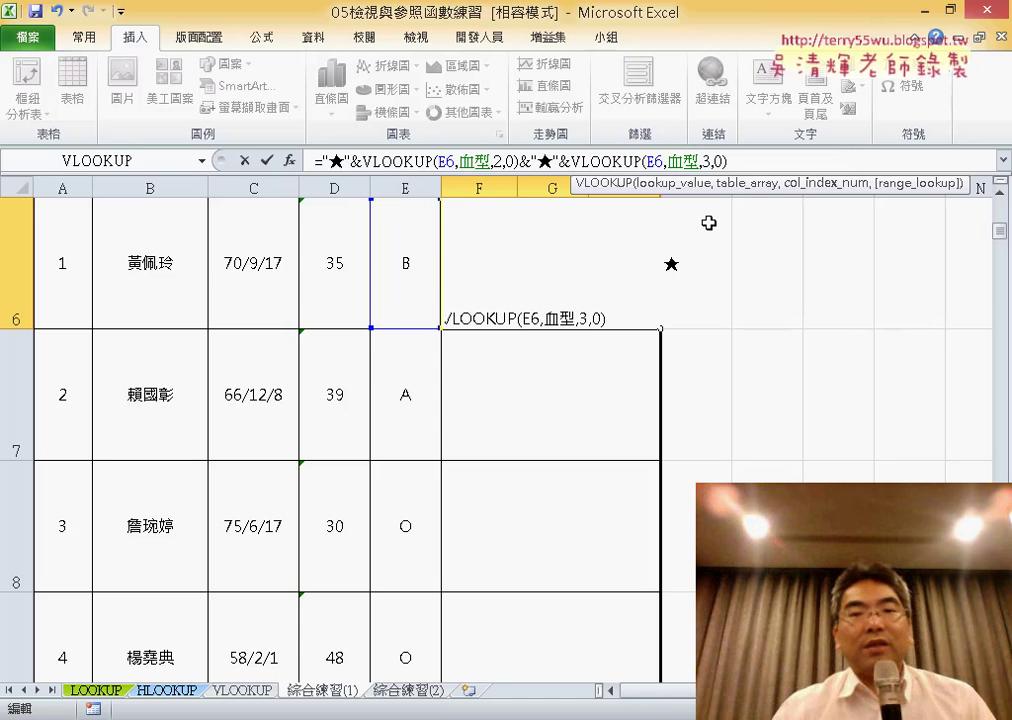
{"action": "left_click", "coordinate": [268, 161]}
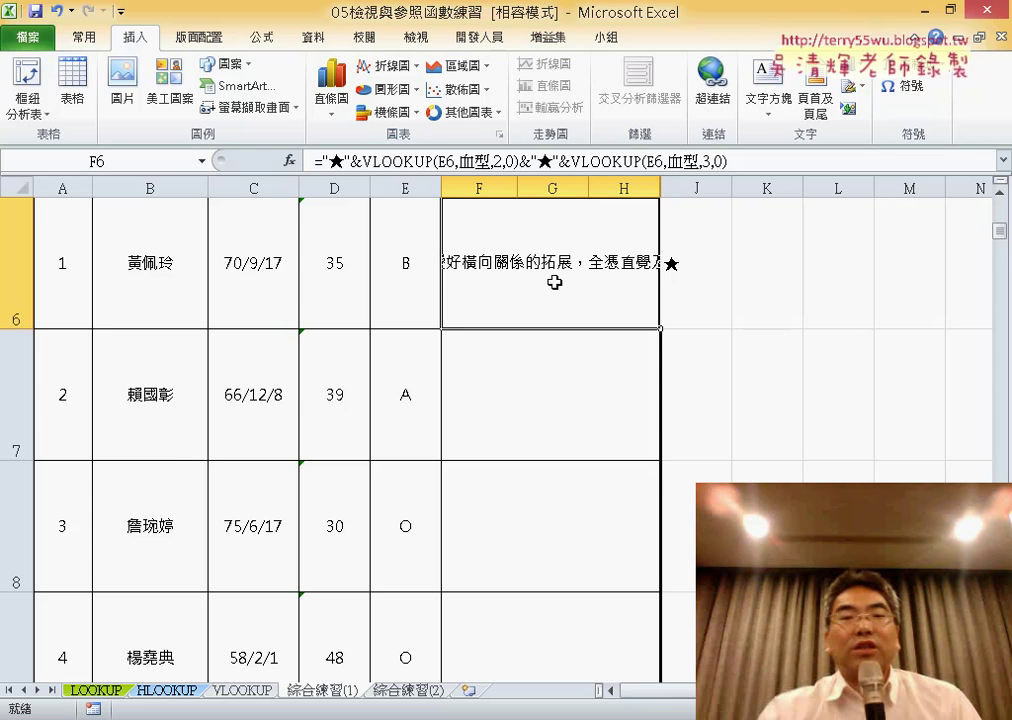
Turn on Wrap text for F6 on the Format Cells Alignment tab.
{"action": "right_click", "coordinate": [522, 244]}
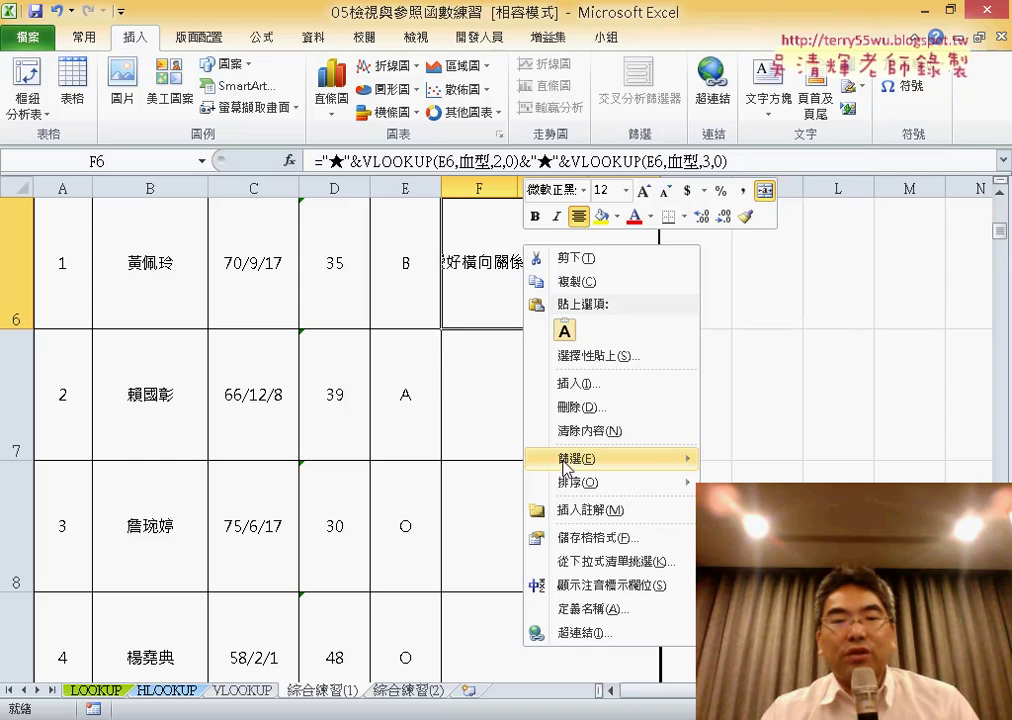
{"action": "left_click", "coordinate": [571, 538]}
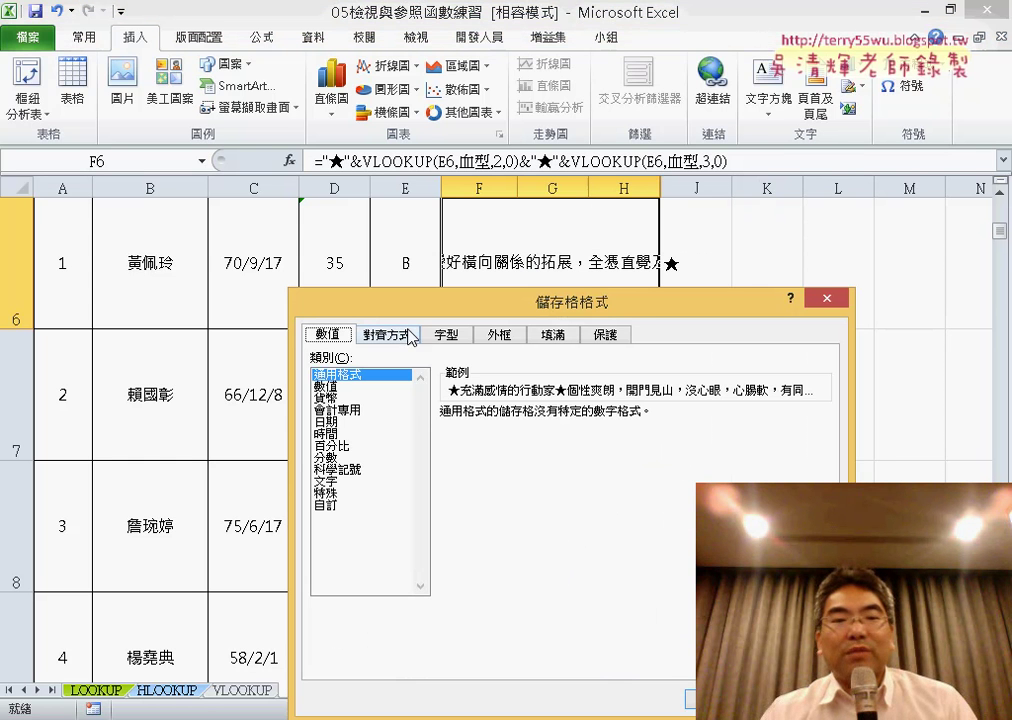
{"action": "left_click", "coordinate": [400, 335]}
{"action": "mouse_move", "coordinate": [430, 301]}
{"action": "left_mouse_down"}
{"action": "mouse_move", "coordinate": [368, 72]}
{"action": "mouse_move", "coordinate": [326, 289]}
{"action": "left_mouse_up"}
{"action": "left_click", "coordinate": [265, 264]}
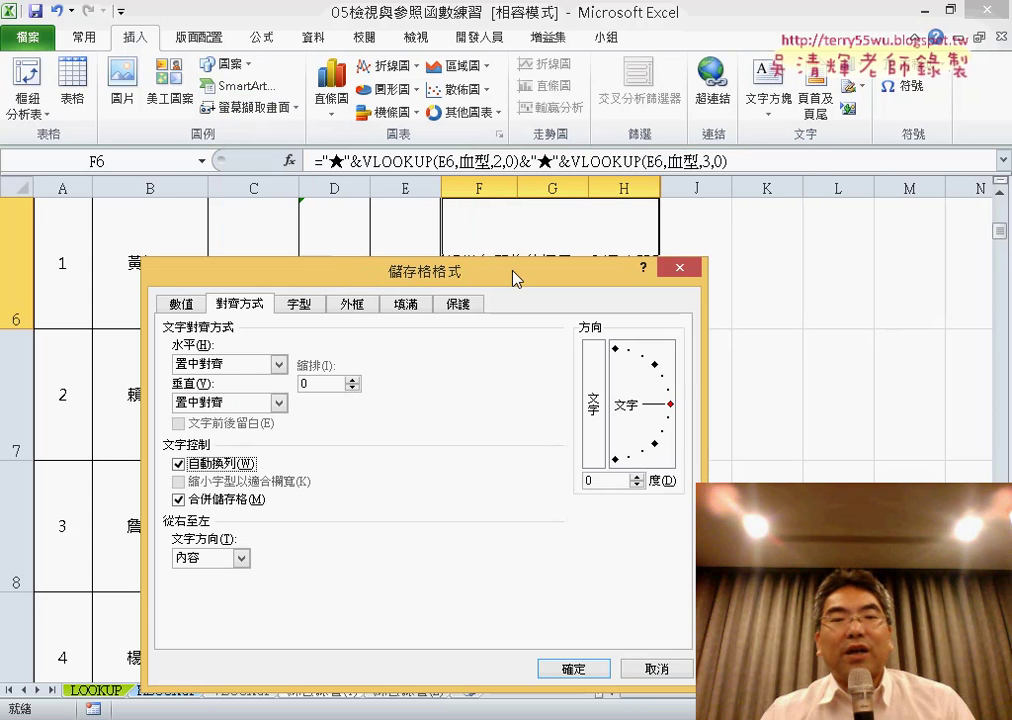
{"action": "left_click_drag", "start_coordinate": [516, 278], "coordinate": [258, 192]}
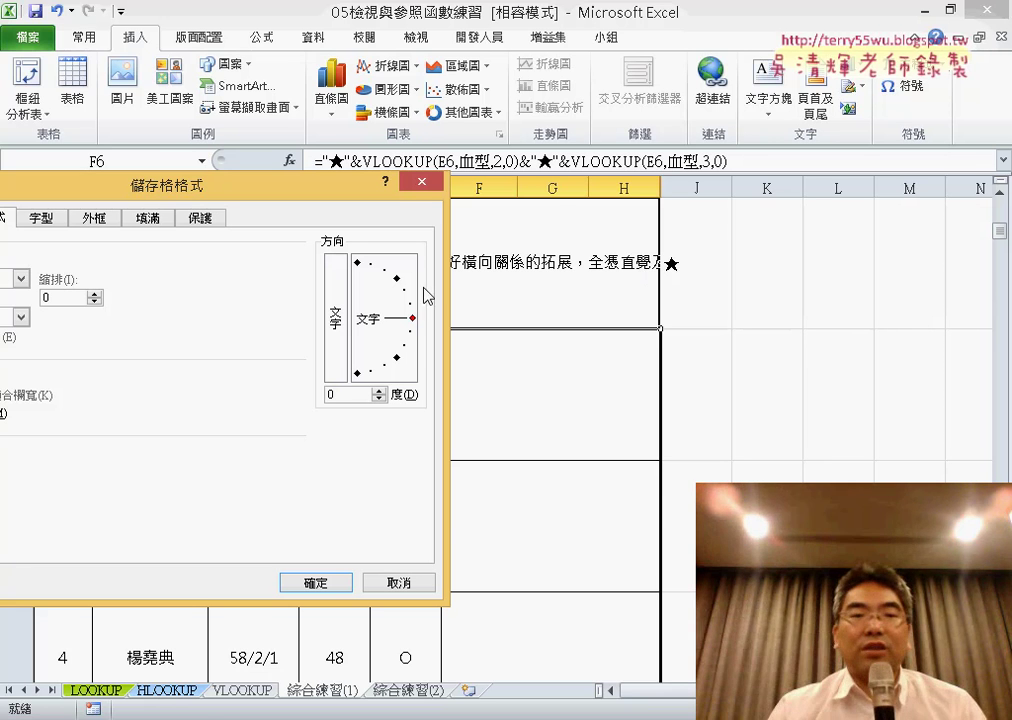
{"action": "left_click_drag", "start_coordinate": [179, 191], "coordinate": [590, 181]}
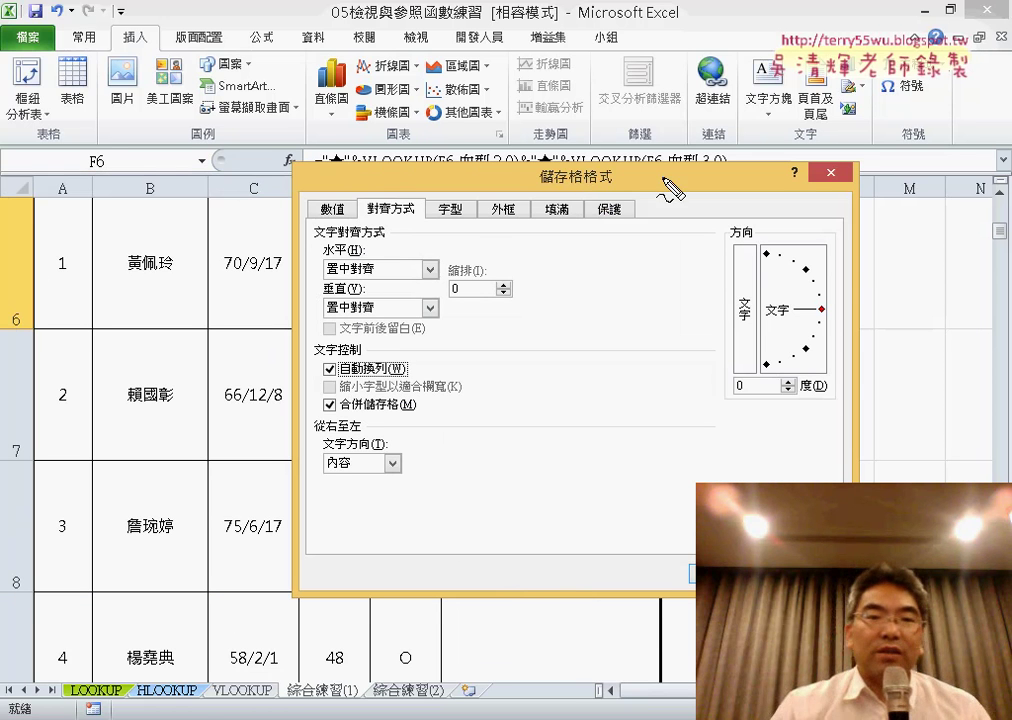
{"action": "mouse_move", "coordinate": [422, 210]}
{"action": "left_mouse_down"}
{"action": "mouse_move", "coordinate": [369, 193]}
{"action": "mouse_move", "coordinate": [415, 205]}
{"action": "left_mouse_up"}
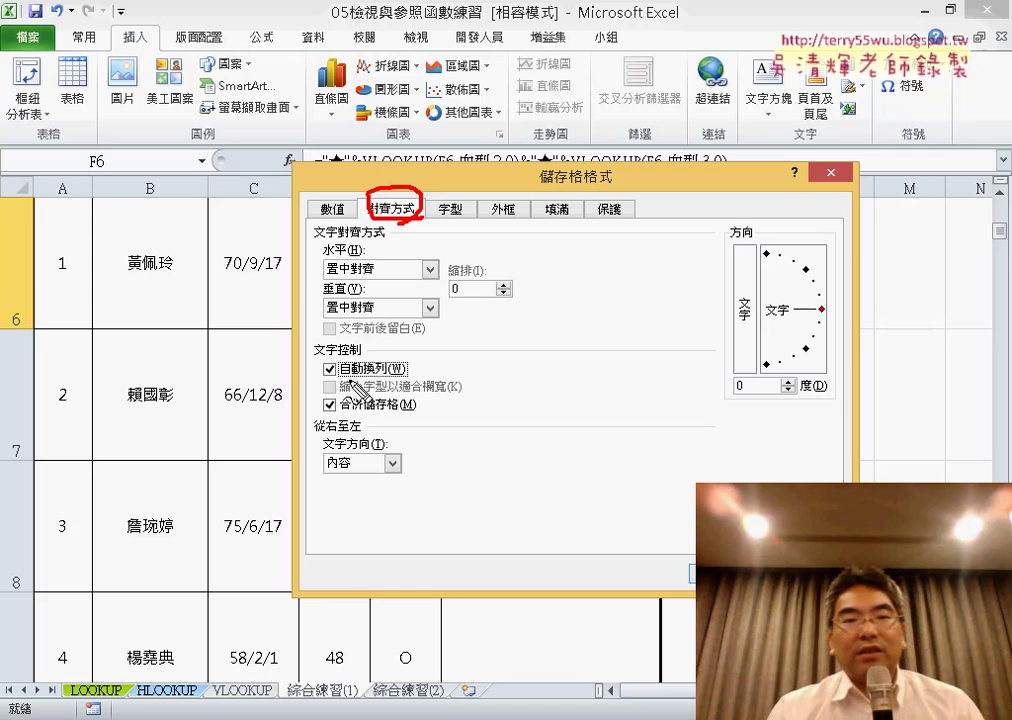
{"action": "mouse_move", "coordinate": [340, 360]}
{"action": "left_mouse_down"}
{"action": "mouse_move", "coordinate": [312, 370]}
{"action": "mouse_move", "coordinate": [400, 362]}
{"action": "left_mouse_up"}
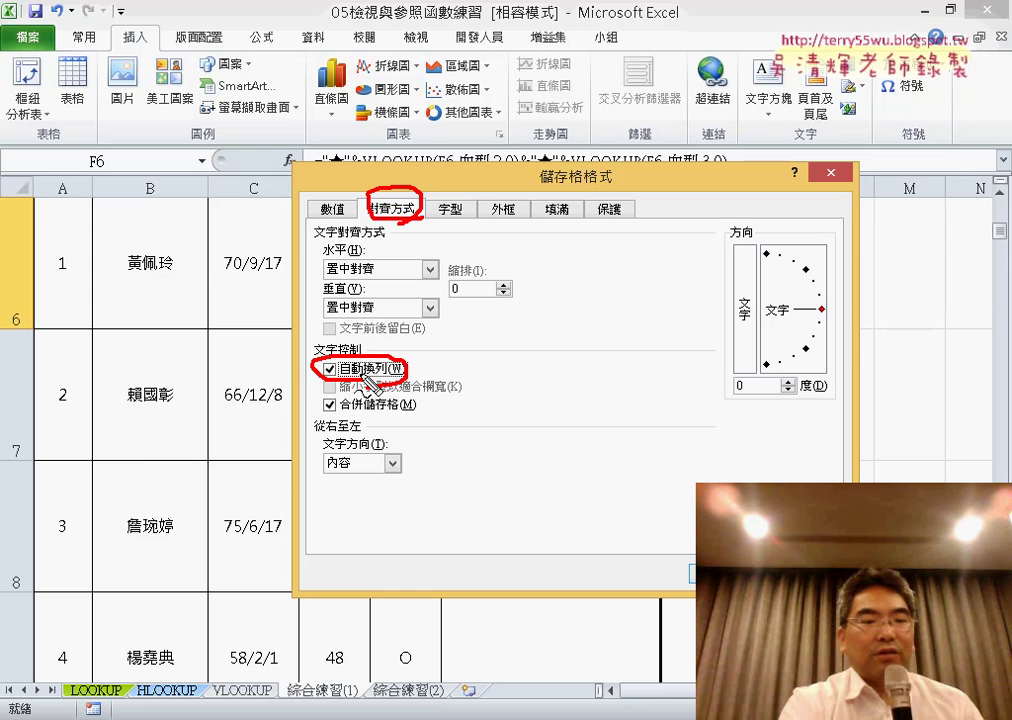
{"action": "key", "text": "Escape"}
{"action": "left_click", "coordinate": [725, 573]}
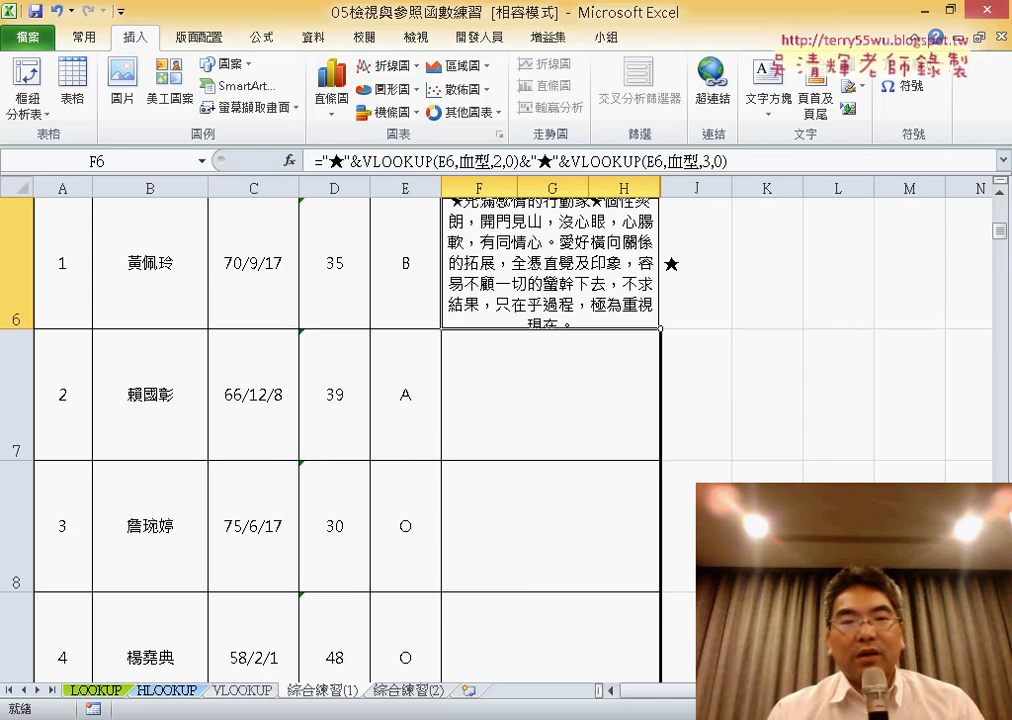
{"action": "scroll", "coordinate": [733, 459], "scroll_direction": "up", "scroll_amount": 1}
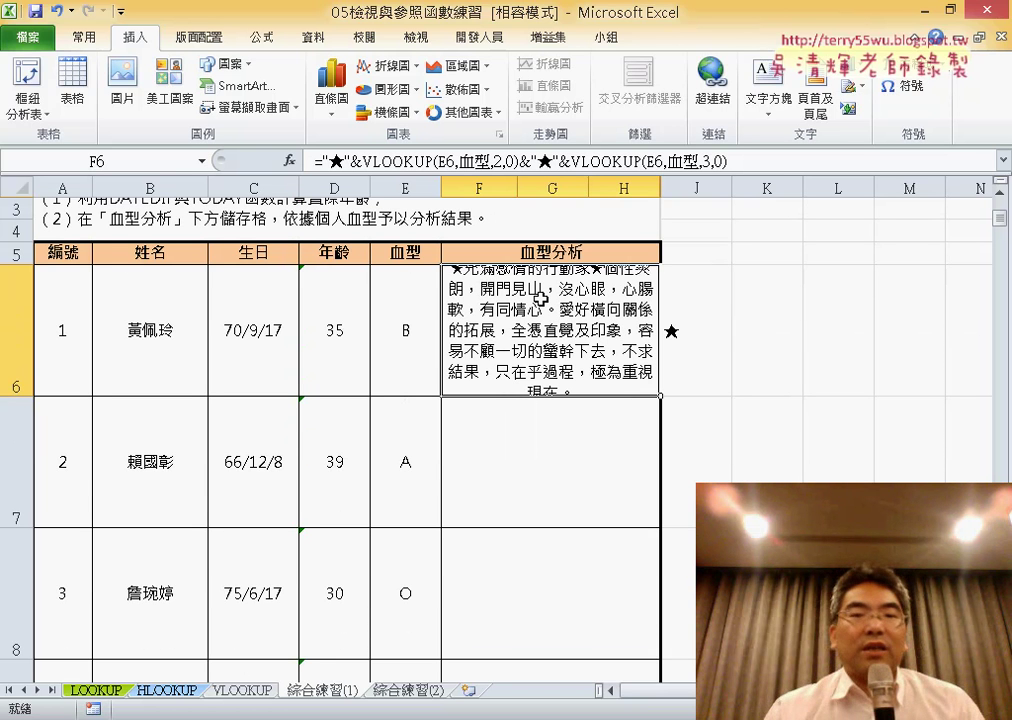
Set the F6 text to font size 10.
{"action": "left_click", "coordinate": [84, 37]}
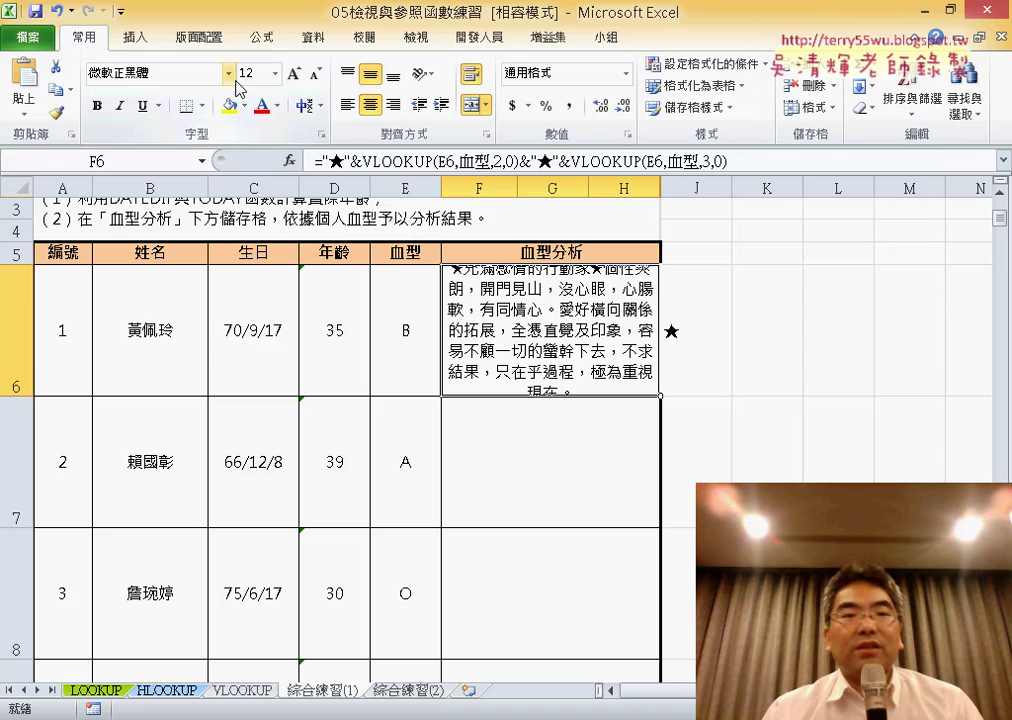
{"action": "left_click", "coordinate": [275, 74]}
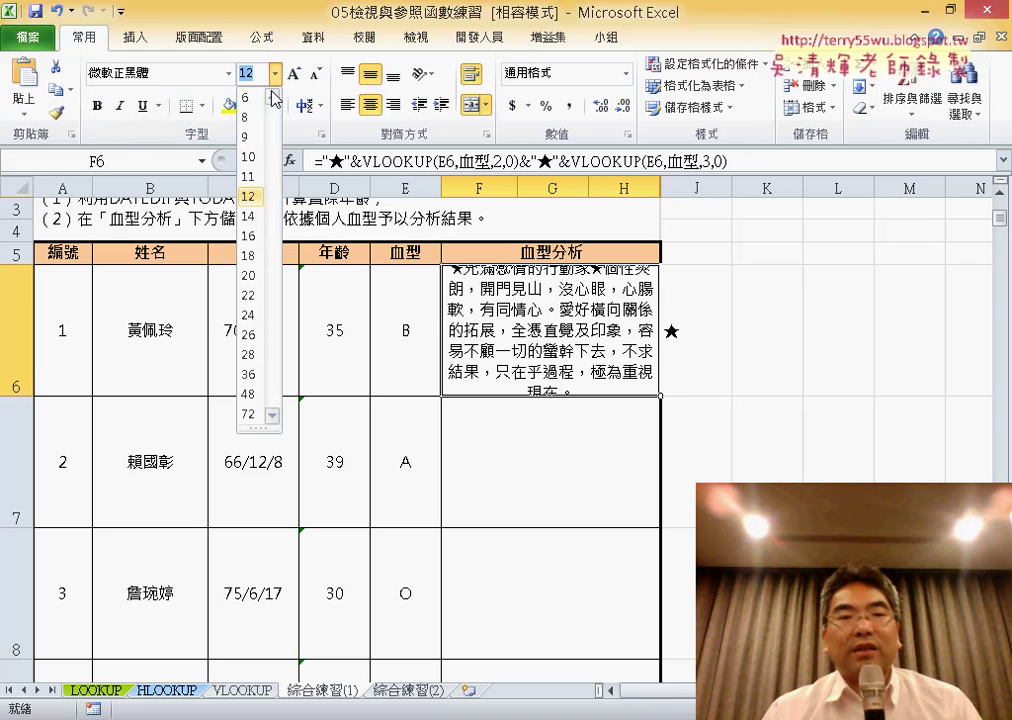
{"action": "left_click", "coordinate": [247, 160]}
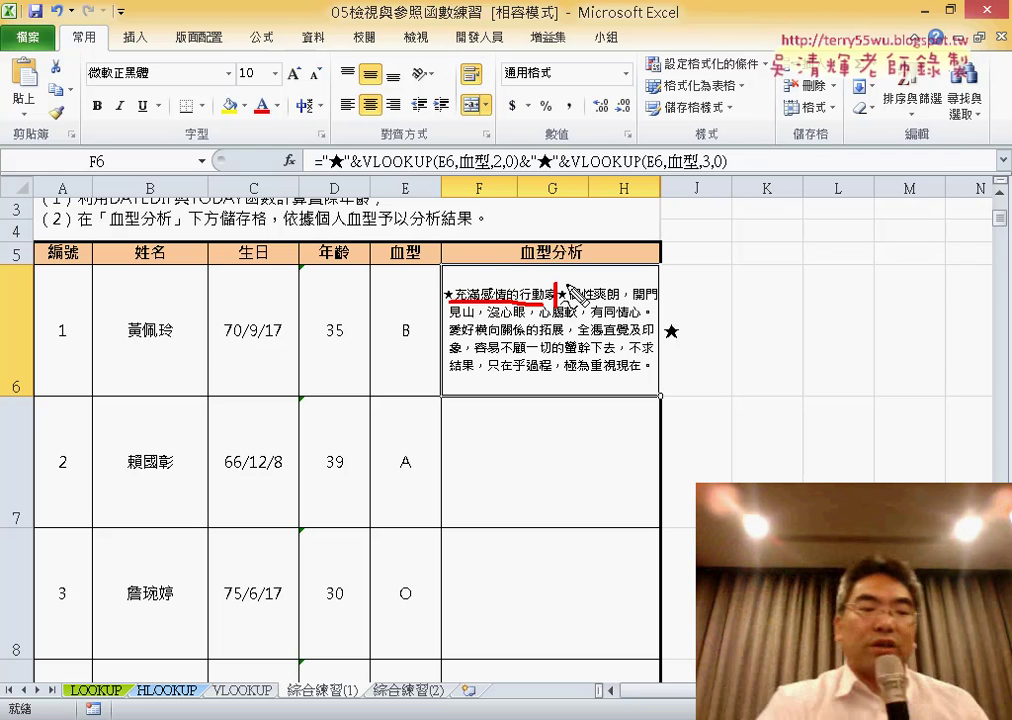
Review F6's formula ending in "★"&VLOOKUP(E6,血型,3,0) and leave it unchanged.
{"action": "key", "text": "Escape"}
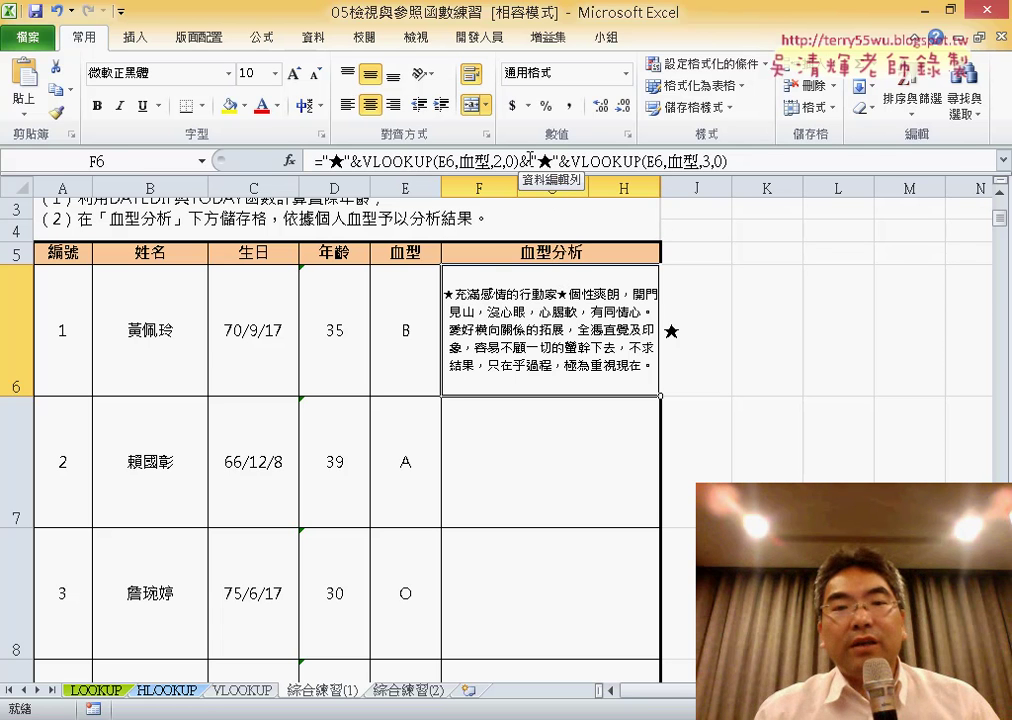
{"action": "left_click", "coordinate": [530, 158]}
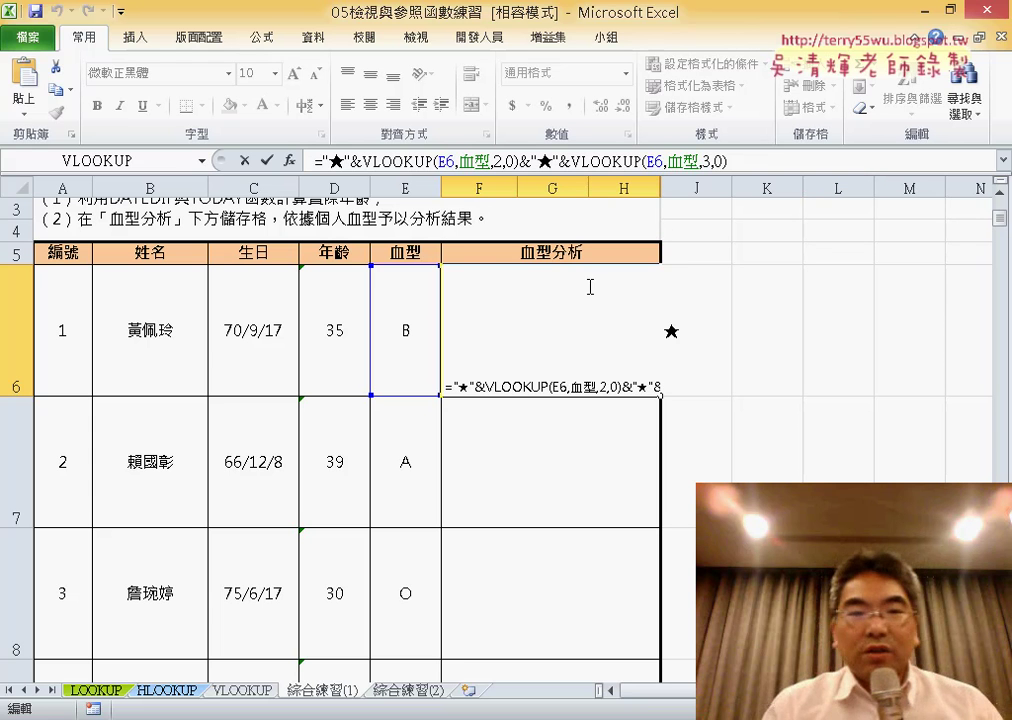
{"action": "left_click", "coordinate": [249, 165]}
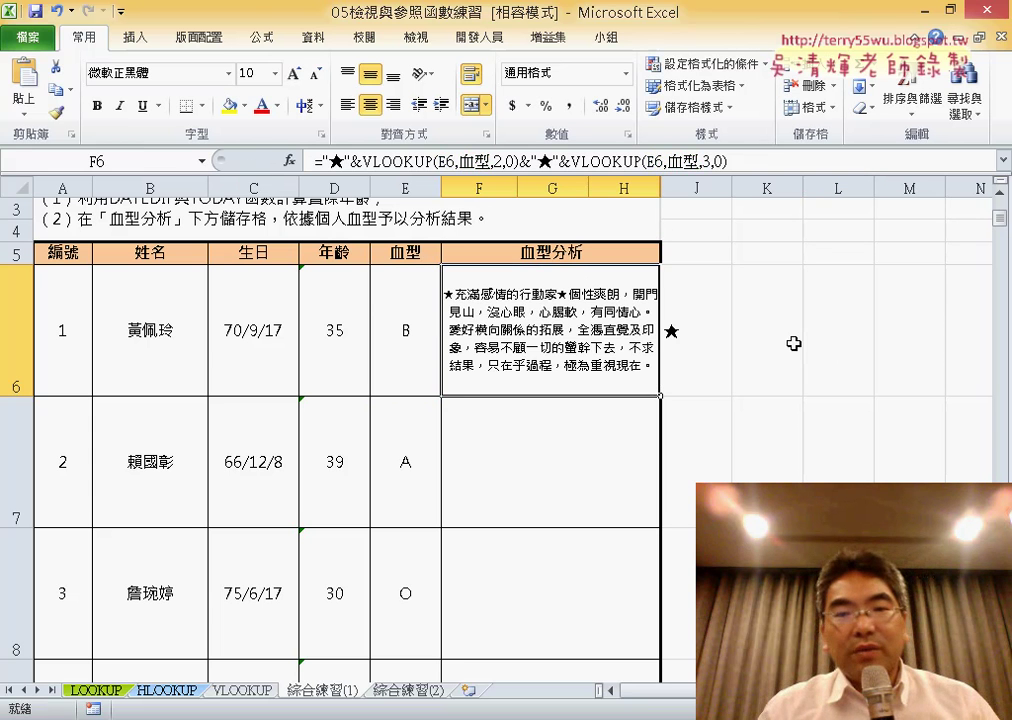
{"action": "left_click", "coordinate": [793, 343]}
Insert CHAR from the 文字 category in K6 with Number 65, previewing "A".
{"action": "left_click", "coordinate": [289, 161]}
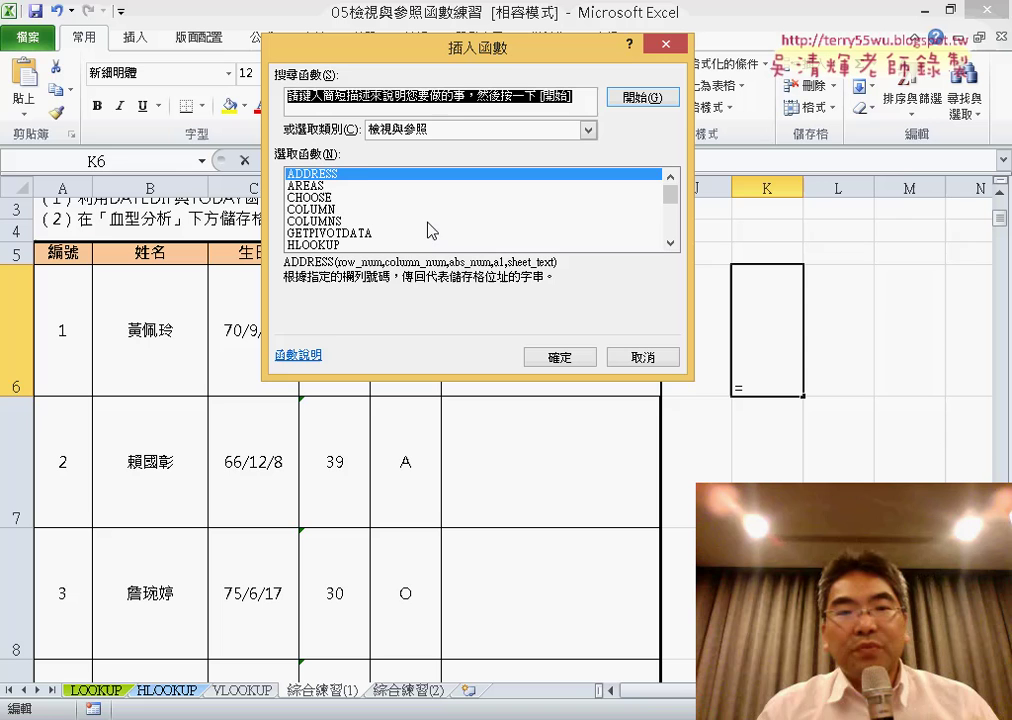
{"action": "left_click", "coordinate": [466, 130]}
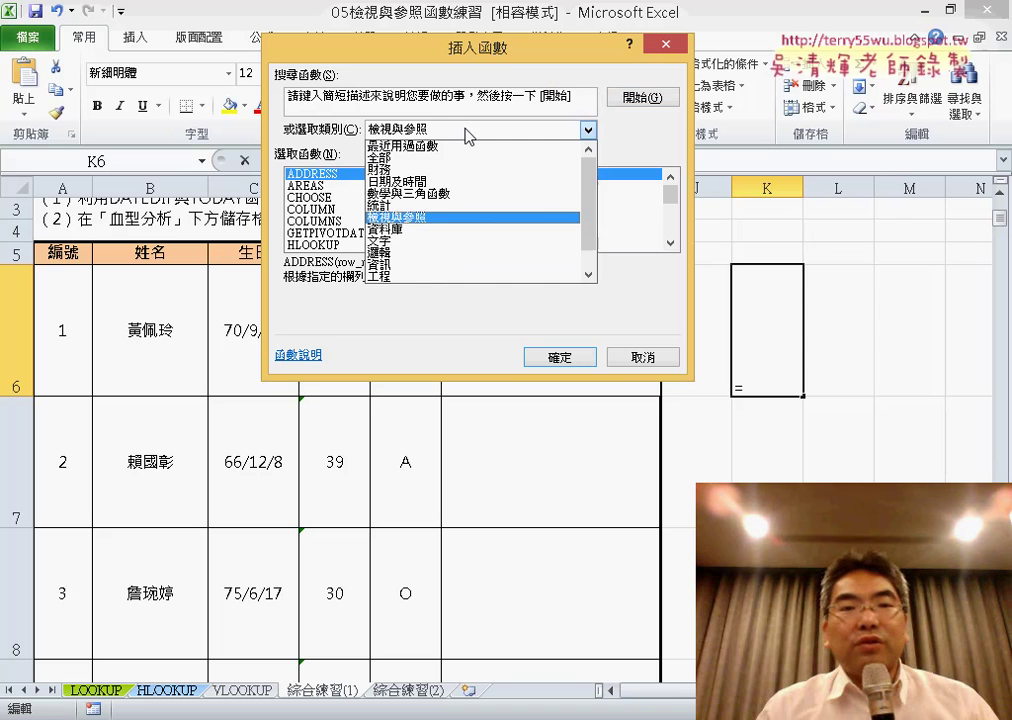
{"action": "left_click", "coordinate": [464, 241]}
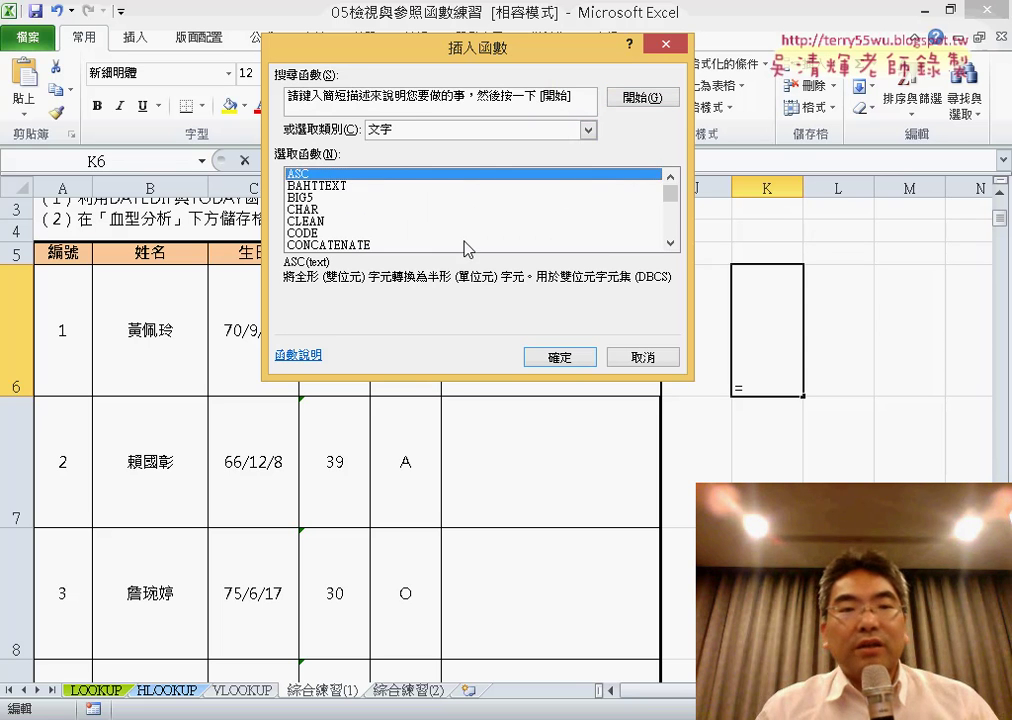
{"action": "left_click", "coordinate": [304, 210]}
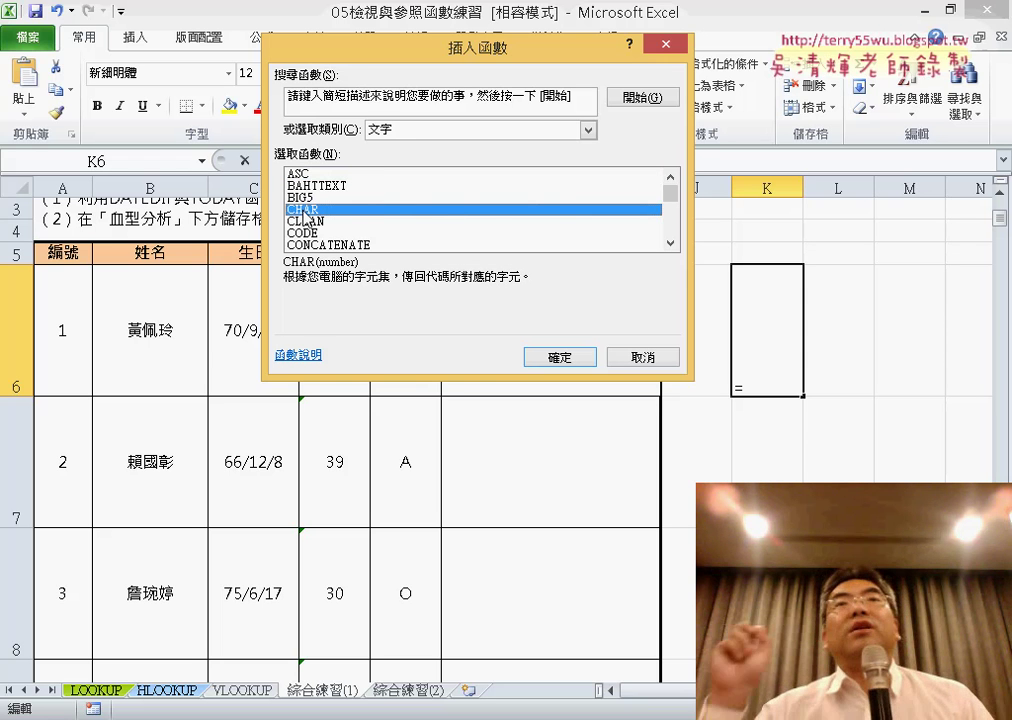
{"action": "left_click", "coordinate": [560, 358]}
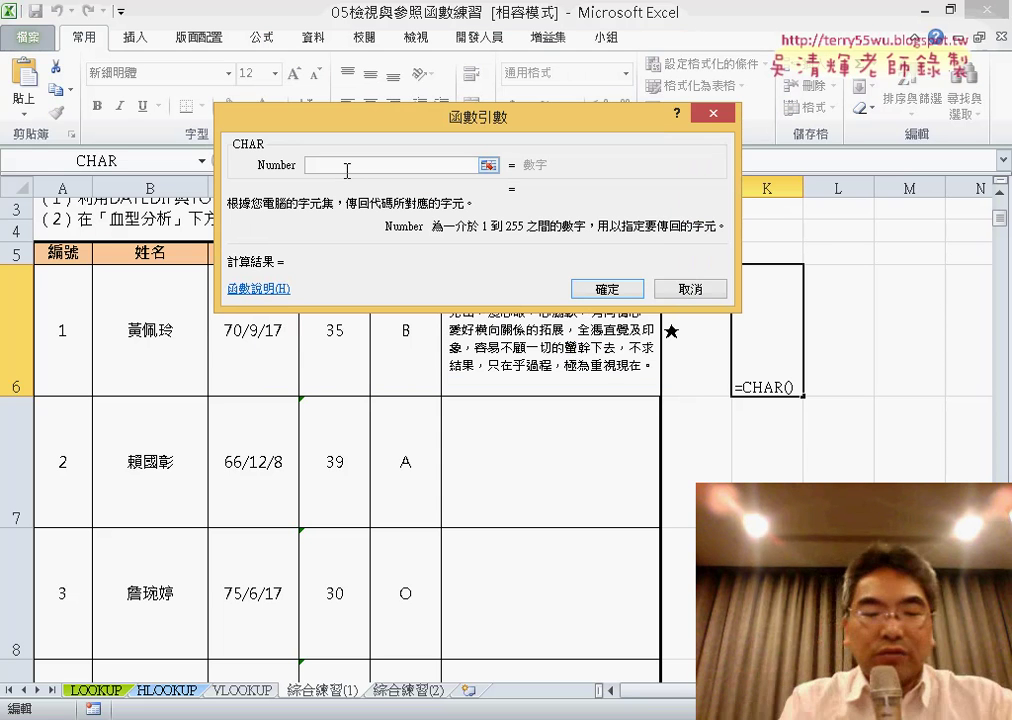
{"action": "type", "text": "65"}
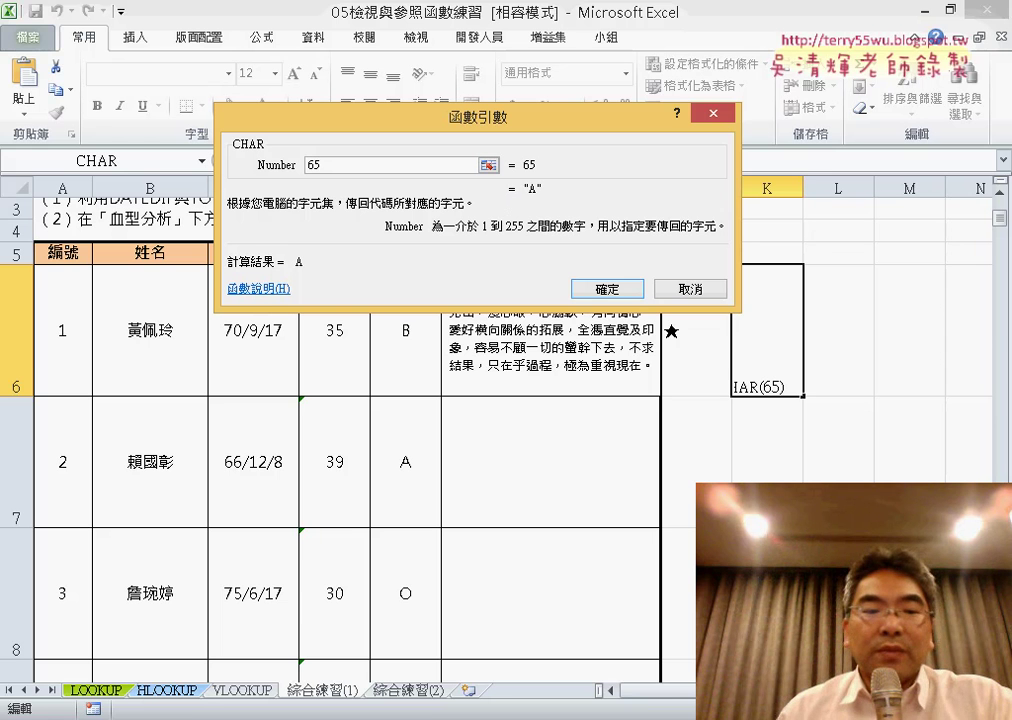
{"action": "left_click", "coordinate": [165, 530]}
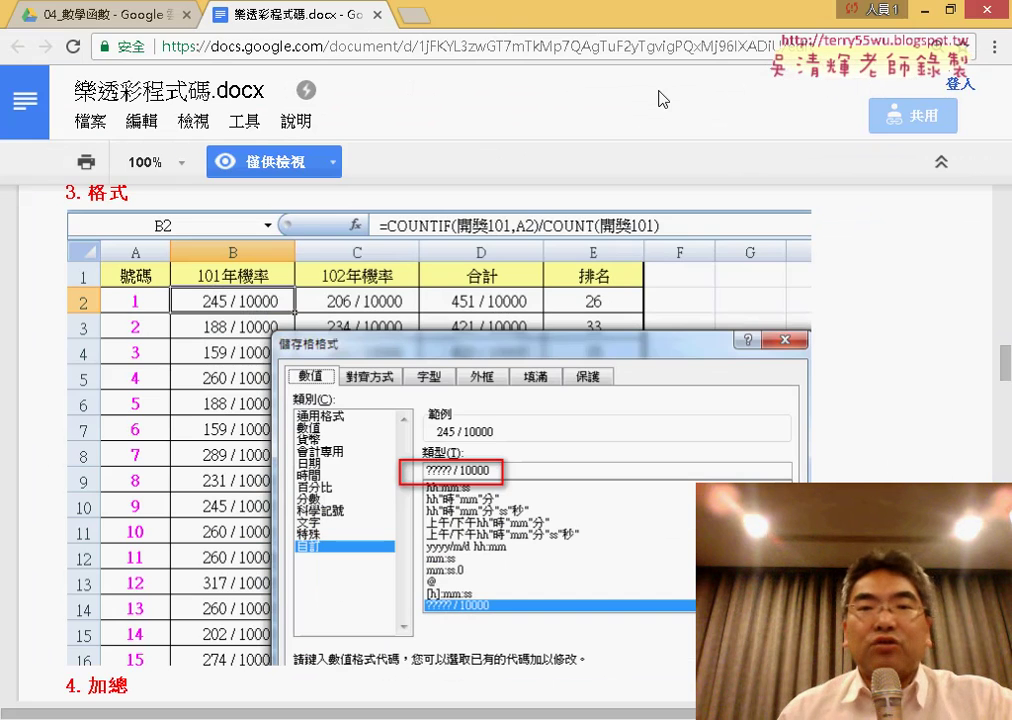
Open a new Chrome tab with the Google start page beside 樂透彩程式碼.docx.
{"action": "left_click", "coordinate": [410, 16]}
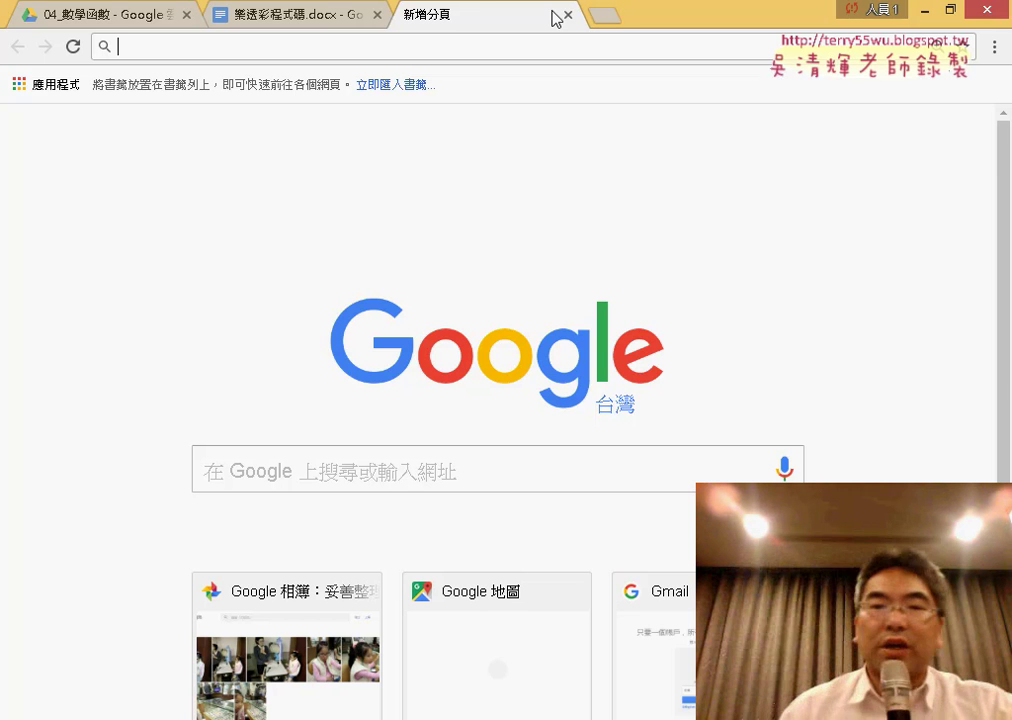
Search Google for ASCII and open the asciitable.com ASCII table image result.
{"action": "left_click", "coordinate": [479, 451]}
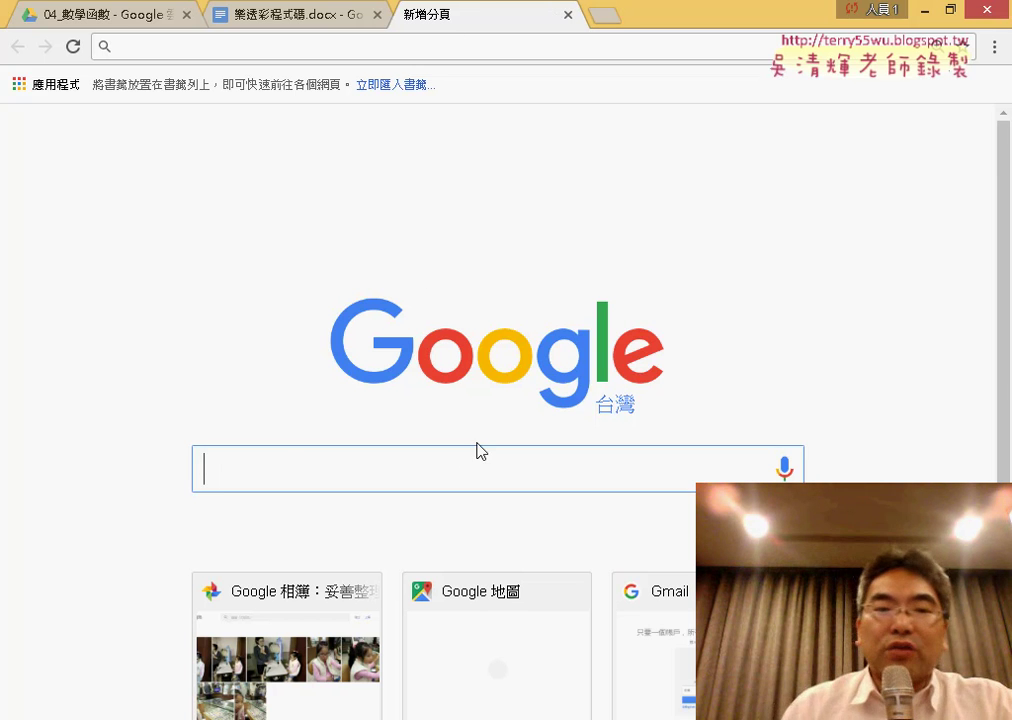
{"action": "type", "text": "AS"}
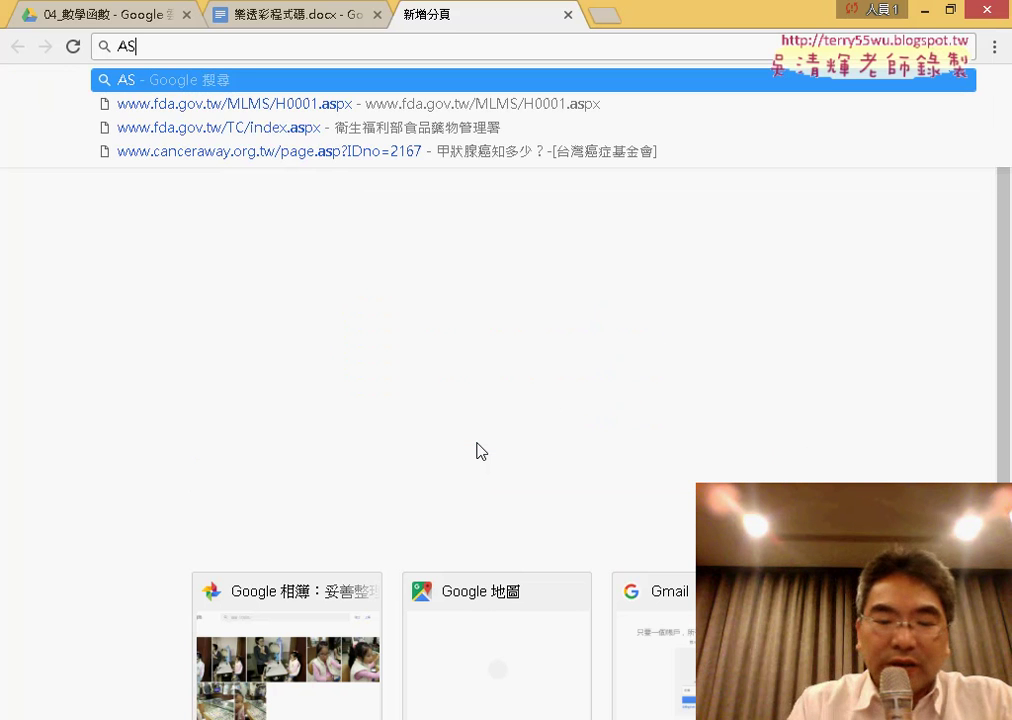
{"action": "type", "text": "CII"}
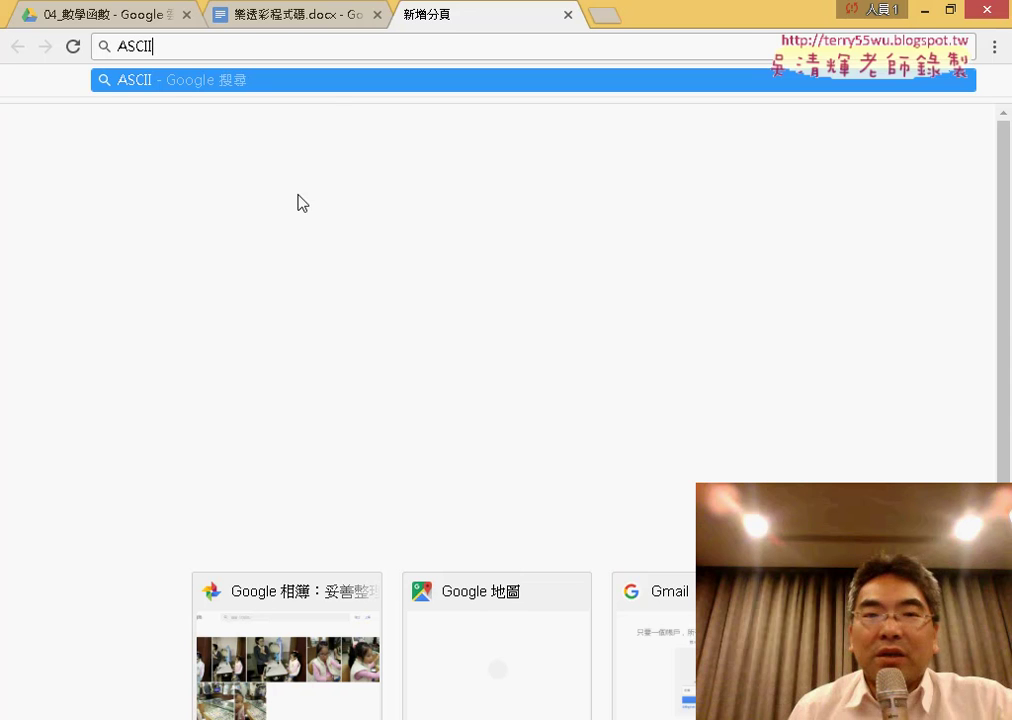
{"action": "key", "text": "Return"}
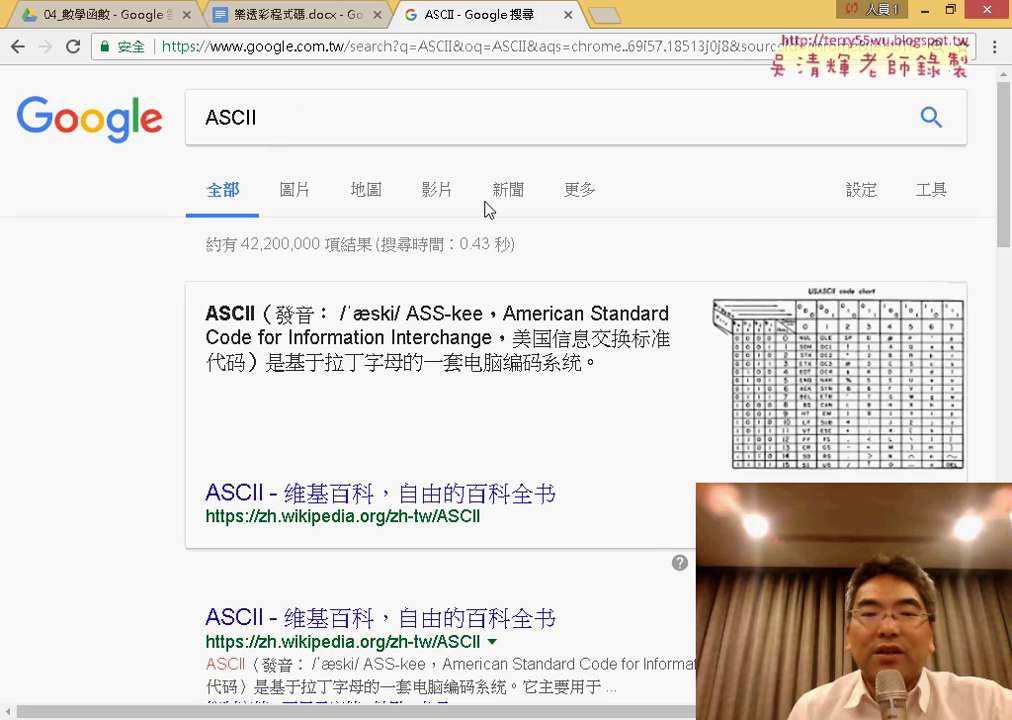
{"action": "scroll", "coordinate": [485, 318], "scroll_direction": "down", "scroll_amount": 3}
{"action": "scroll", "coordinate": [485, 328], "scroll_direction": "down", "scroll_amount": 2}
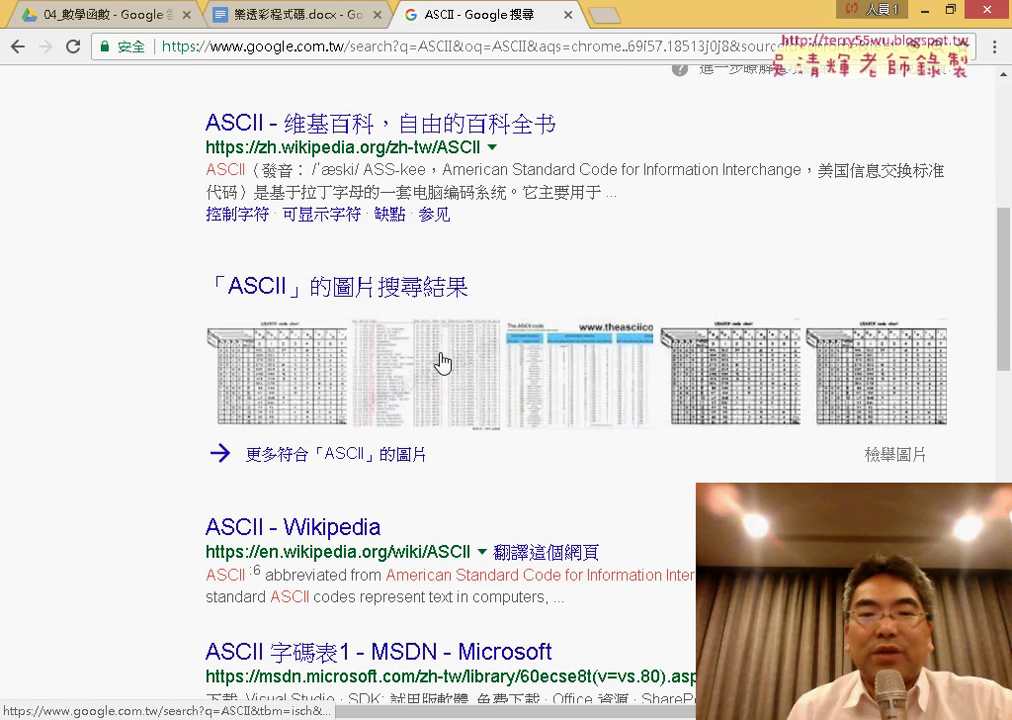
{"action": "left_click", "coordinate": [415, 404]}
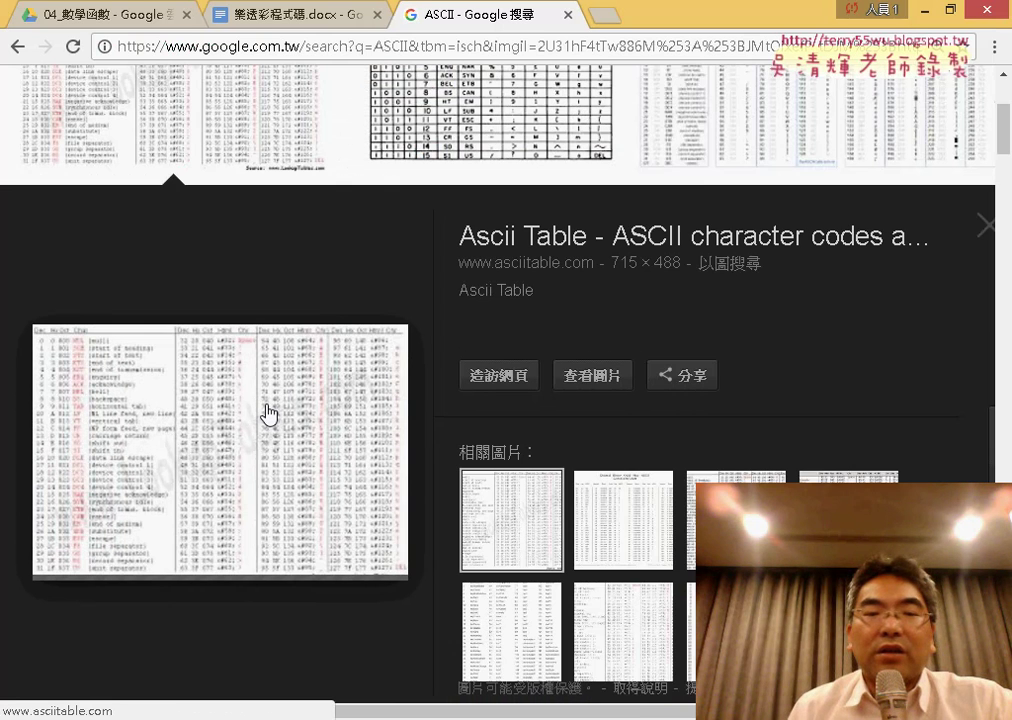
Visit asciitable.com and highlight code 10 as the line feed (LF).
{"action": "left_click", "coordinate": [270, 411]}
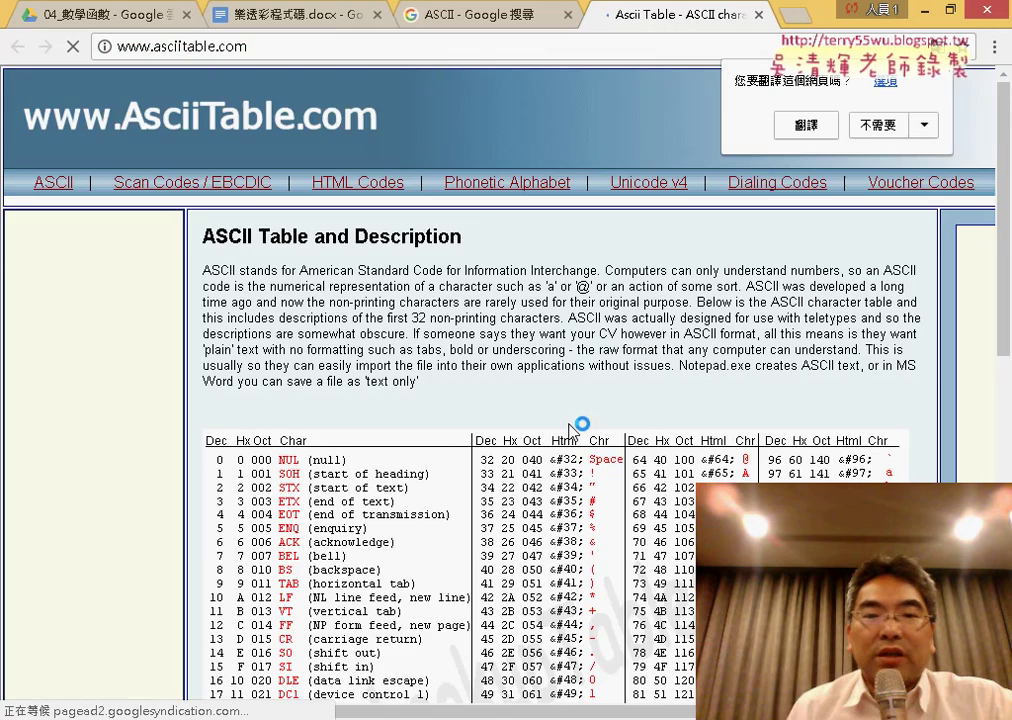
{"action": "scroll", "coordinate": [574, 432], "scroll_direction": "down", "scroll_amount": 2}
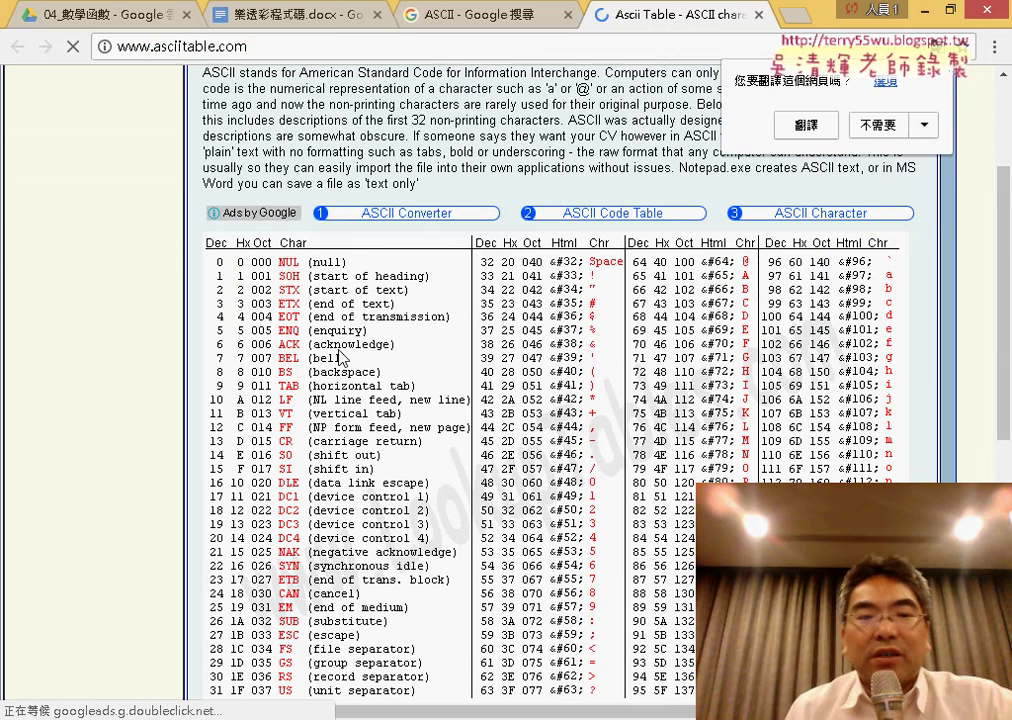
{"action": "scroll", "coordinate": [340, 355], "scroll_direction": "down", "scroll_amount": 1}
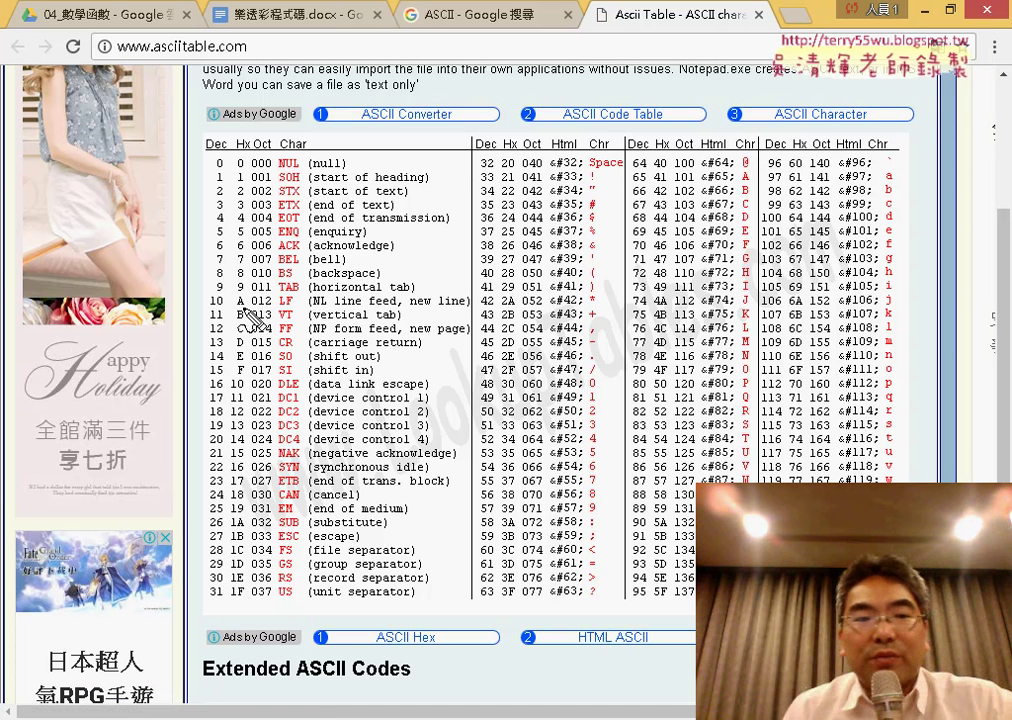
{"action": "left_click_drag", "start_coordinate": [236, 311], "coordinate": [238, 300]}
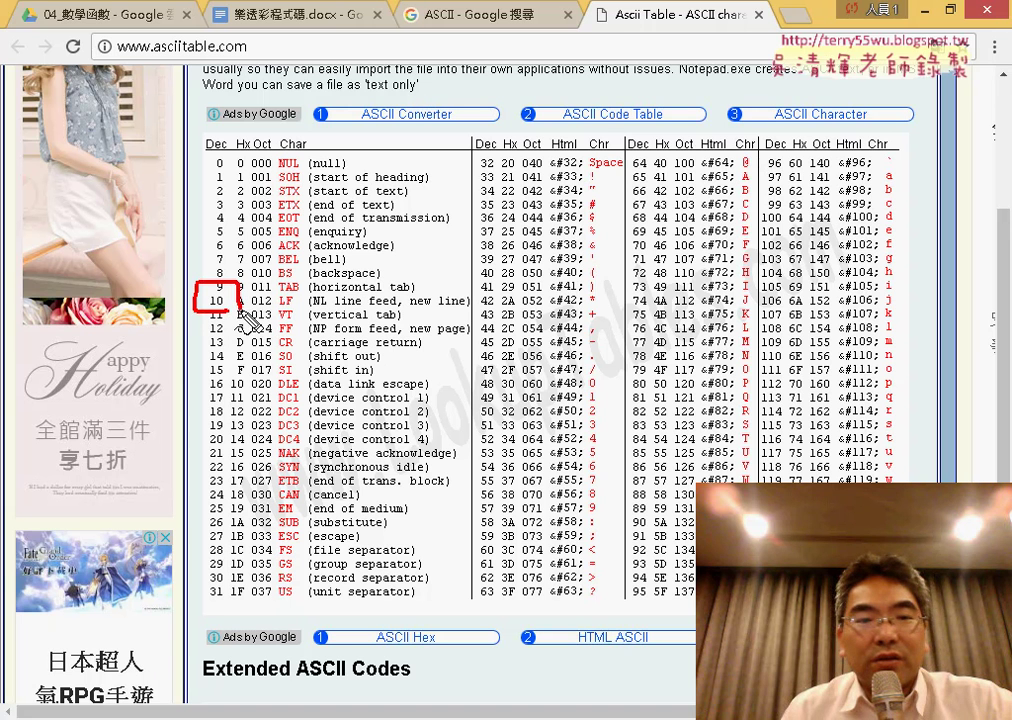
{"action": "left_click_drag", "start_coordinate": [278, 316], "coordinate": [460, 313]}
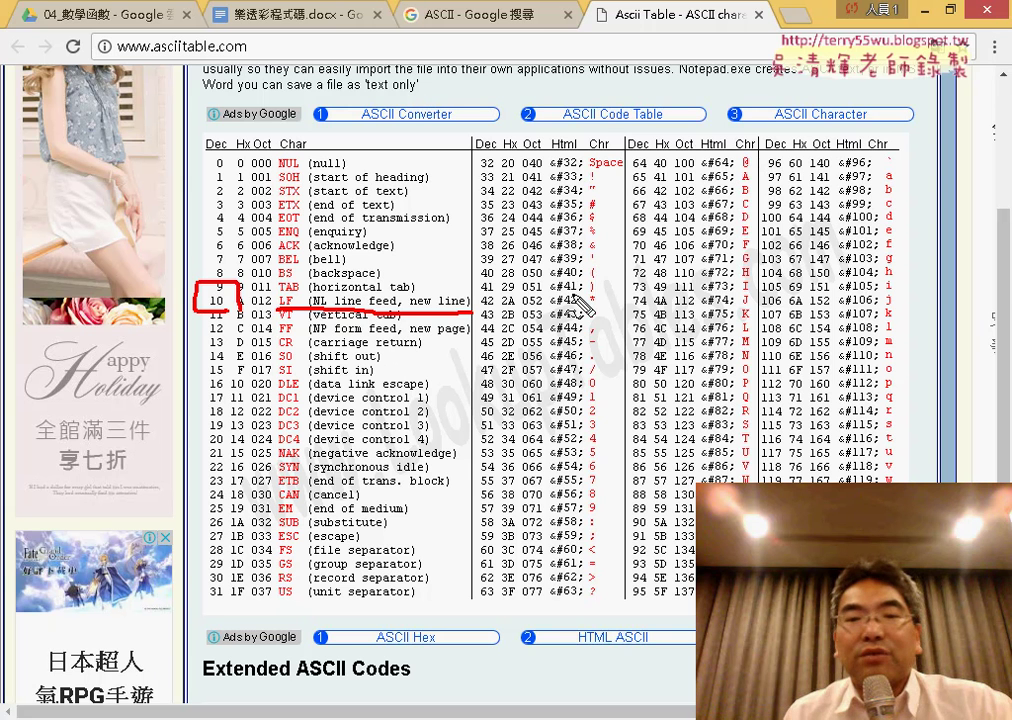
Mark the rows for codes 47, 57, 64, 90 and 96, clear the marks, and return to Excel.
{"action": "left_click_drag", "start_coordinate": [478, 381], "coordinate": [615, 380]}
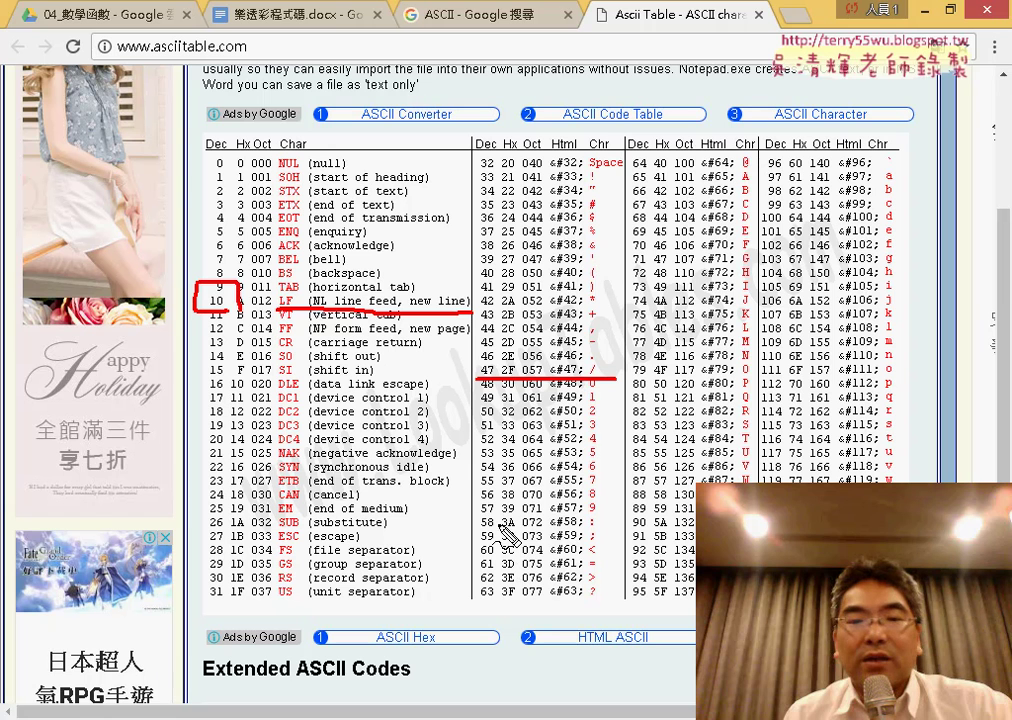
{"action": "left_click_drag", "start_coordinate": [480, 517], "coordinate": [622, 517]}
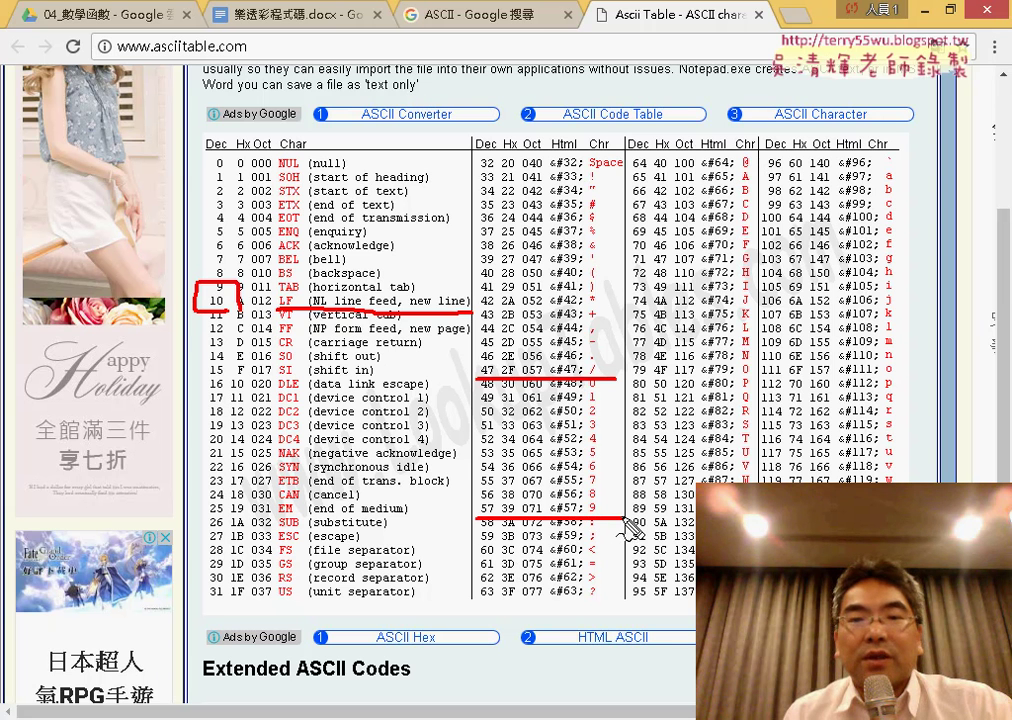
{"action": "left_click_drag", "start_coordinate": [625, 167], "coordinate": [767, 165]}
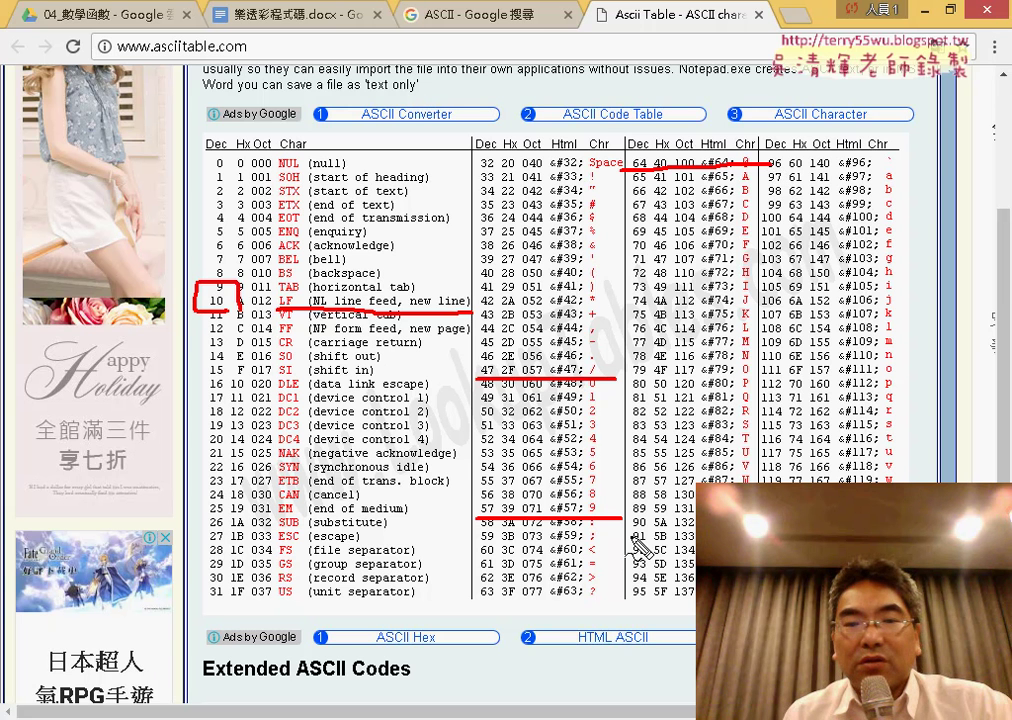
{"action": "left_click_drag", "start_coordinate": [627, 531], "coordinate": [696, 529]}
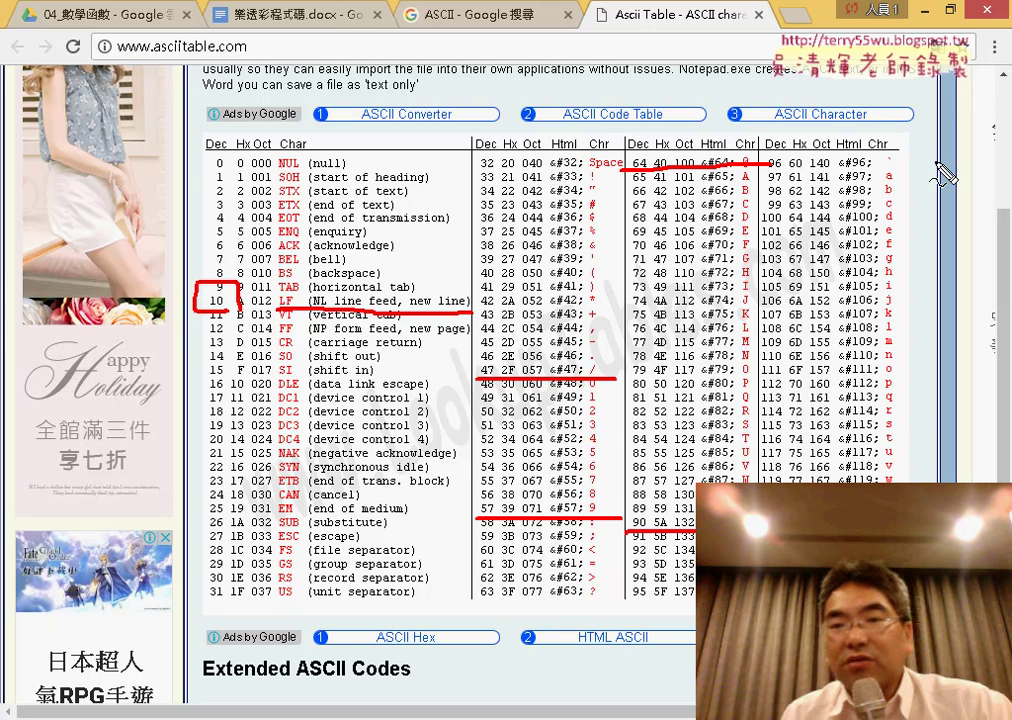
{"action": "left_click_drag", "start_coordinate": [870, 163], "coordinate": [768, 164]}
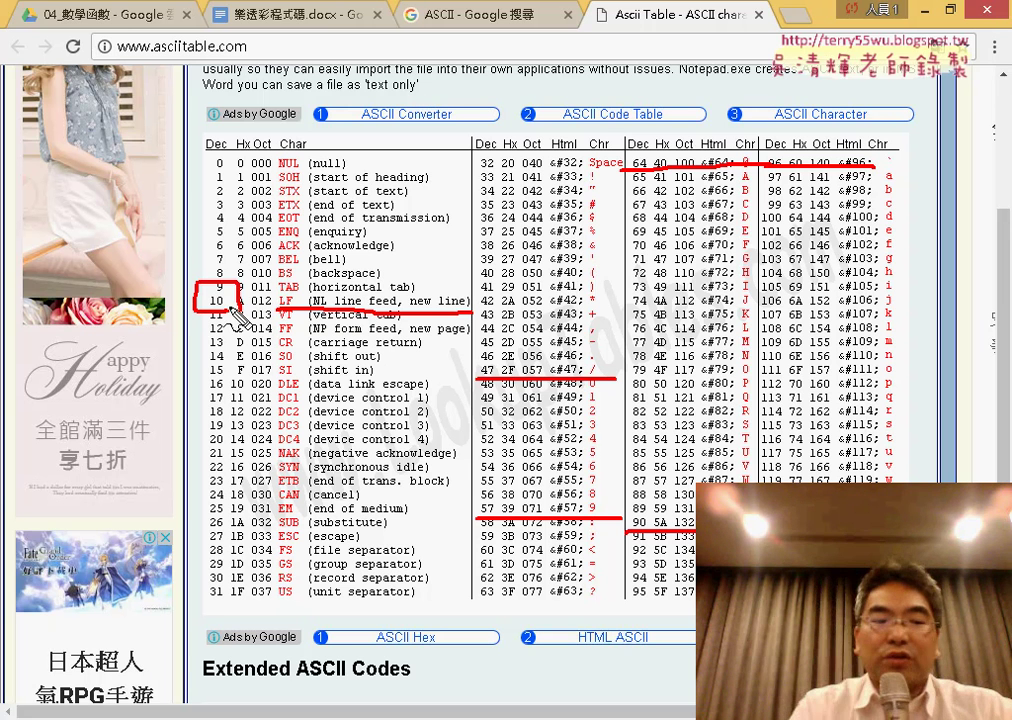
{"action": "key", "text": "Escape"}
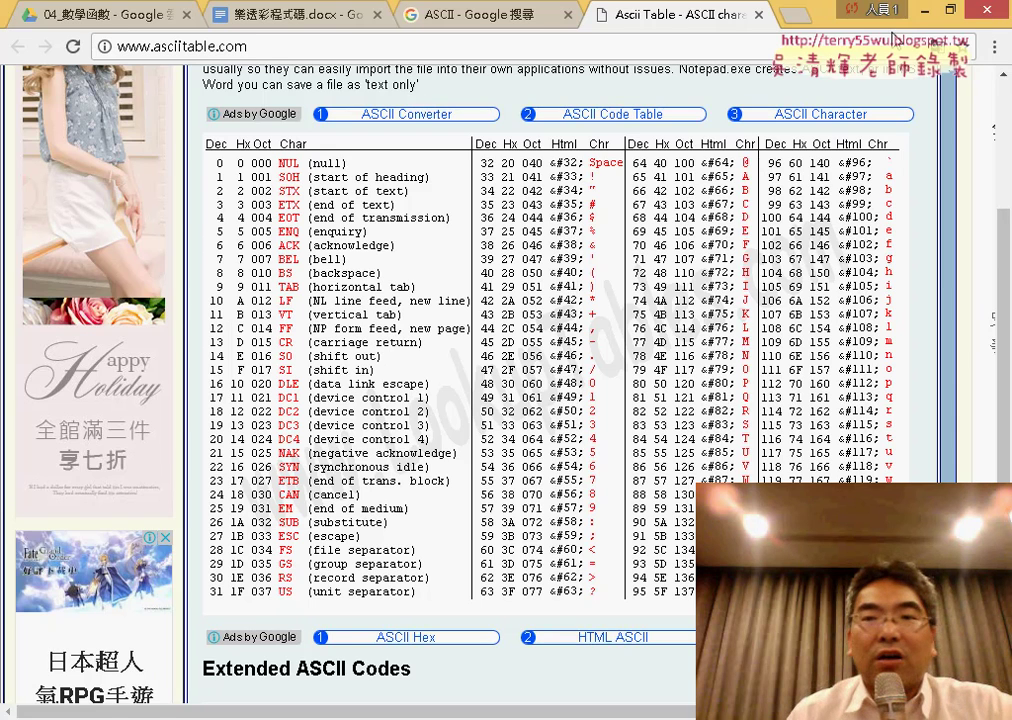
{"action": "key", "text": "alt+Tab"}
Cancel the unfinished CHAR formula in K6 and select cell F6.
{"action": "left_click", "coordinate": [697, 293]}
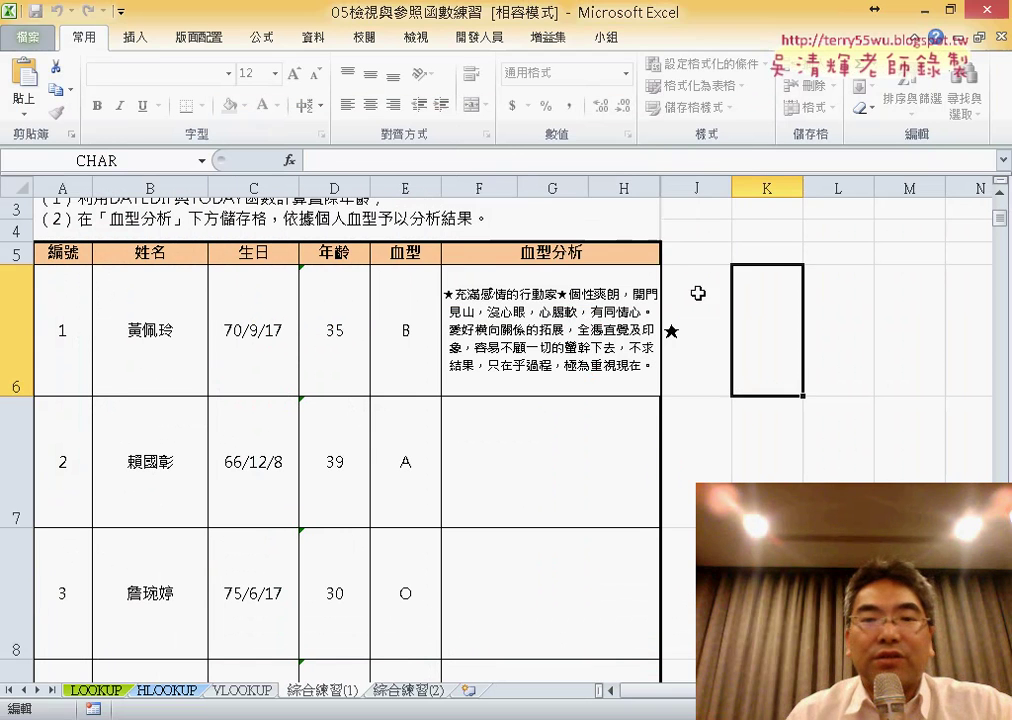
{"action": "key", "text": "Escape"}
{"action": "left_click", "coordinate": [577, 315]}
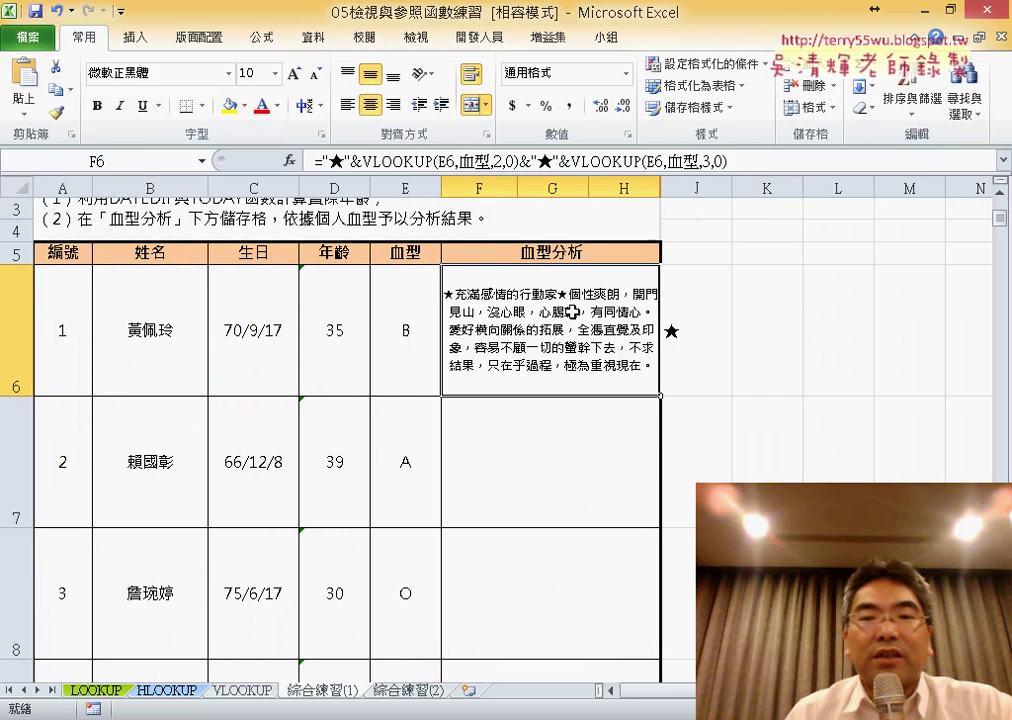
Insert char(10)& into F6's formula between the evaluation lookup and the second ★.
{"action": "left_click", "coordinate": [536, 161]}
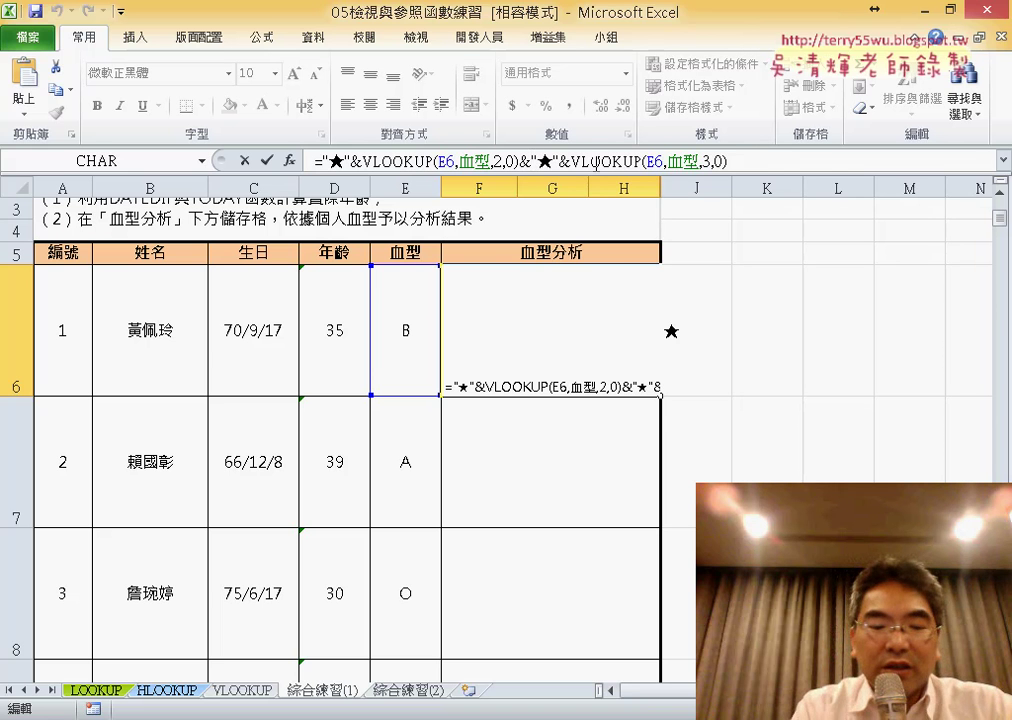
{"action": "type", "text": "c"}
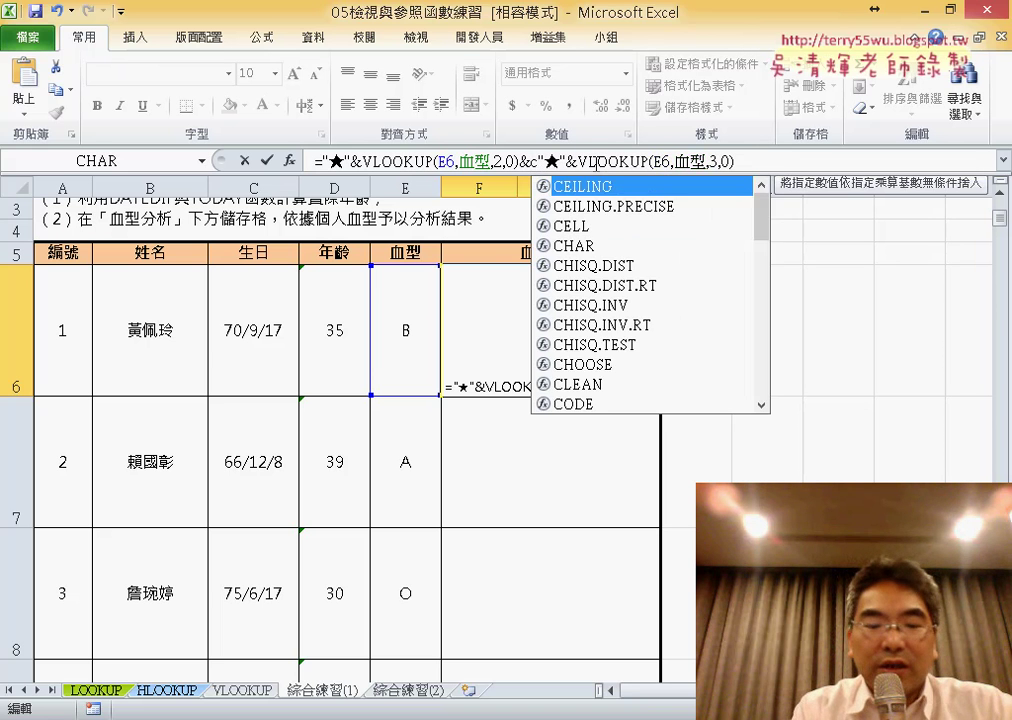
{"action": "type", "text": "har"}
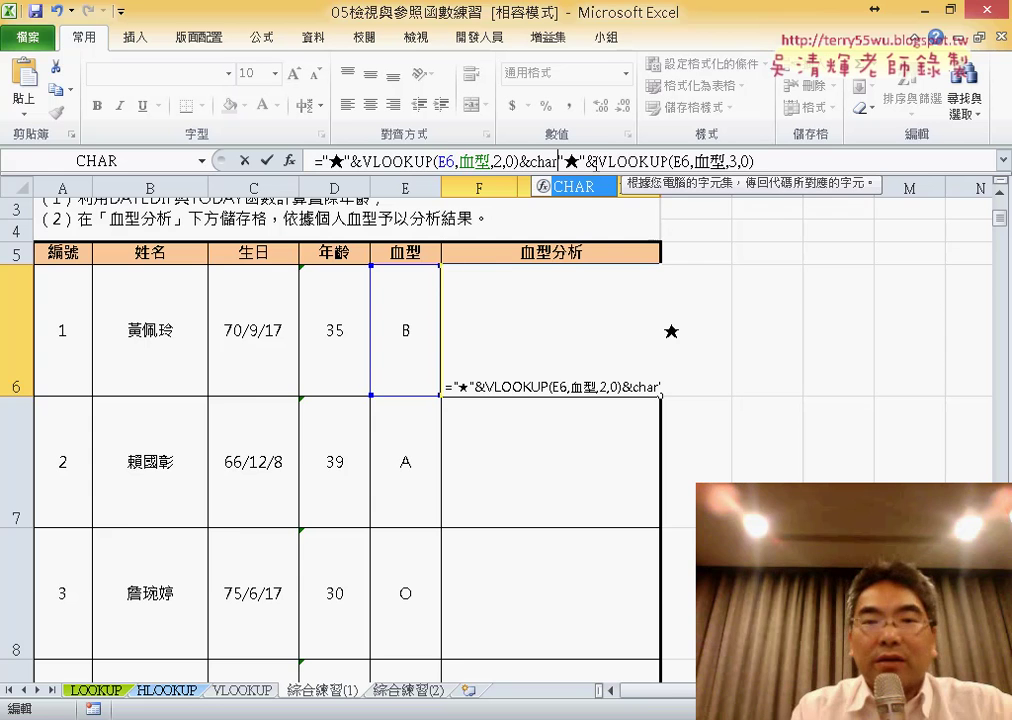
{"action": "type", "text": "("}
{"action": "left_click", "coordinate": [550, 330]}
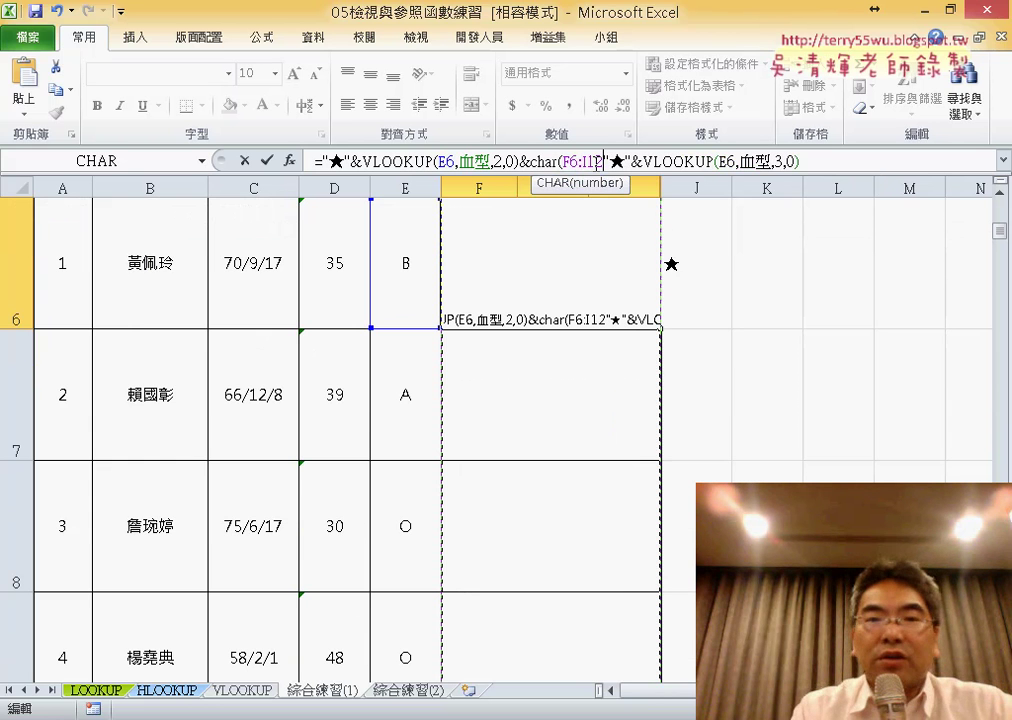
{"action": "key", "text": "BackSpace"}
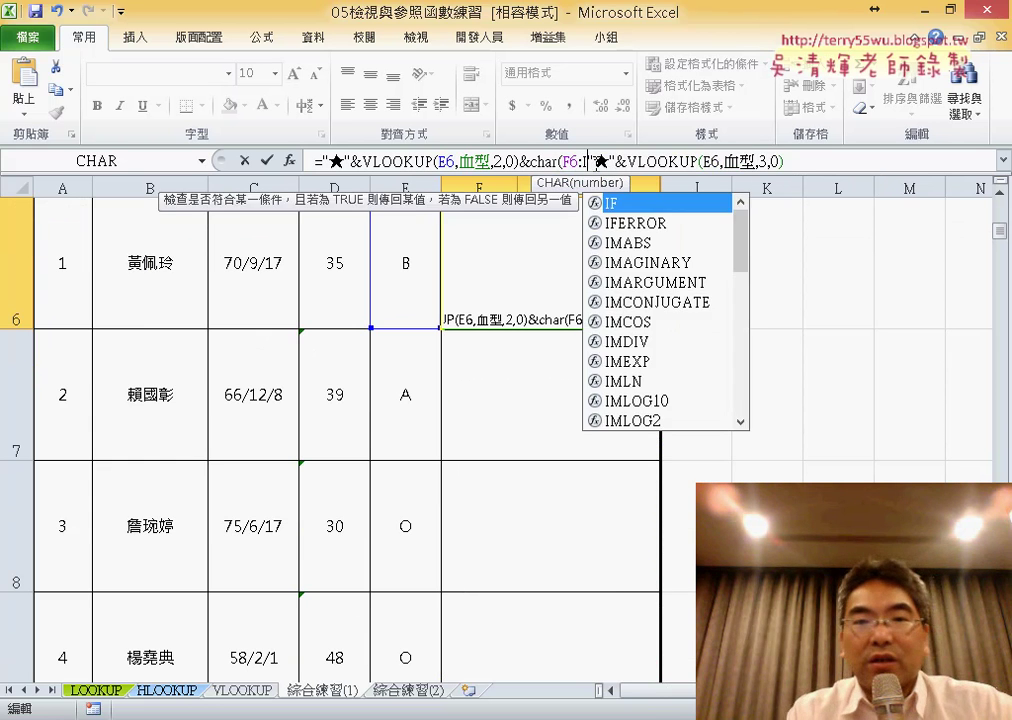
{"action": "key", "text": "BackSpace"}
{"action": "key", "text": "BackSpace"}
{"action": "key", "text": "BackSpace"}
{"action": "key", "text": "BackSpace"}
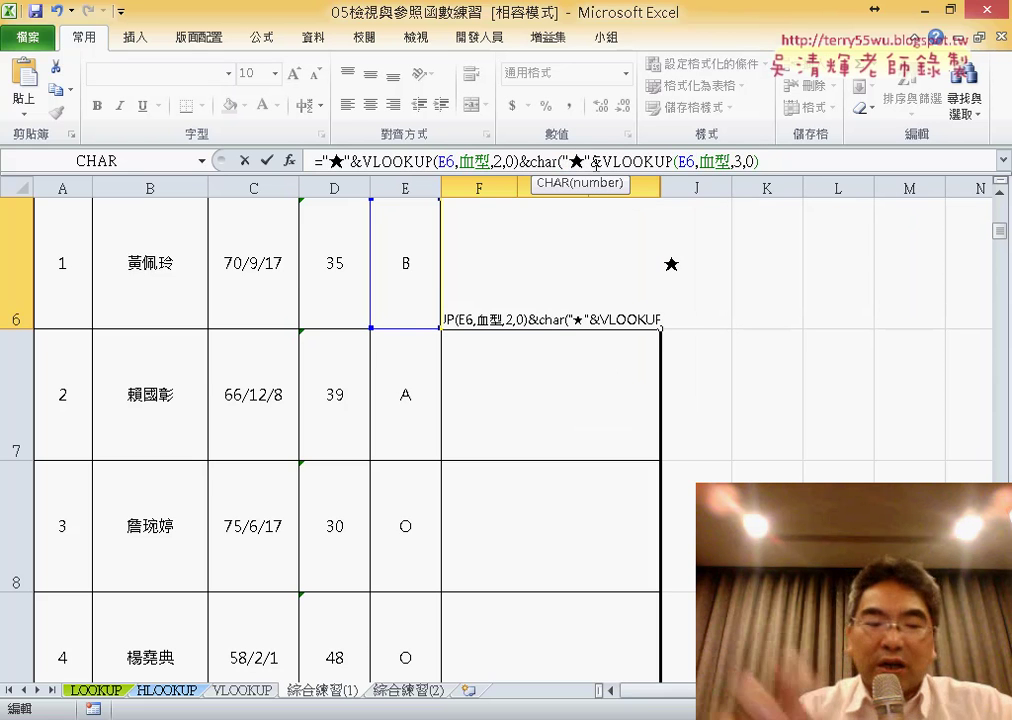
{"action": "type", "text": "1"}
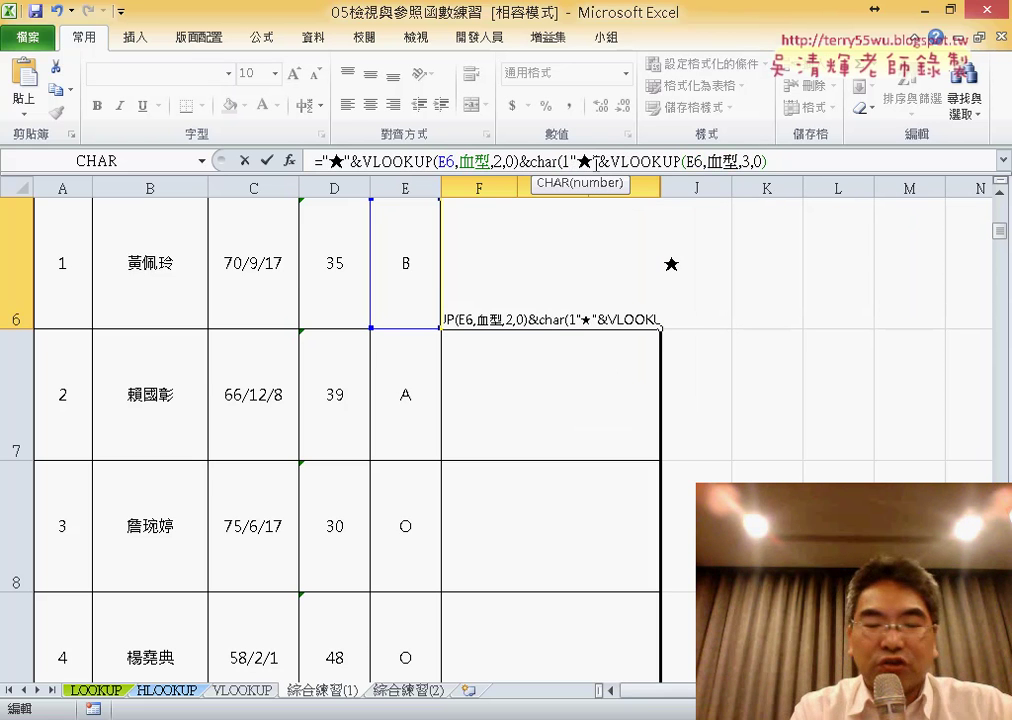
{"action": "type", "text": "0"}
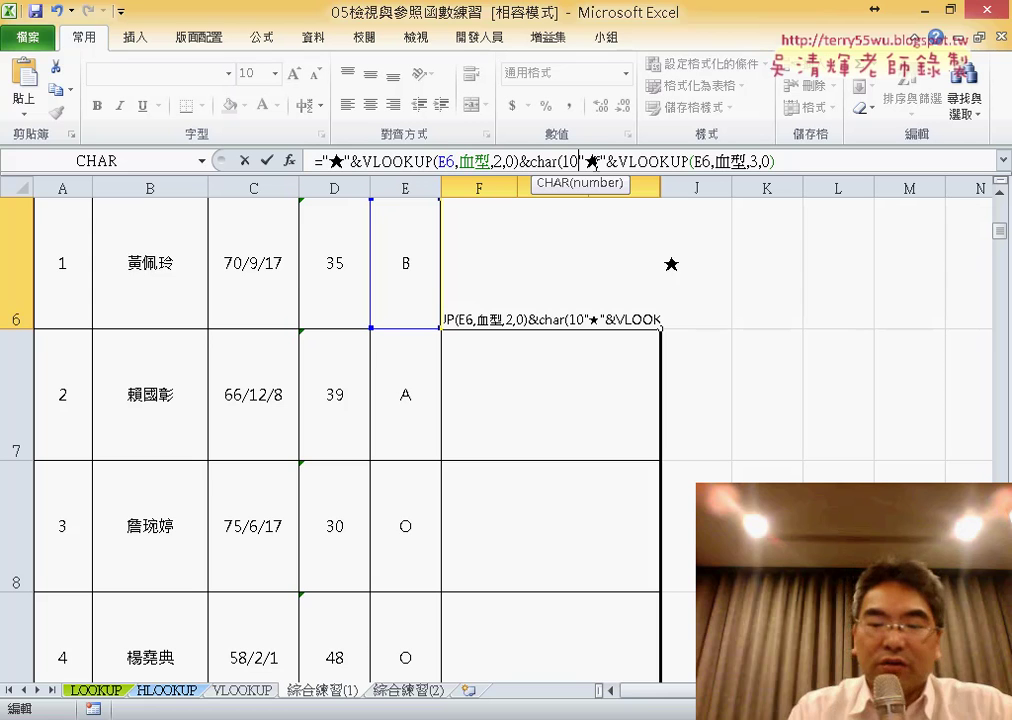
{"action": "type", "text": ")"}
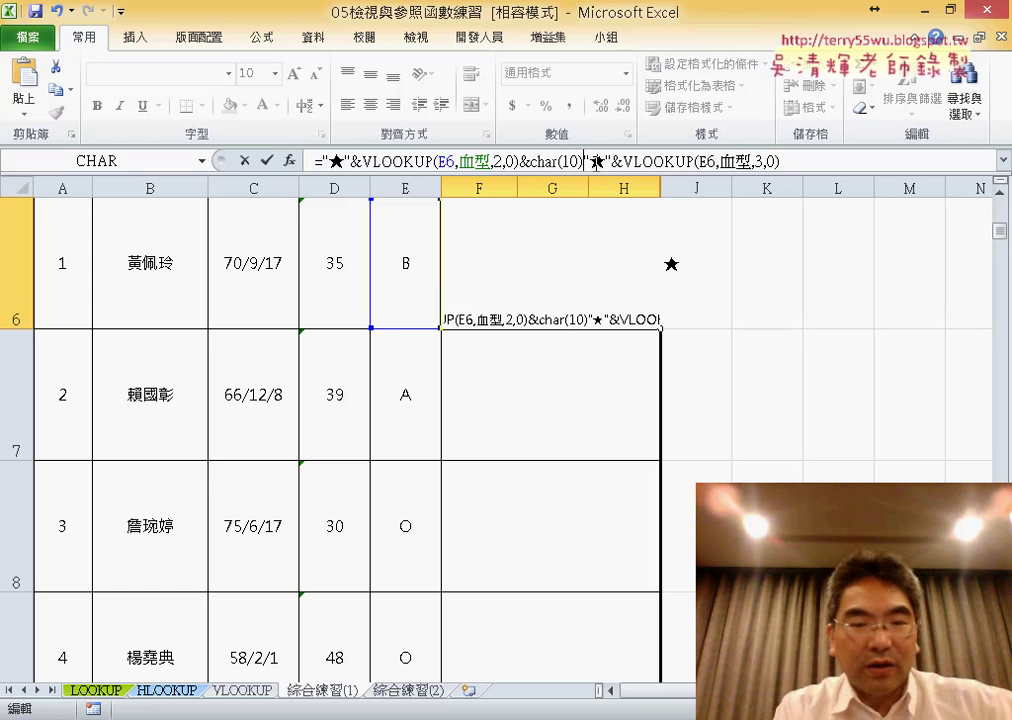
{"action": "type", "text": "&"}
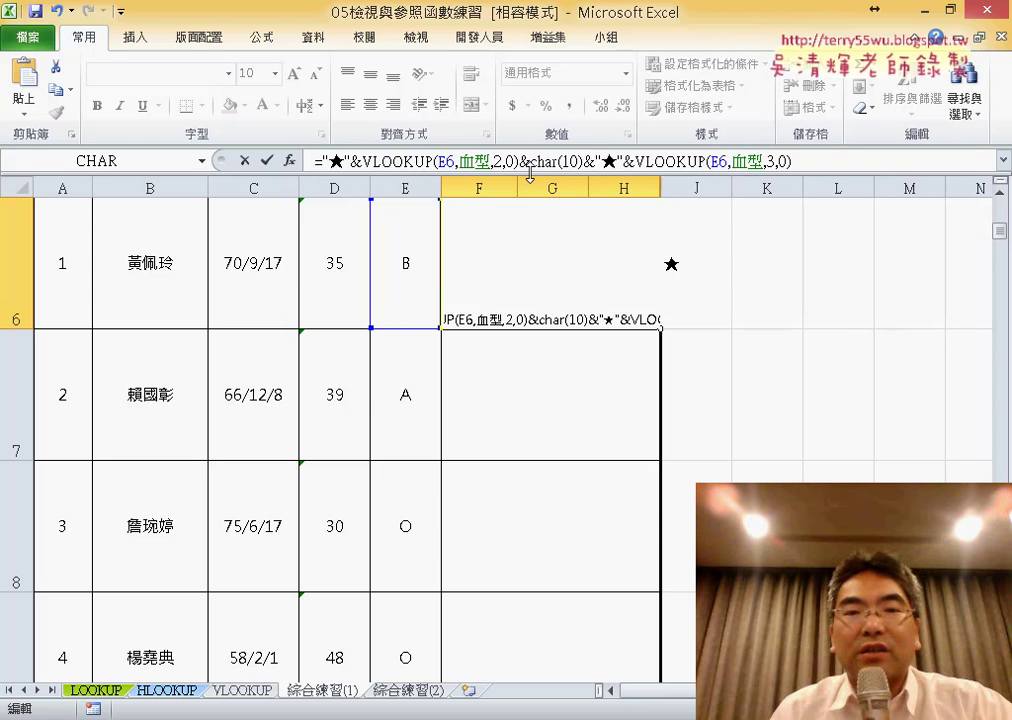
{"action": "left_click_drag", "start_coordinate": [530, 160], "coordinate": [580, 162]}
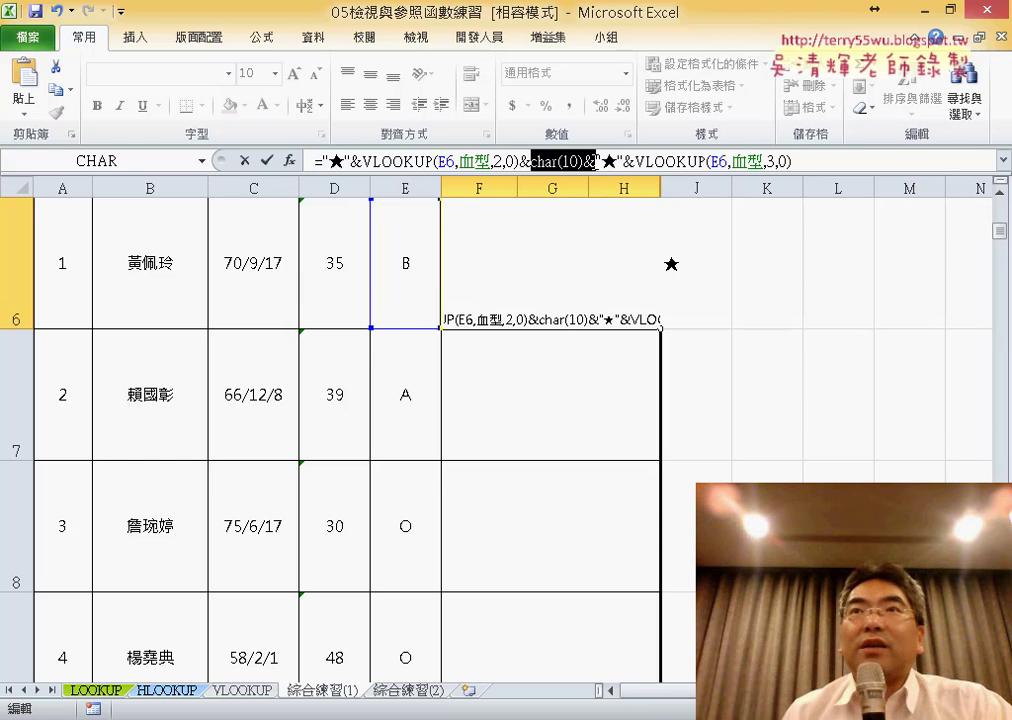
Commit the F6 formula and left-align it so ★充滿感情的行動家 sits above the analysis.
{"action": "left_click", "coordinate": [267, 161]}
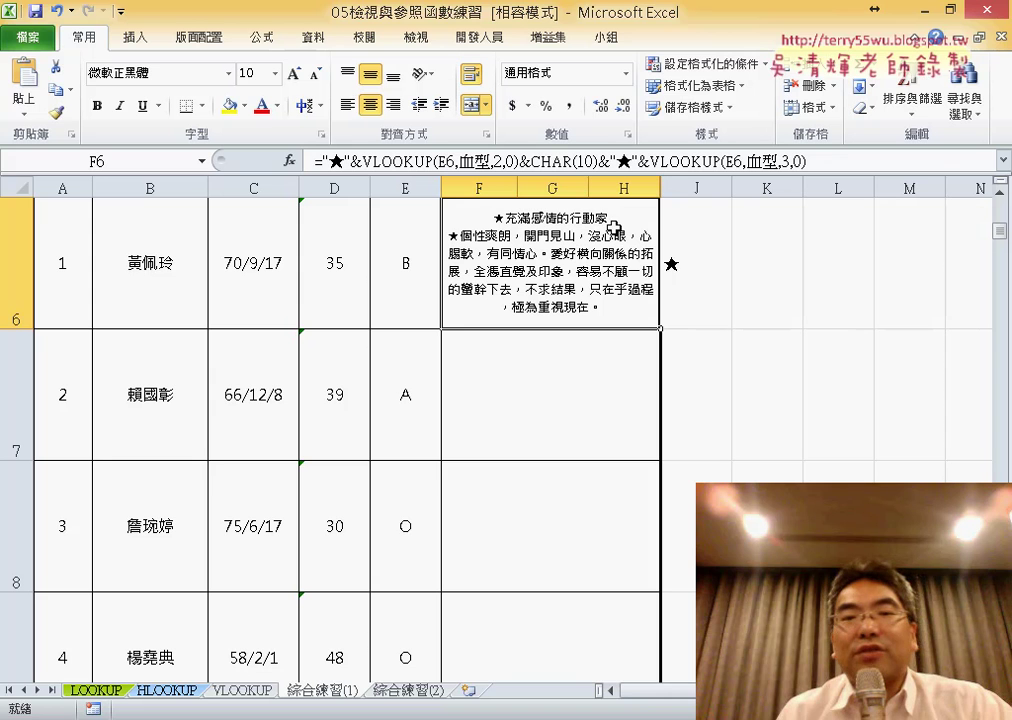
{"action": "left_click", "coordinate": [352, 107]}
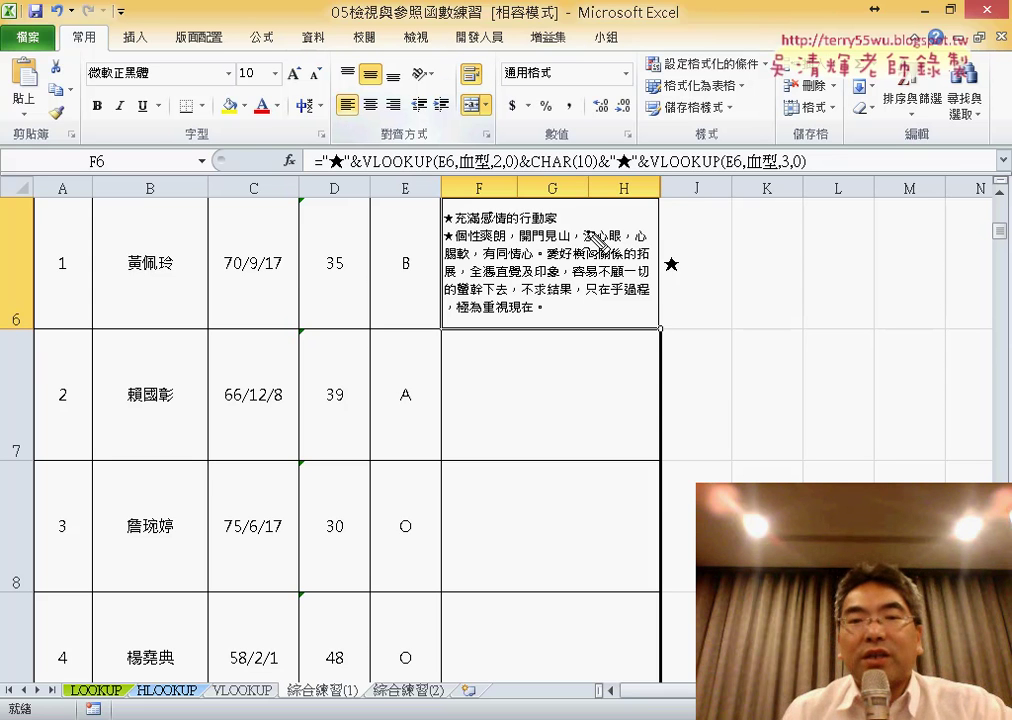
{"action": "left_click_drag", "start_coordinate": [563, 218], "coordinate": [597, 240]}
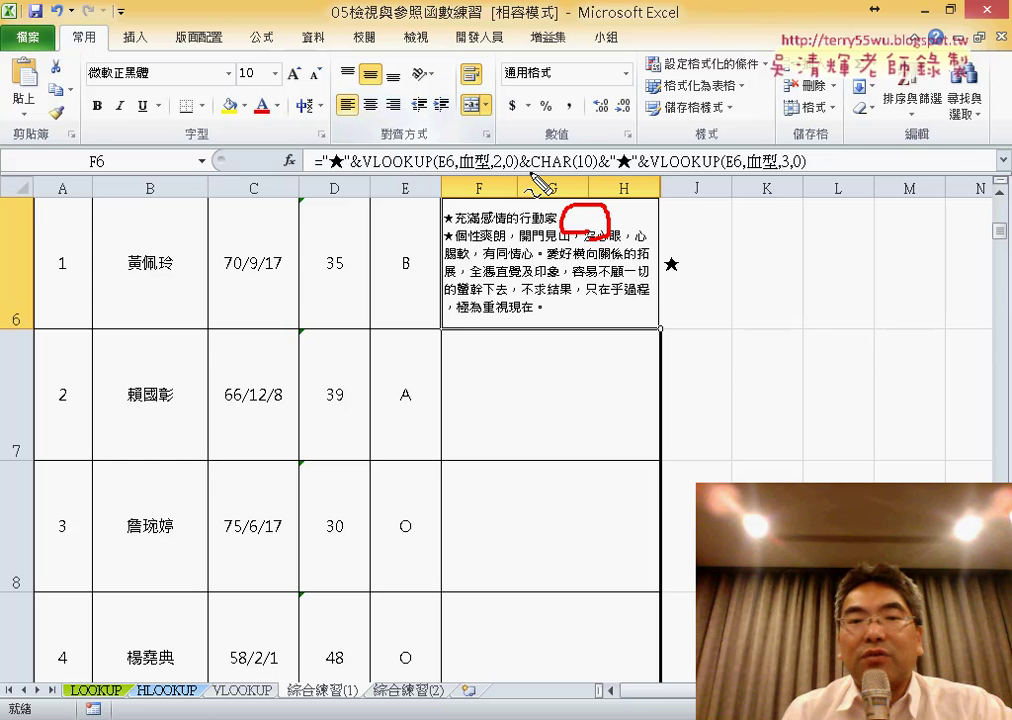
{"action": "mouse_move", "coordinate": [532, 171]}
{"action": "left_mouse_down"}
{"action": "mouse_move", "coordinate": [598, 170]}
{"action": "mouse_move", "coordinate": [589, 191]}
{"action": "left_mouse_up"}
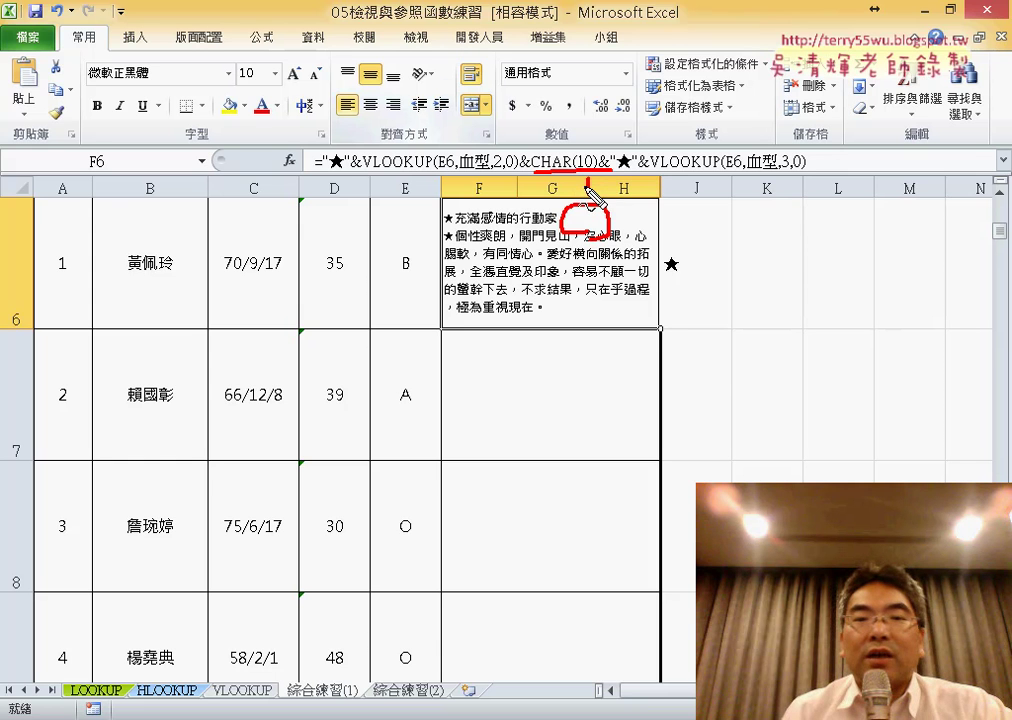
{"action": "key", "text": "Escape"}
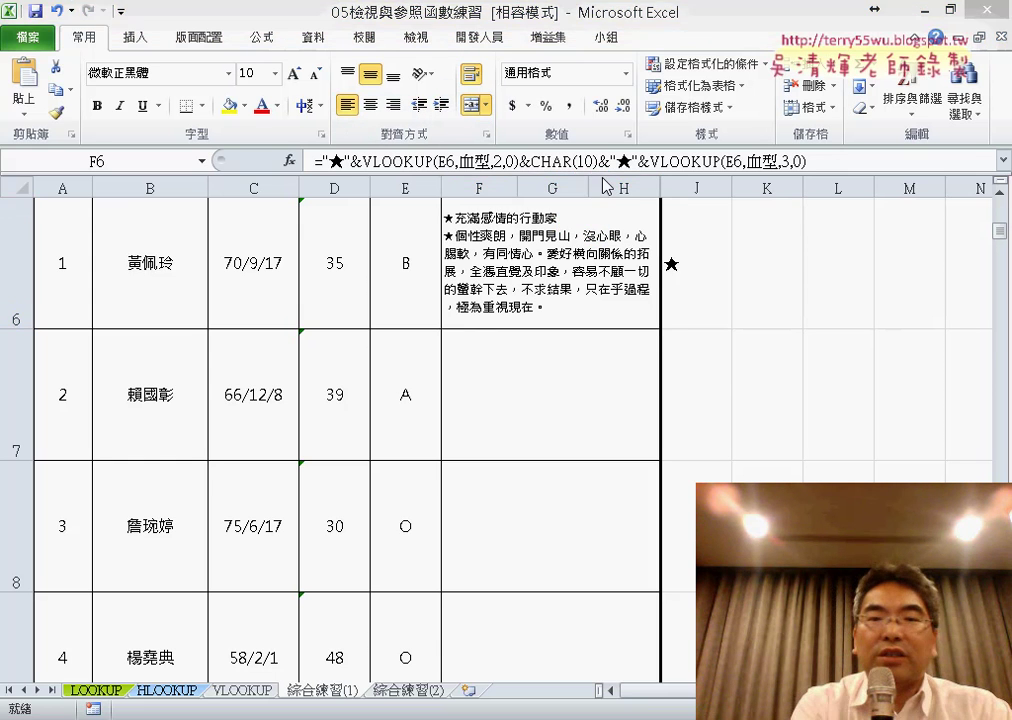
Confirm Wrap Text for F6 in Format Cells, then fill the formula down the 血型分析 column.
{"action": "right_click", "coordinate": [562, 279]}
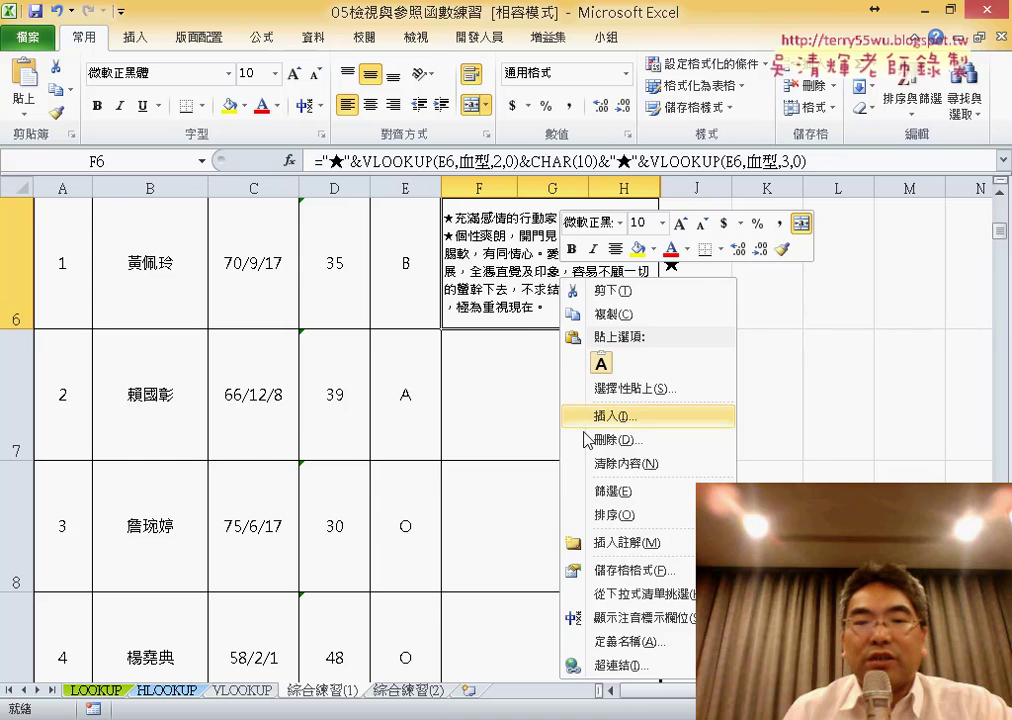
{"action": "left_click", "coordinate": [609, 571]}
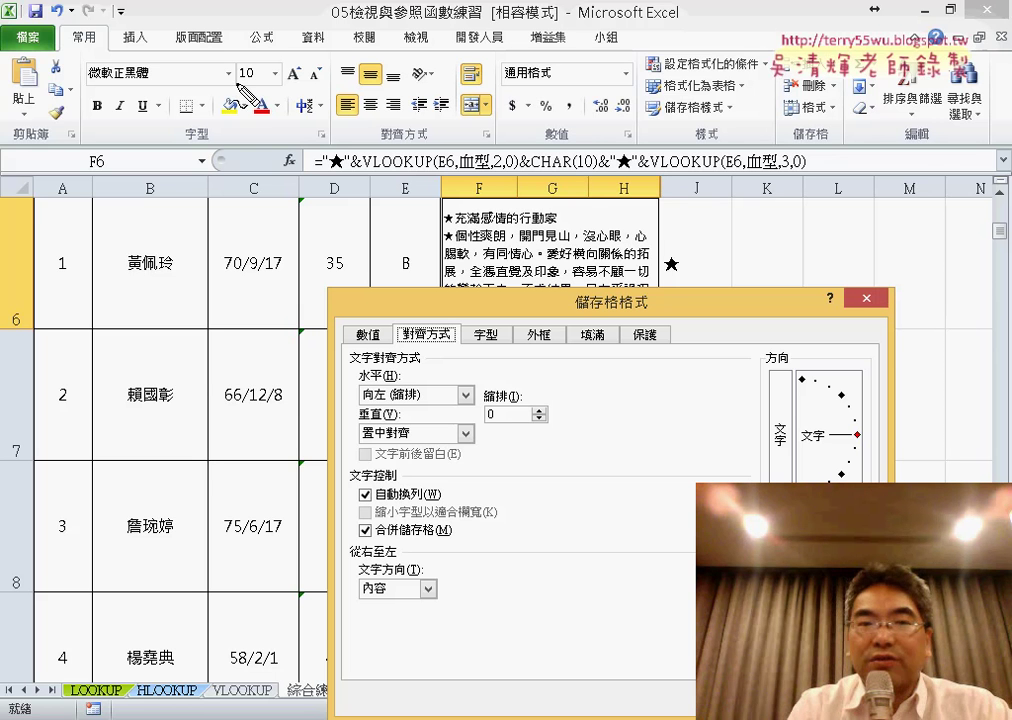
{"action": "left_click_drag", "start_coordinate": [285, 104], "coordinate": [258, 111]}
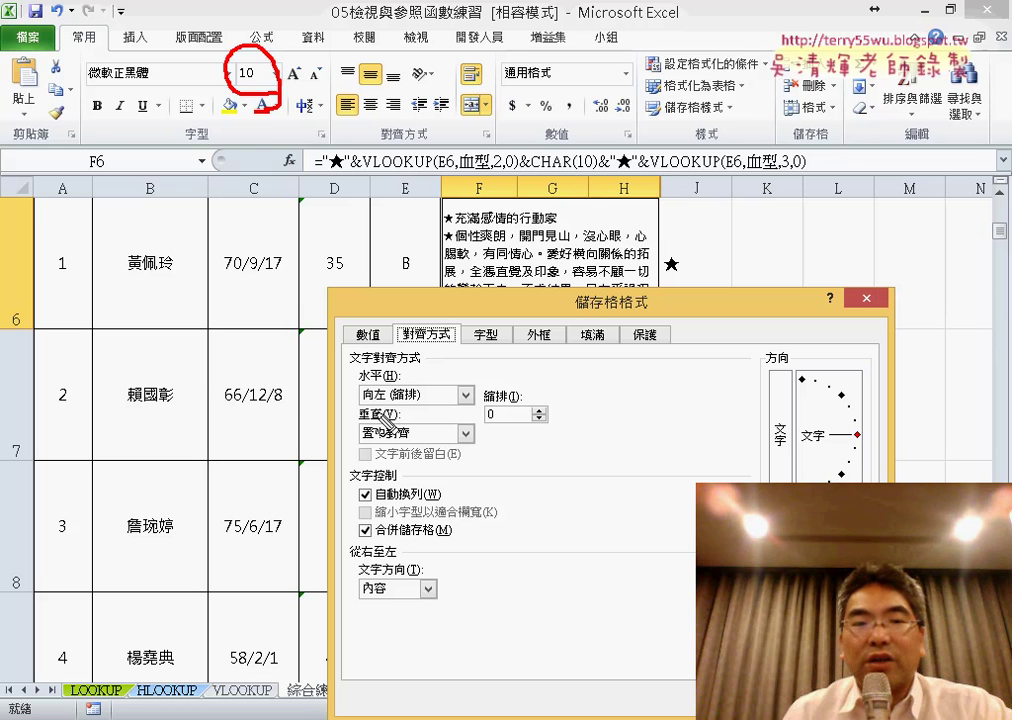
{"action": "mouse_move", "coordinate": [395, 507]}
{"action": "left_mouse_down"}
{"action": "mouse_move", "coordinate": [432, 506]}
{"action": "mouse_move", "coordinate": [400, 510]}
{"action": "left_mouse_up"}
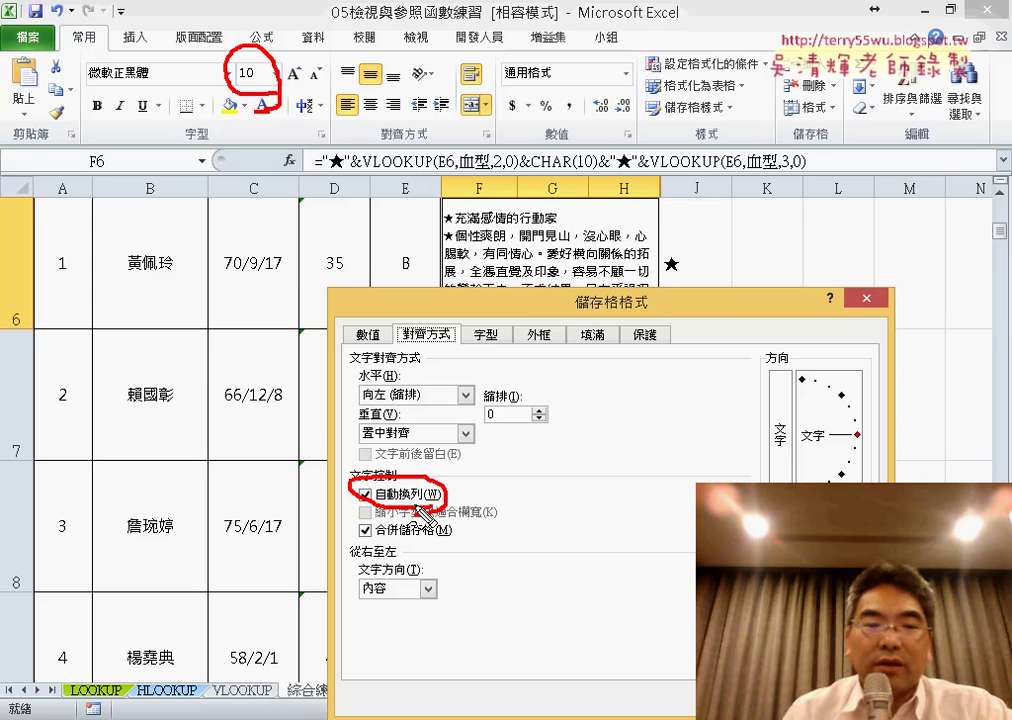
{"action": "key", "text": "Escape"}
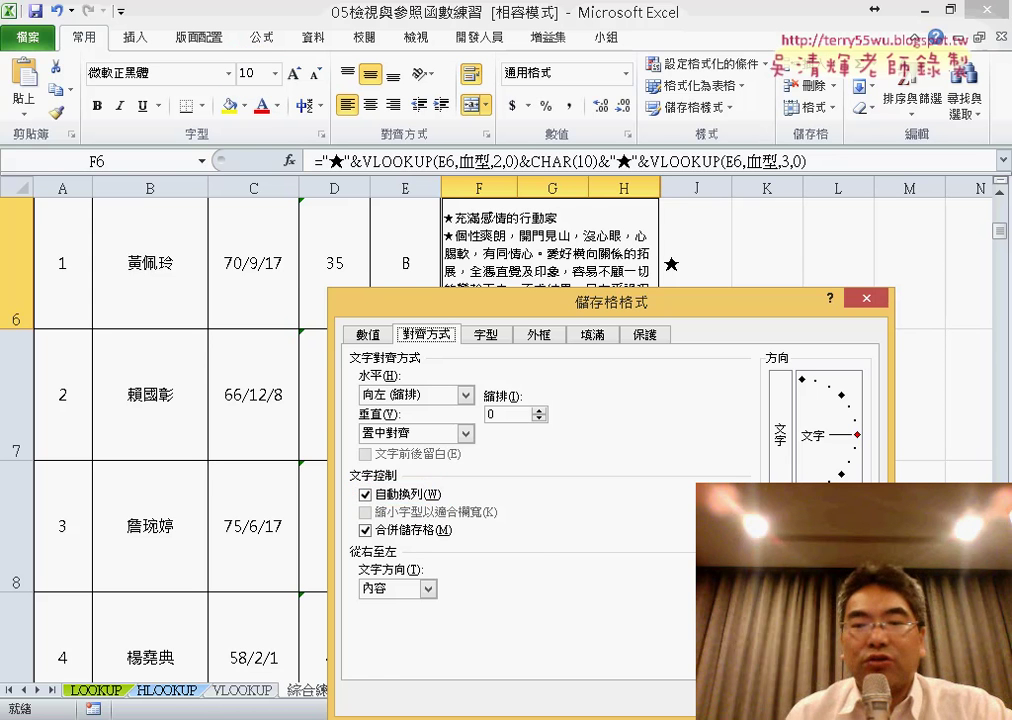
{"action": "key", "text": "Return"}
{"action": "double_click", "coordinate": [662, 330]}
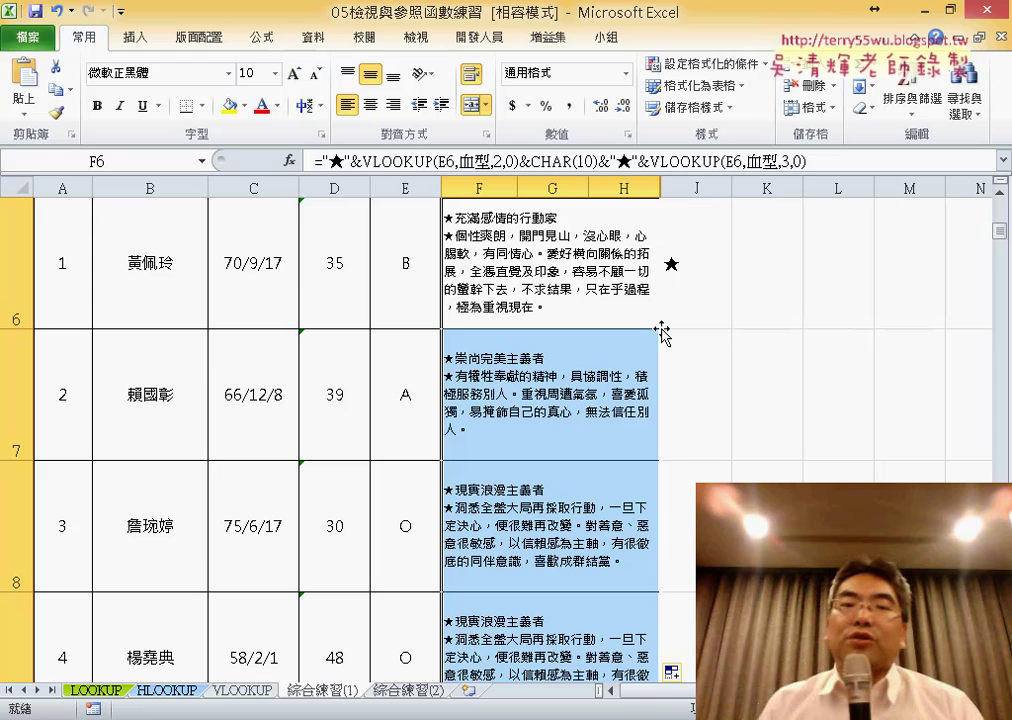
Delete the helper ★ from J6 and reselect F6.
{"action": "left_click", "coordinate": [684, 282]}
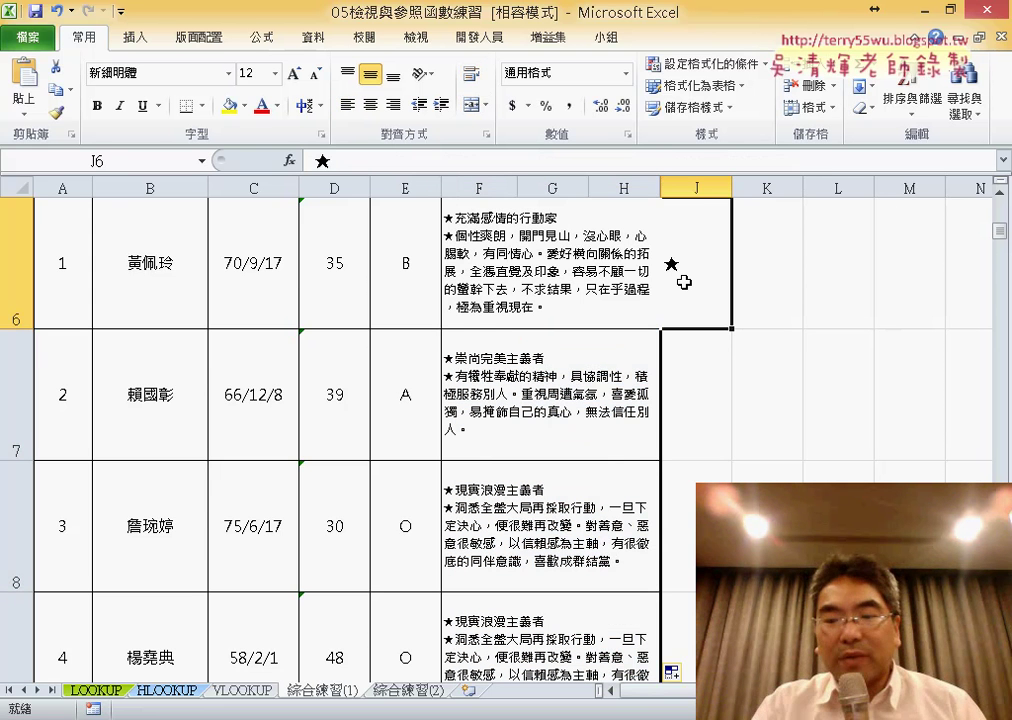
{"action": "key", "text": "Delete"}
{"action": "left_click", "coordinate": [605, 275]}
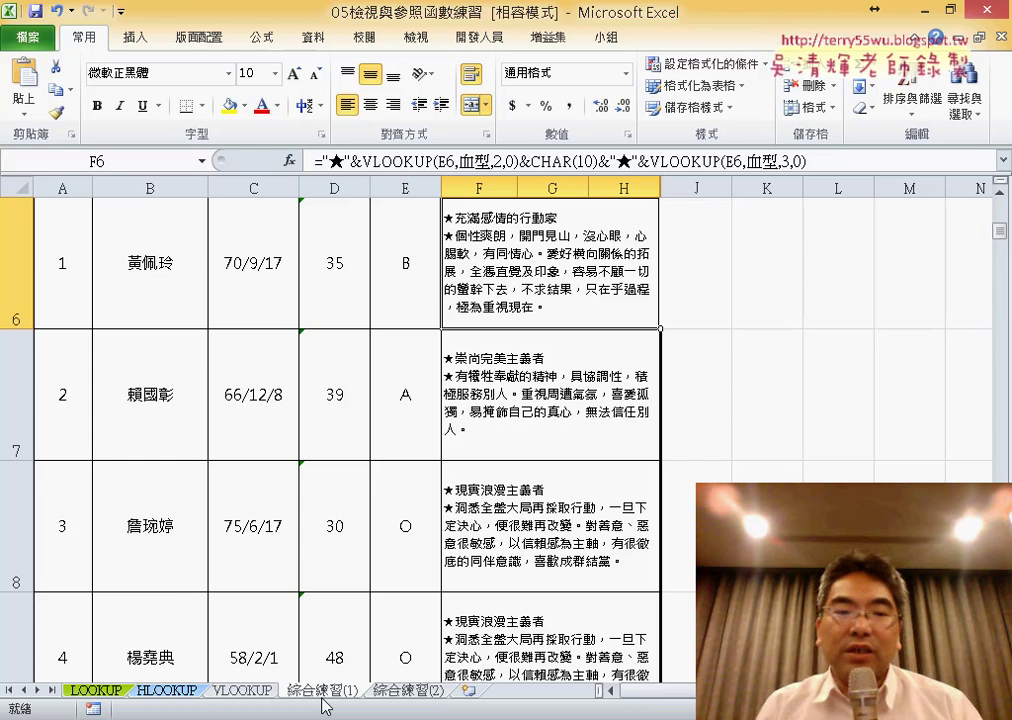
Go to the 綜合練習(2) sheet with the stock dividend tax exercise.
{"action": "left_click", "coordinate": [405, 690]}
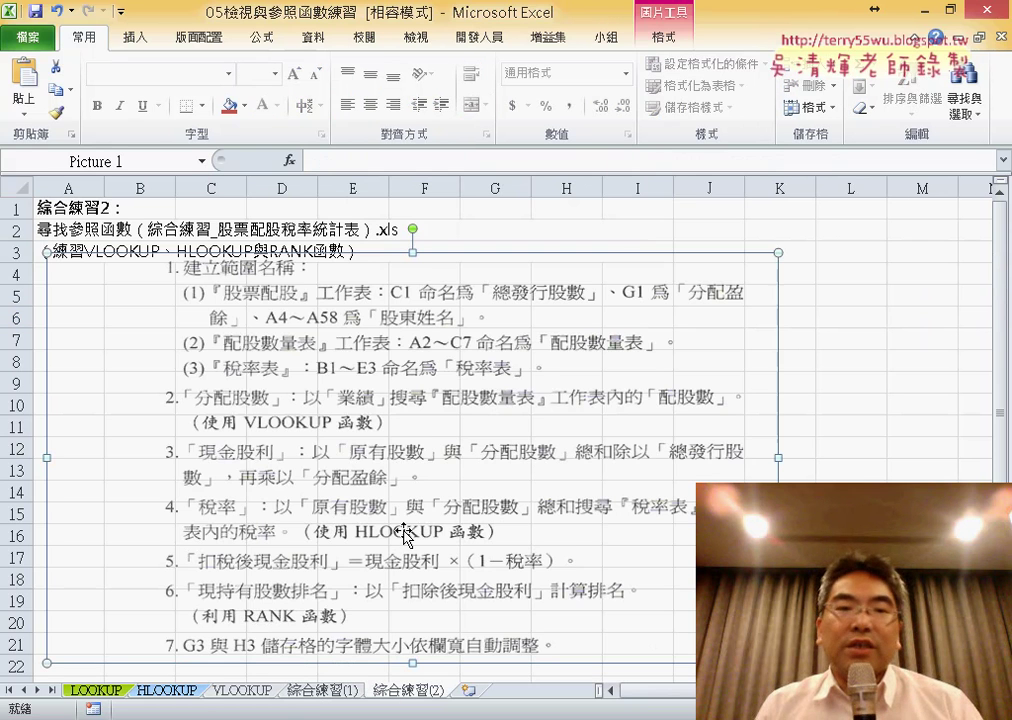